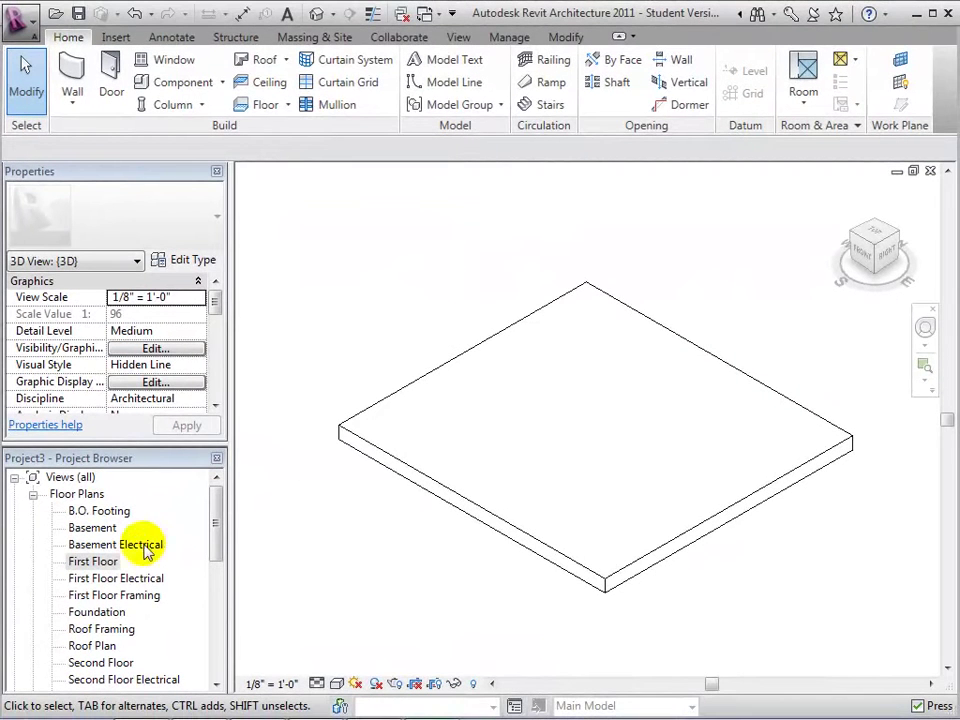
Step: Open the First Floor plan and turn on Thin Lines
double_click(105, 561)
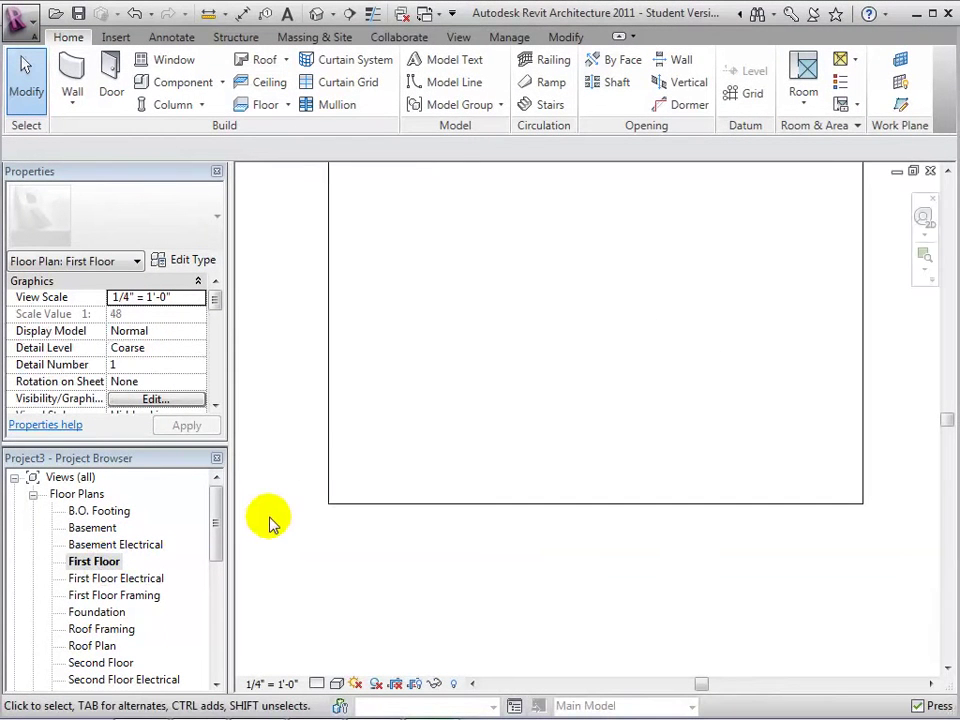
click(460, 37)
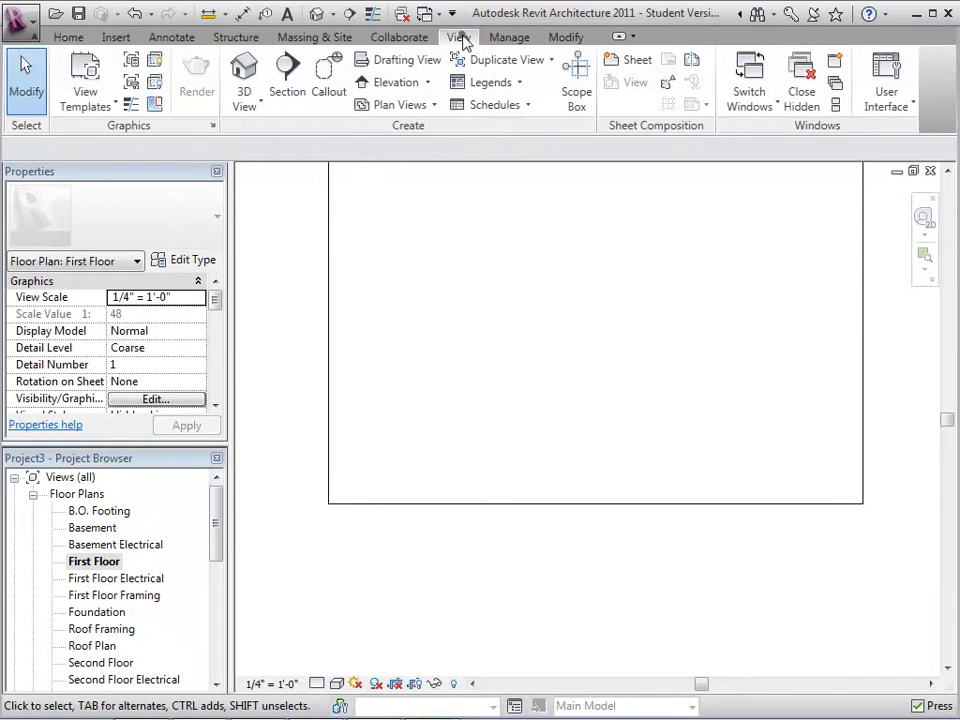
click(130, 104)
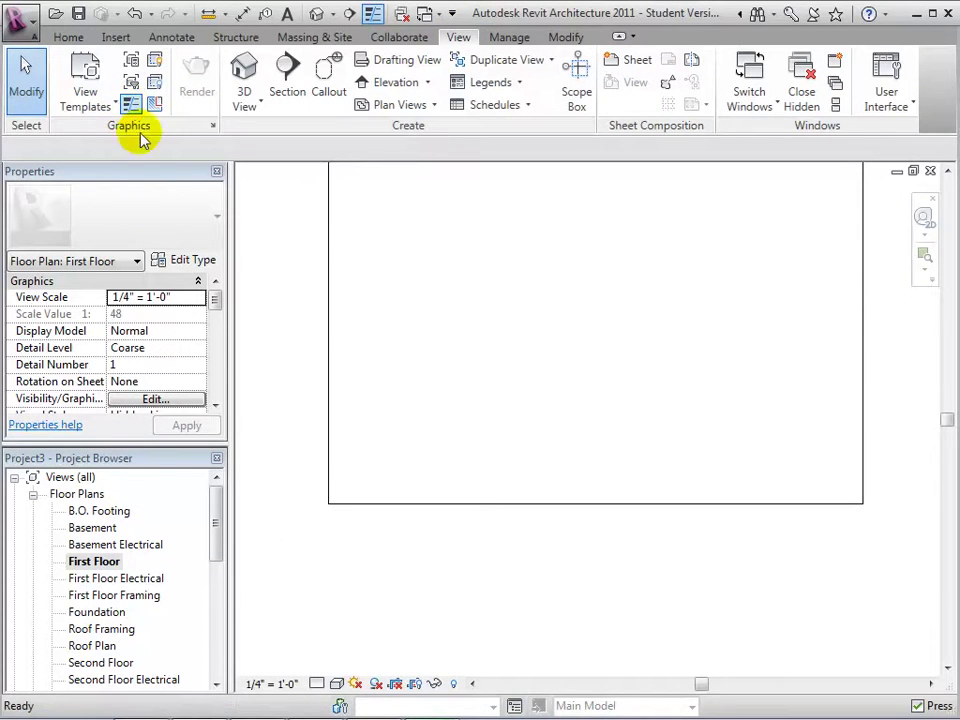
Step: Set the First Floor plan's detail level to Fine
click(316, 683)
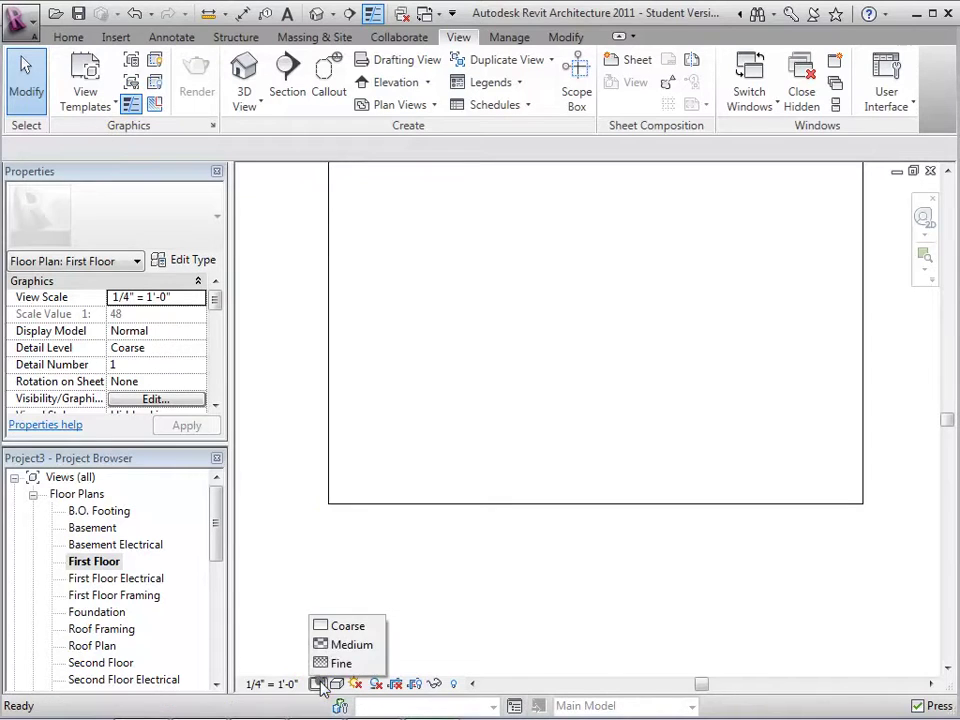
click(322, 663)
click(304, 612)
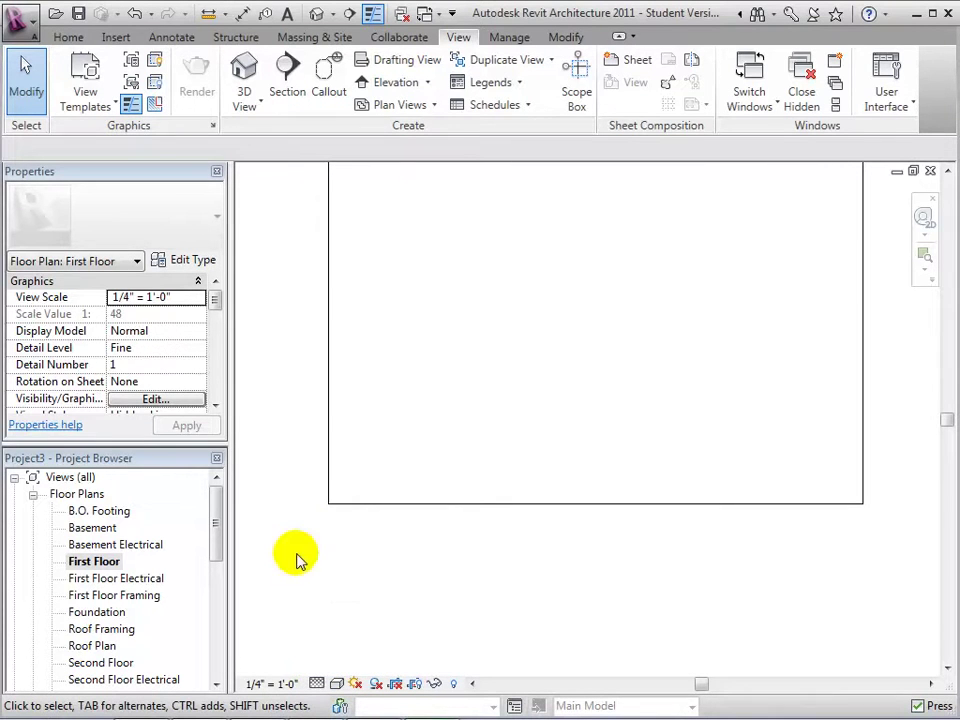
Step: Draw an Exterior - Brick on Wood Stud wall along the floor's full lower edge, from right to left, using the Wall Centerline location line
click(68, 37)
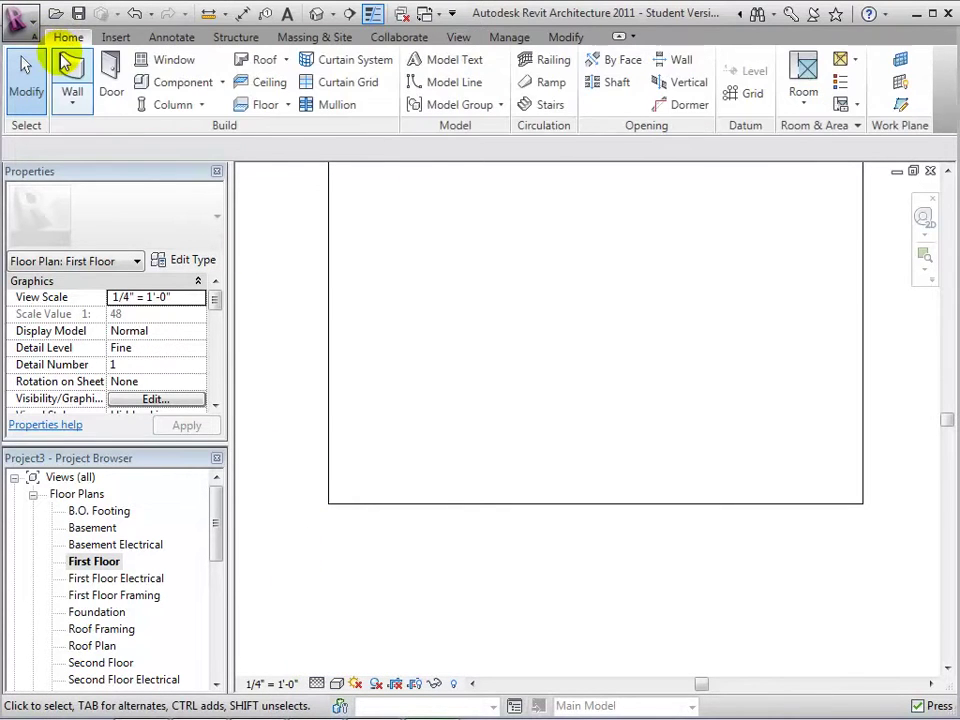
click(65, 63)
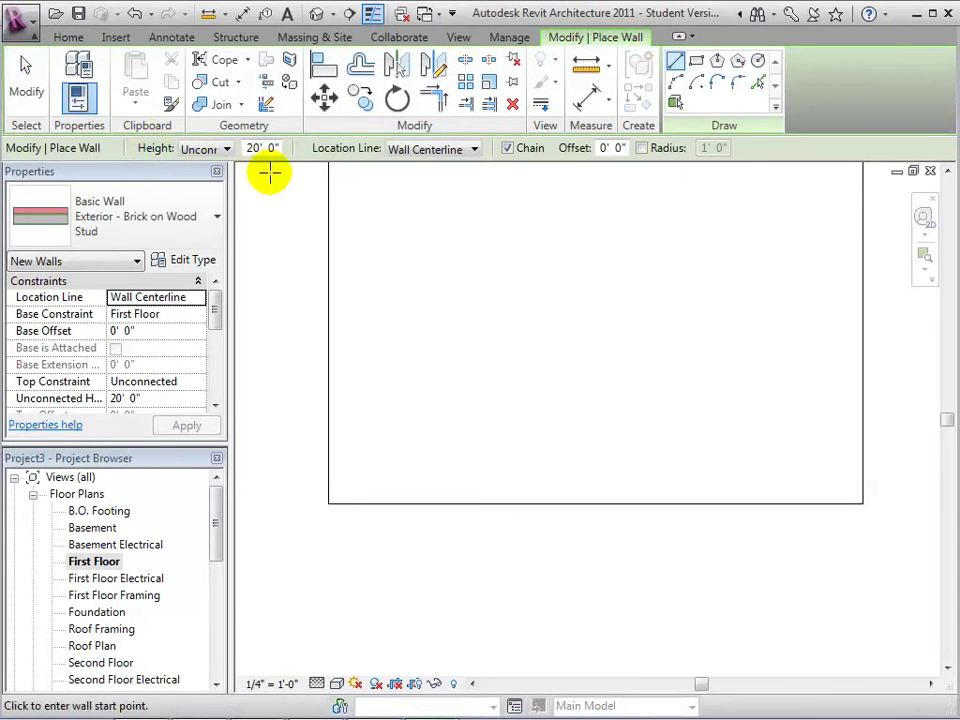
click(475, 149)
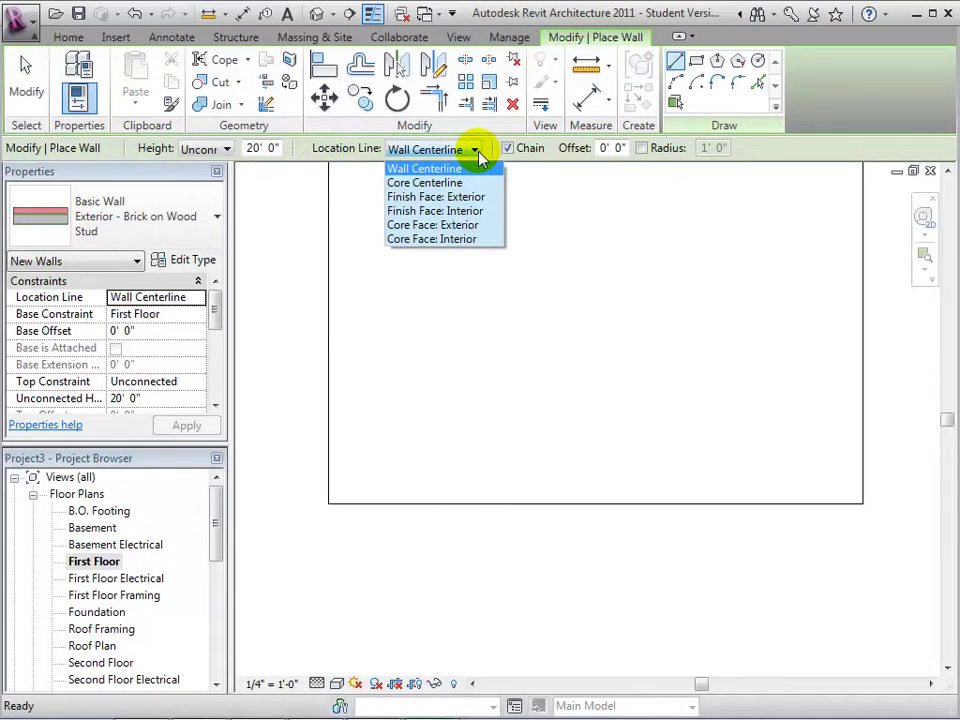
click(477, 154)
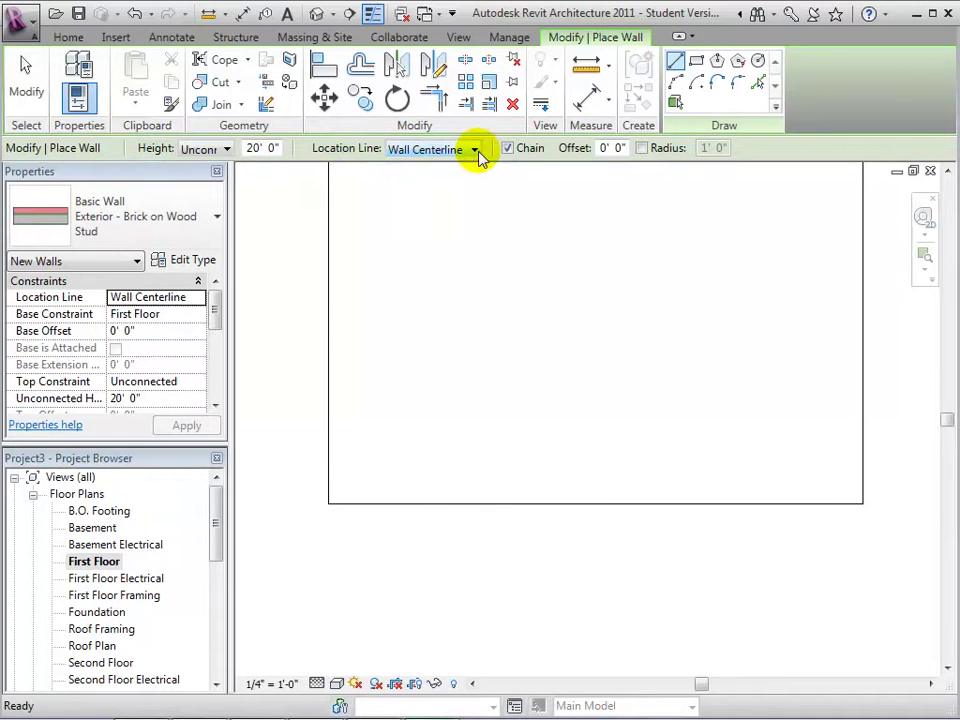
click(863, 503)
scroll(594, 503, up, 3)
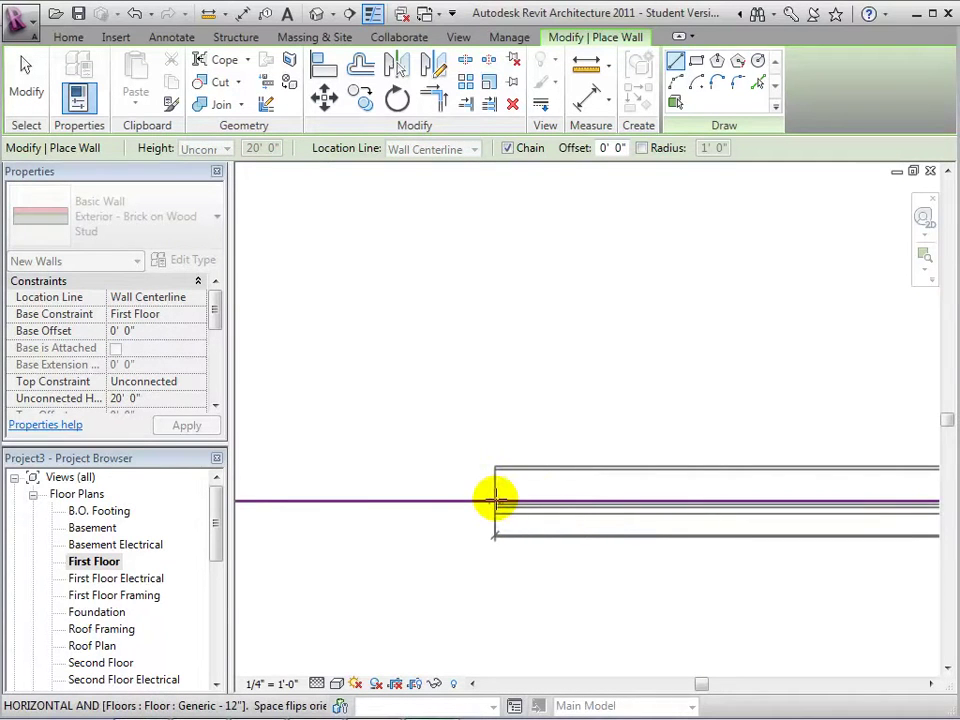
scroll(492, 500, down, 3)
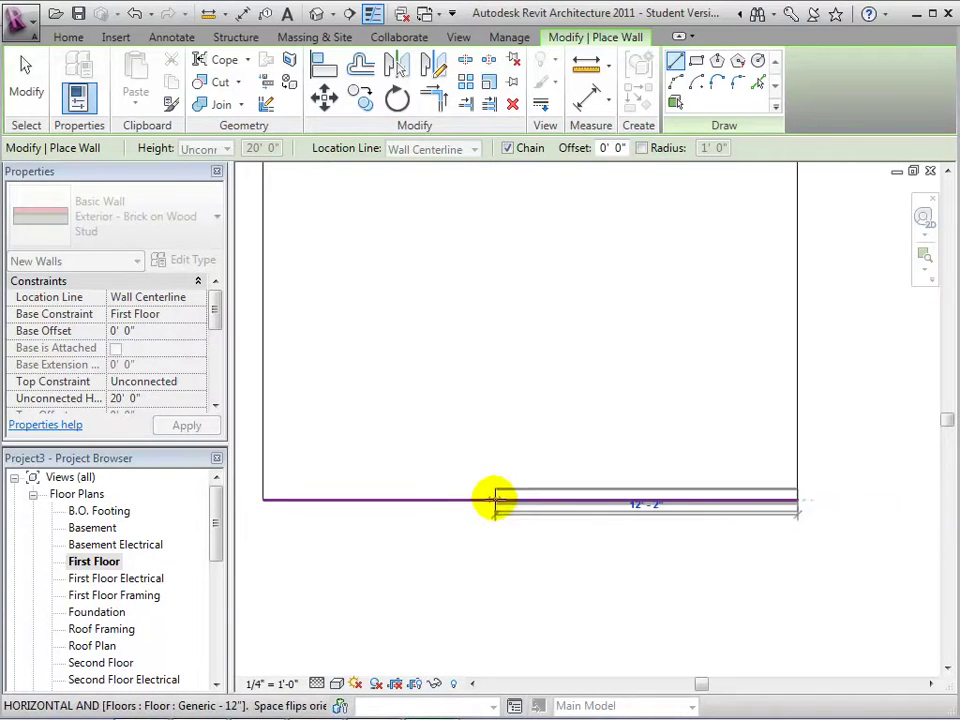
click(262, 498)
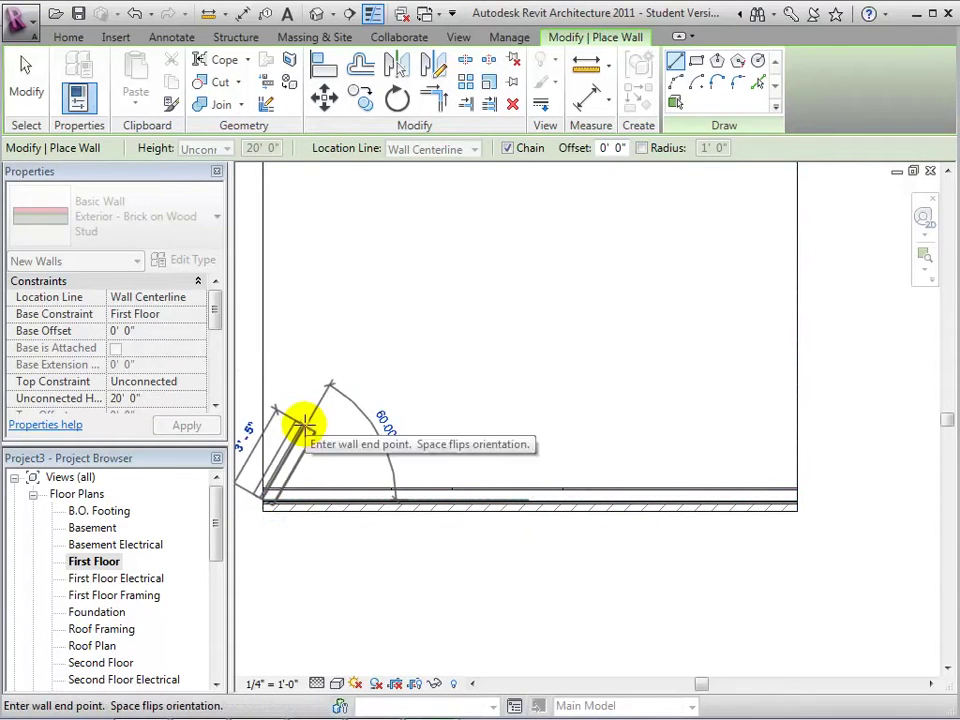
click(26, 92)
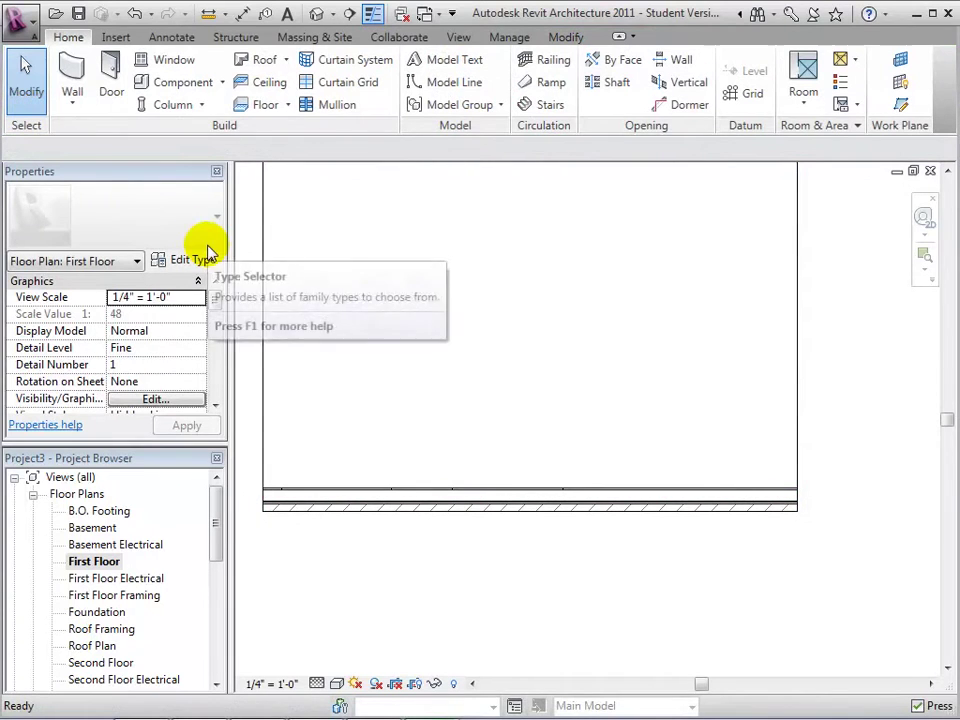
Step: Draw a second brick wall up the floor's left edge to its upper corner, using the Finish Face: Exterior location line
click(72, 88)
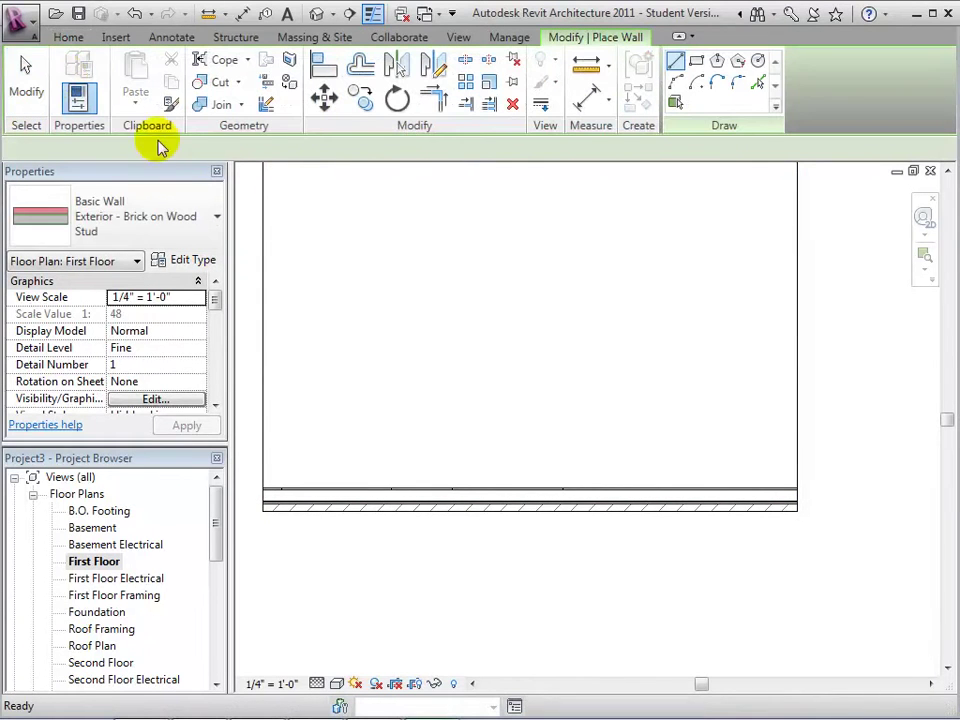
middle_drag(332, 281, 520, 272)
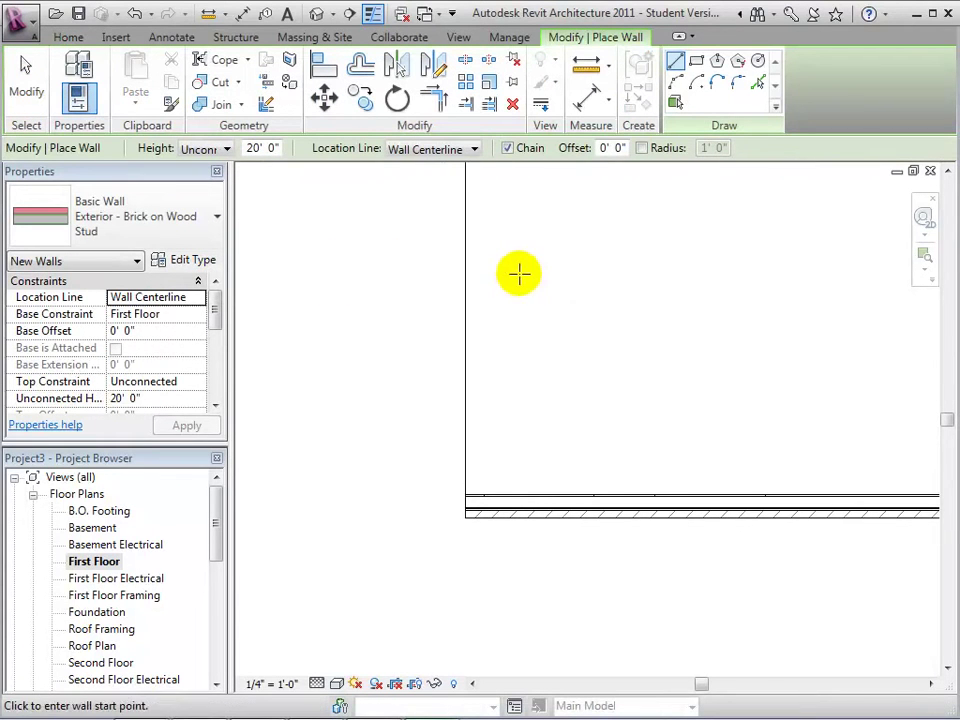
click(475, 150)
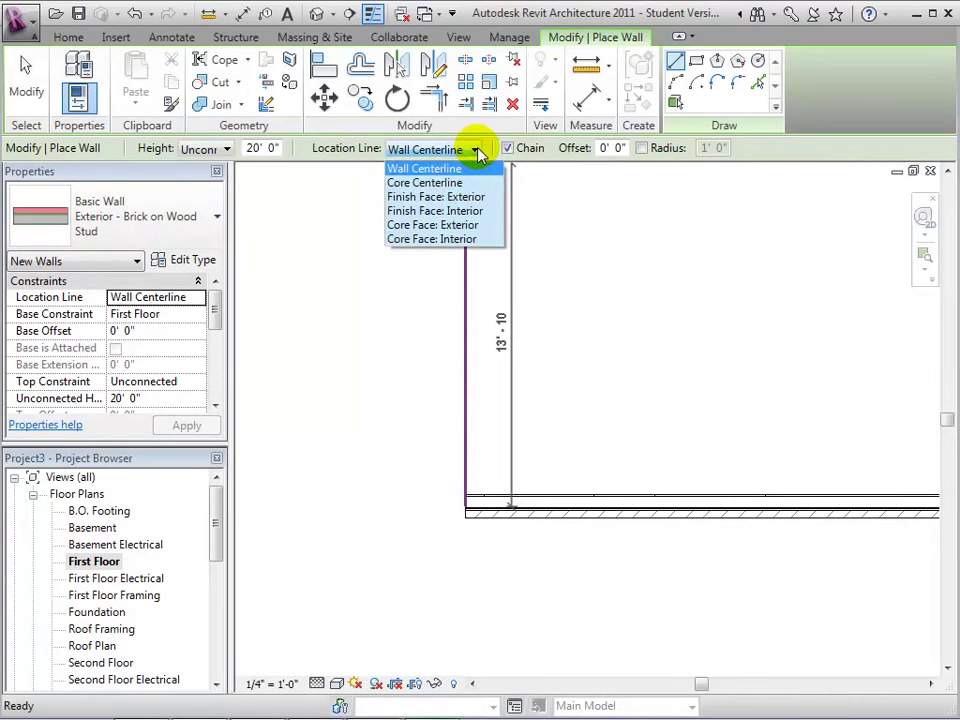
click(478, 197)
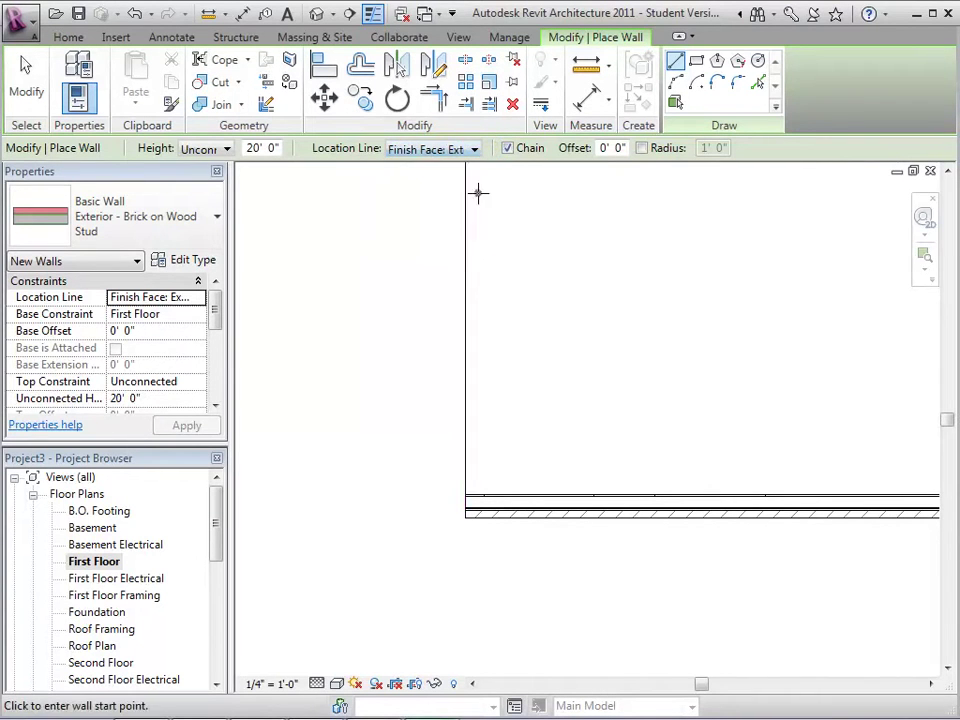
click(465, 494)
scroll(468, 376, up, 5)
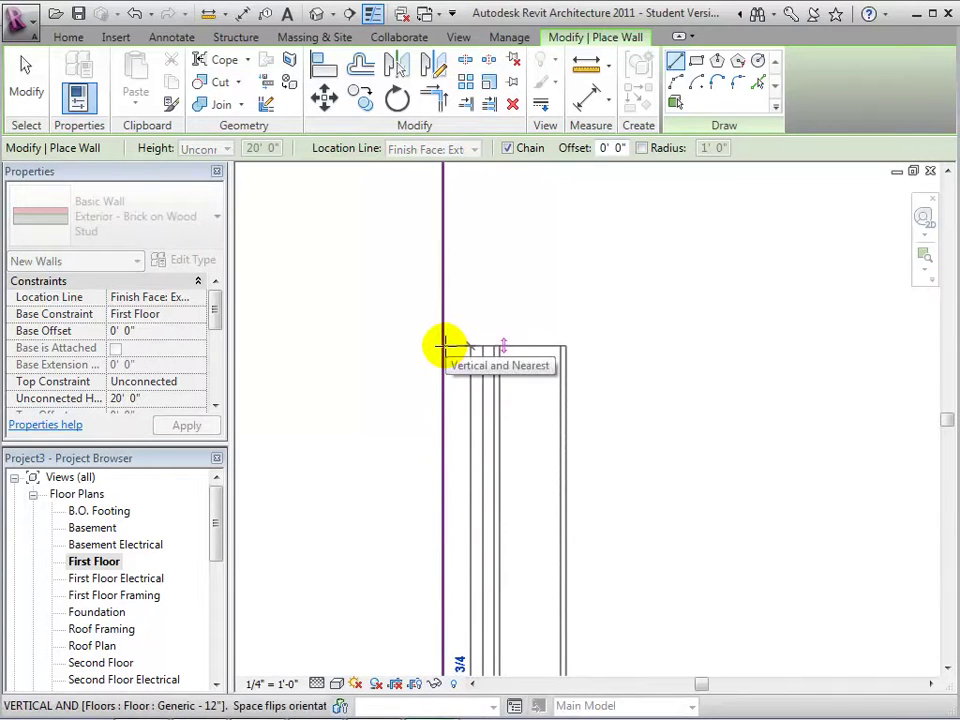
scroll(445, 345, down, 5)
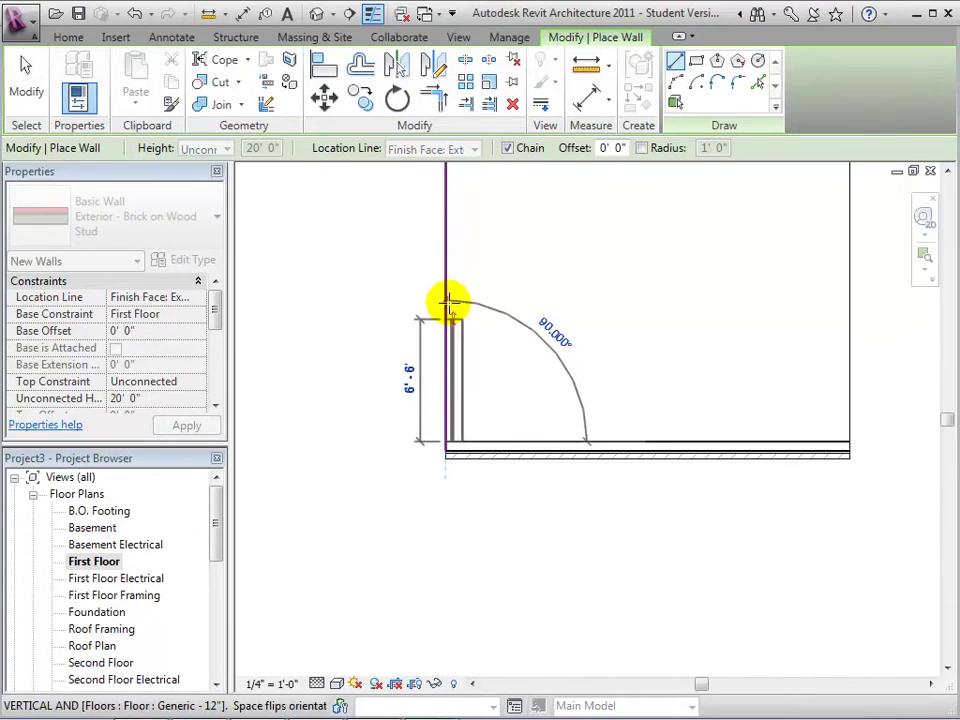
middle_drag(459, 298, 480, 404)
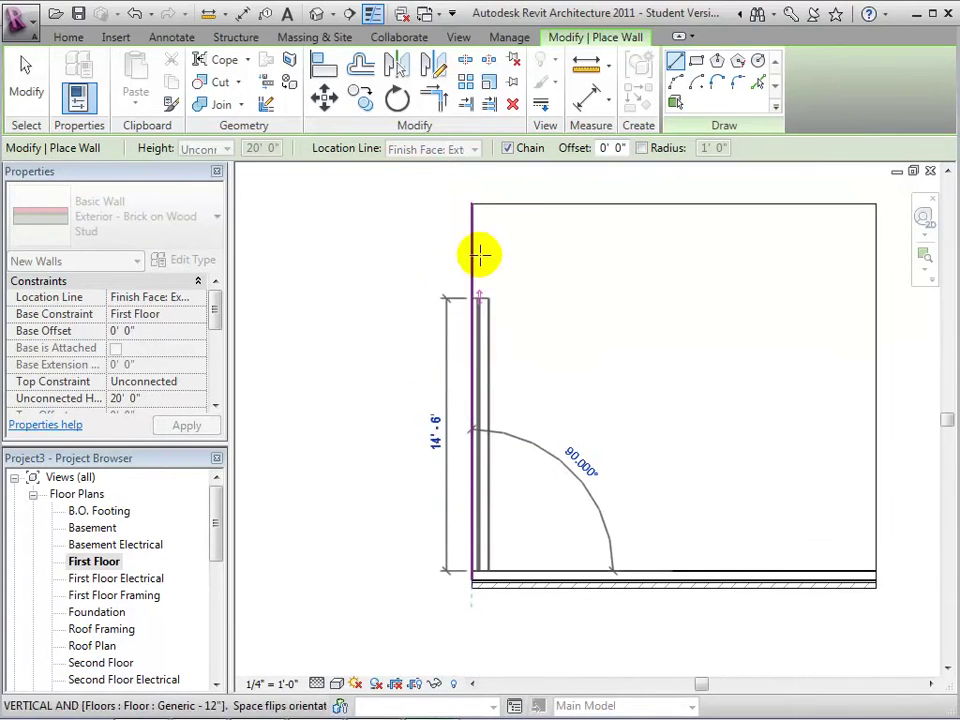
click(470, 204)
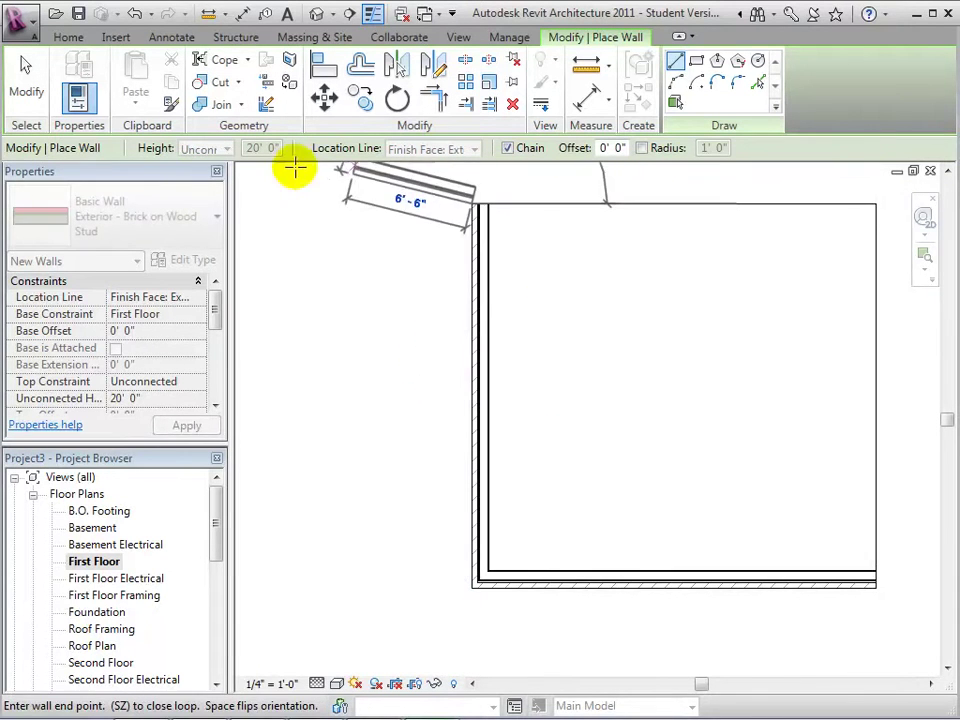
click(24, 72)
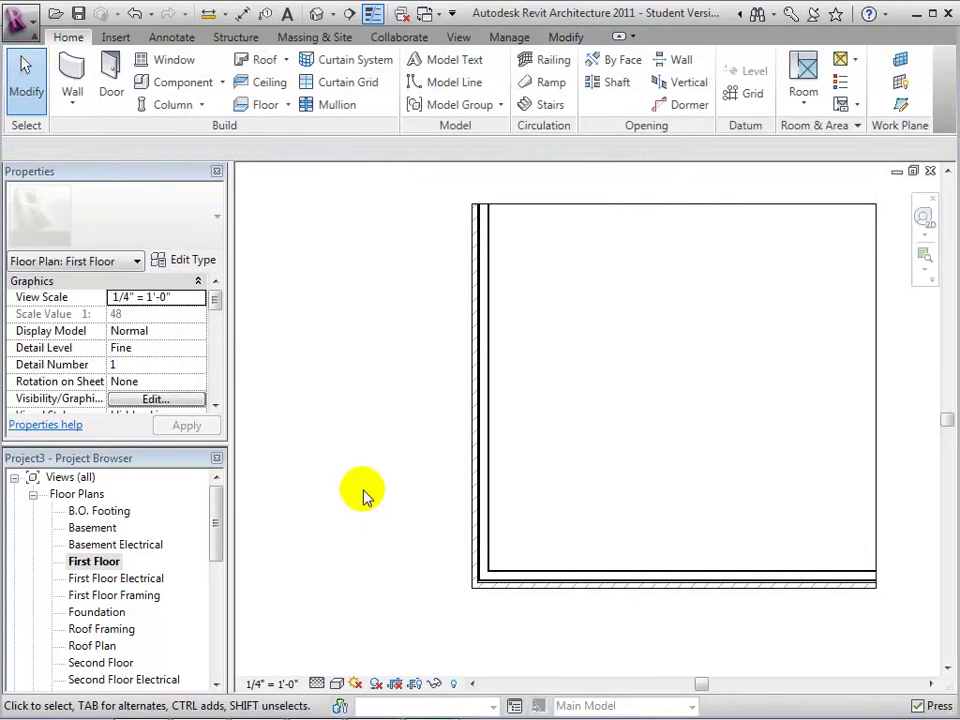
Step: Set the left wall's Location Line to Wall Centerline, trying Core Face: Exterior in between
scroll(435, 515, up, 3)
middle_drag(439, 508, 382, 506)
click(440, 465)
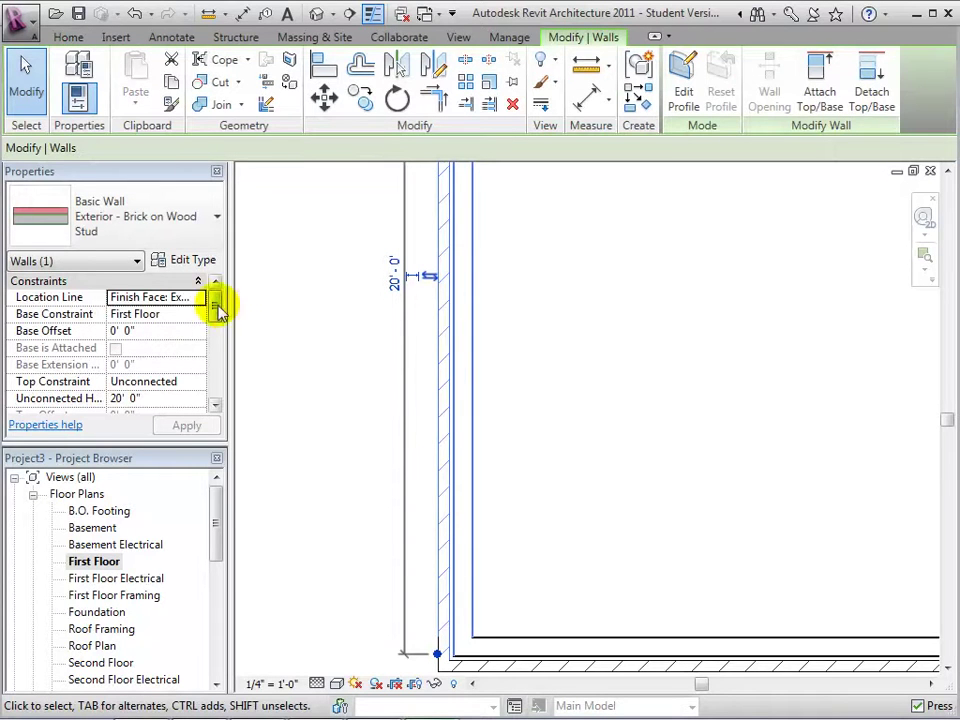
click(198, 299)
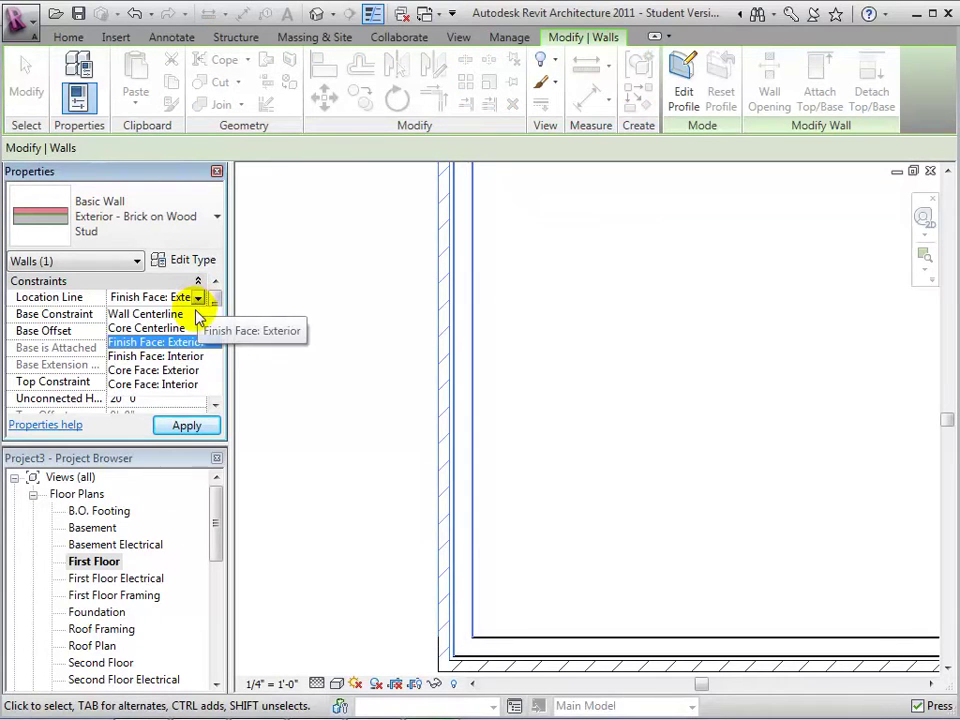
click(197, 314)
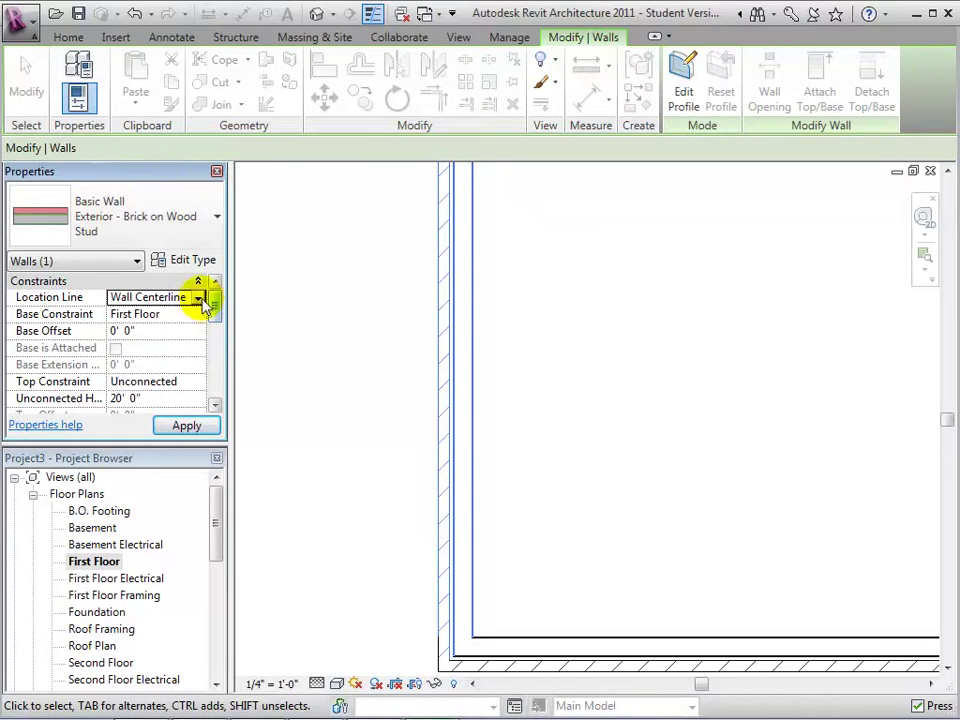
click(199, 298)
click(180, 370)
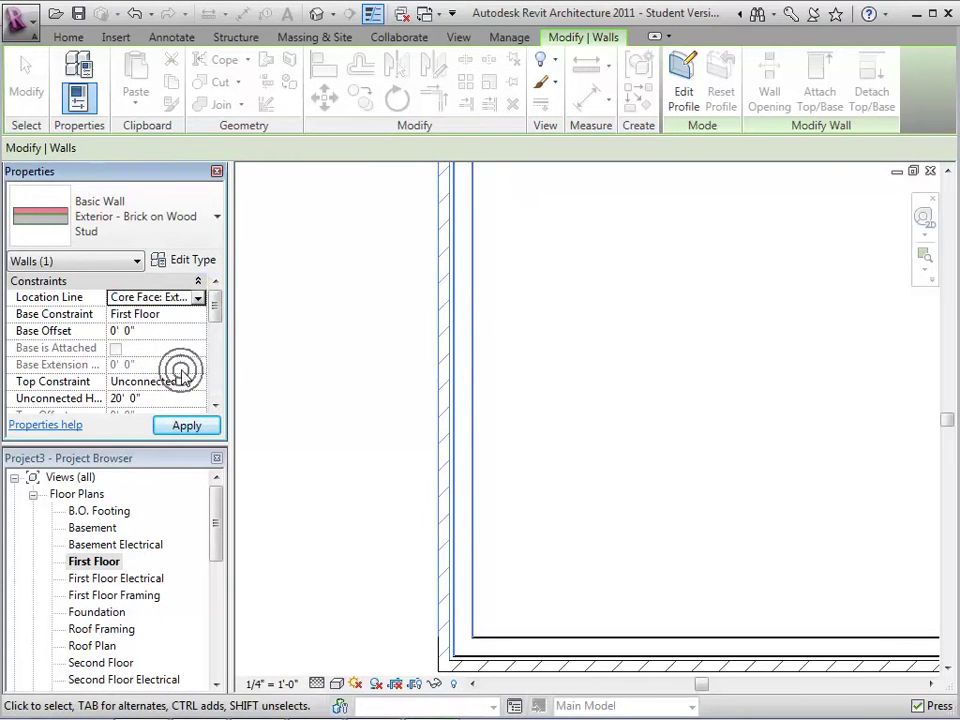
click(199, 299)
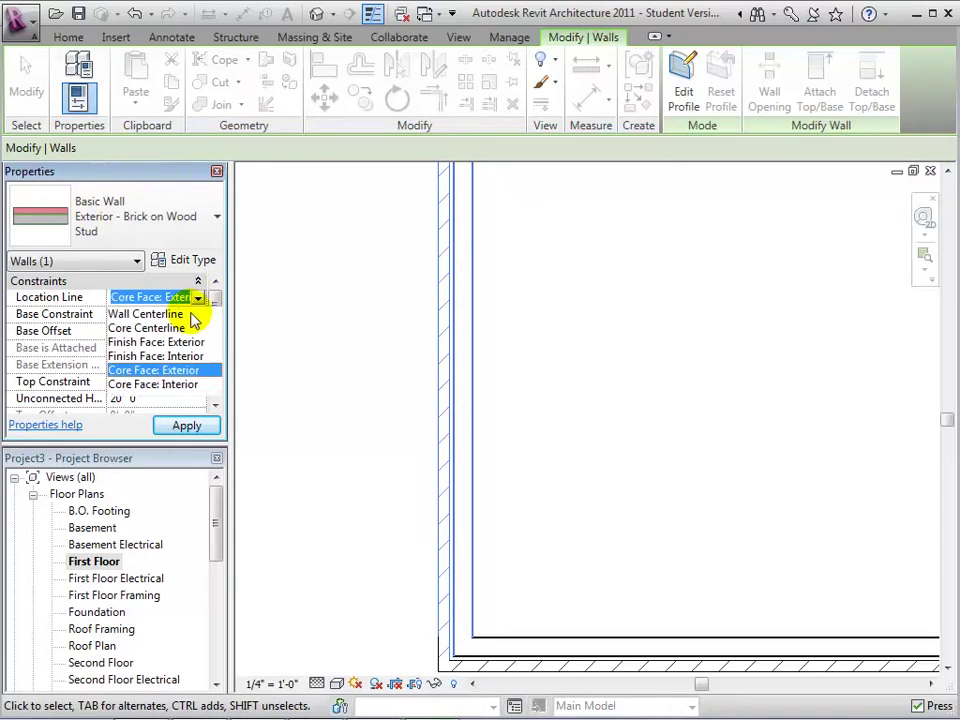
click(175, 313)
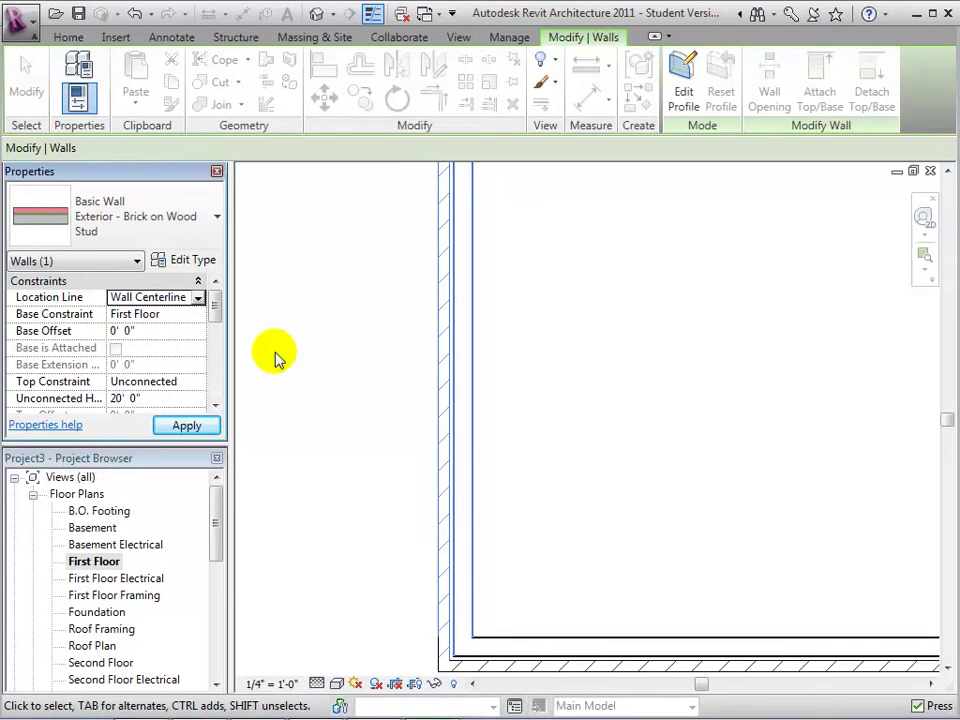
click(451, 386)
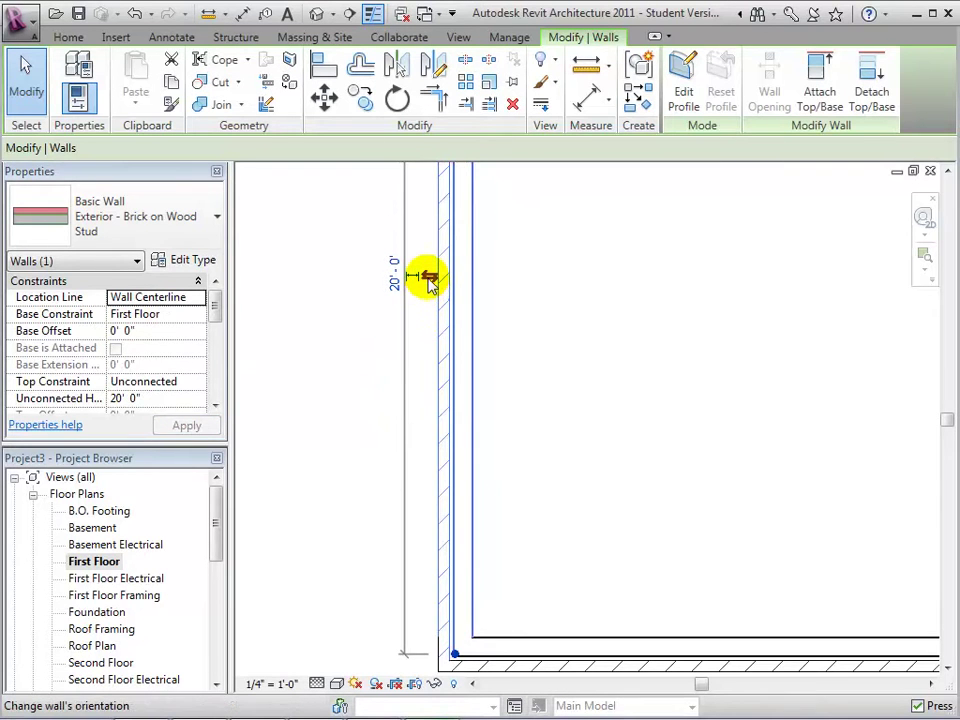
Step: Flip the left wall's orientation so the brick faces inside and back outside, twice
click(429, 278)
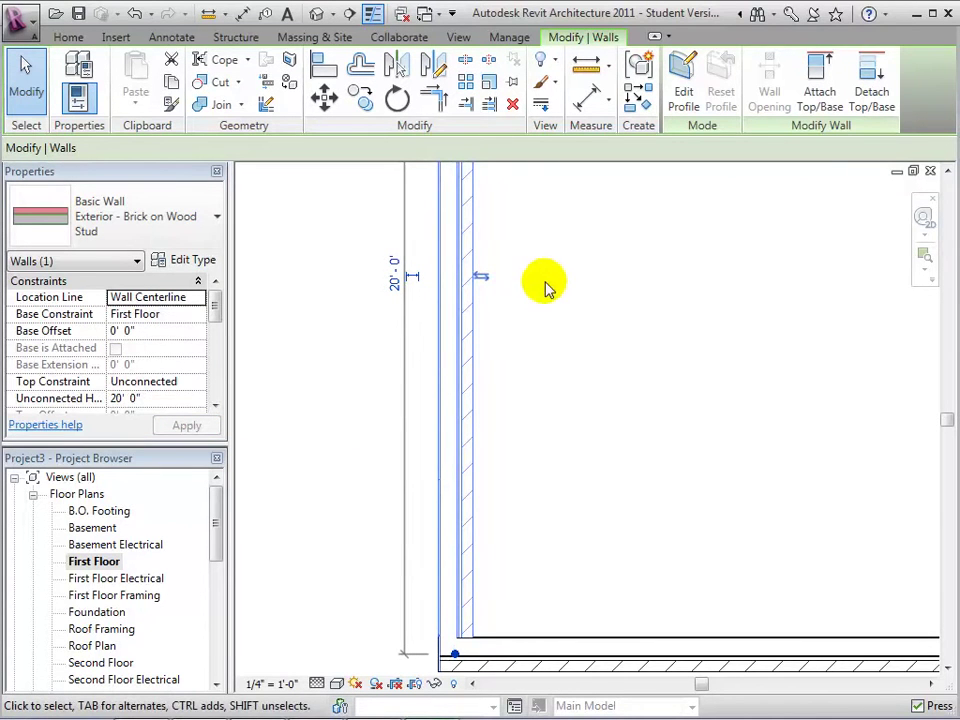
click(484, 278)
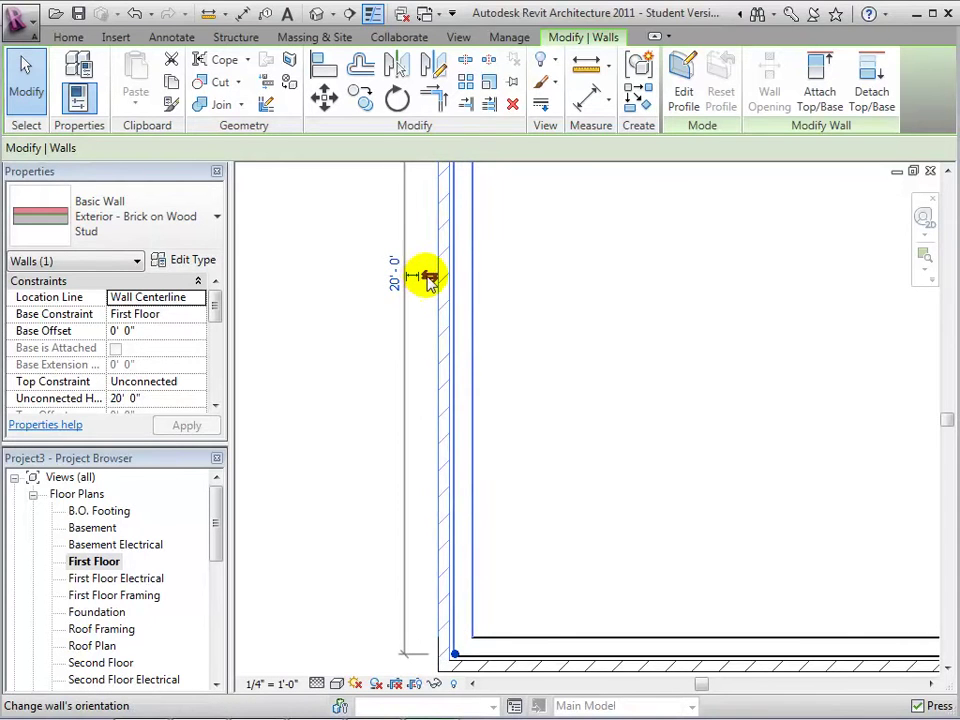
click(429, 278)
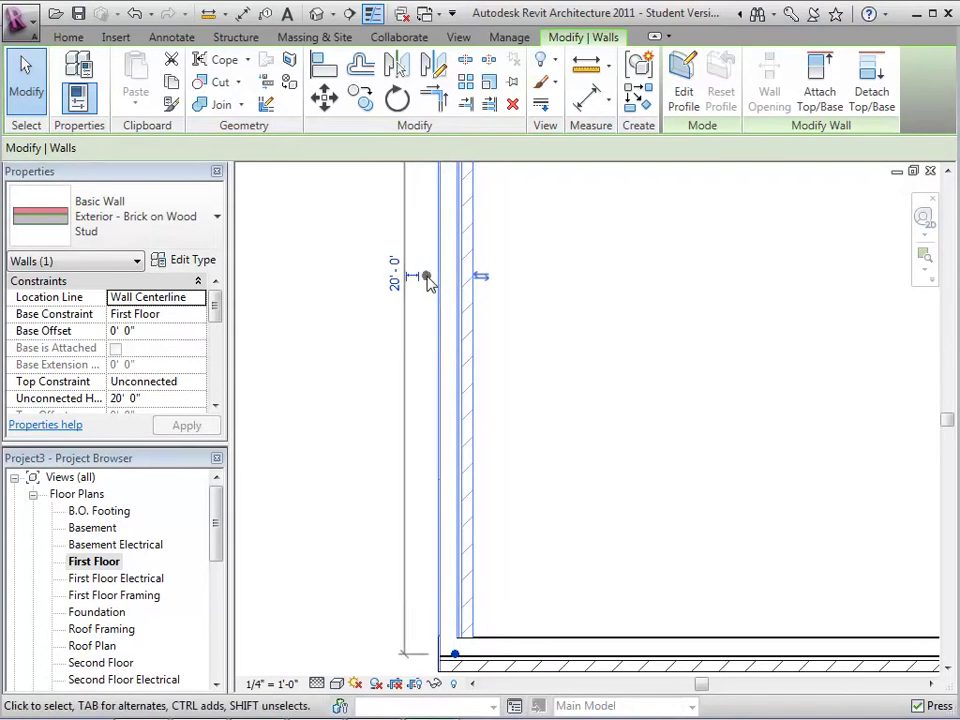
click(484, 279)
Step: Set the front brick wall's Base Constraint to Second Floor in the South elevation and apply it
scroll(597, 358, down, 2)
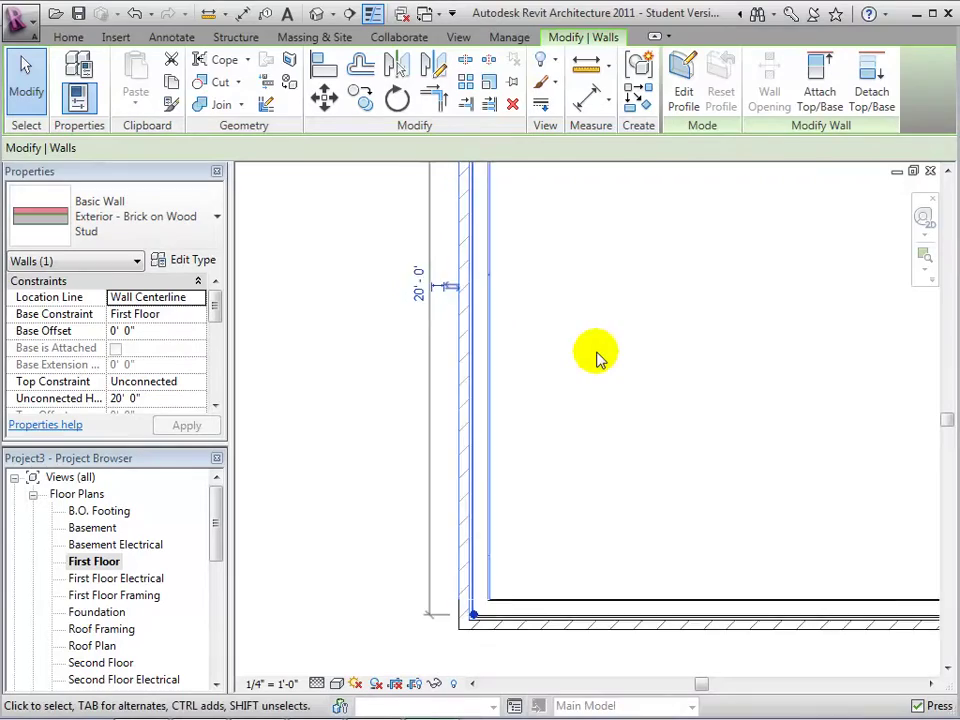
scroll(714, 324, down, 1)
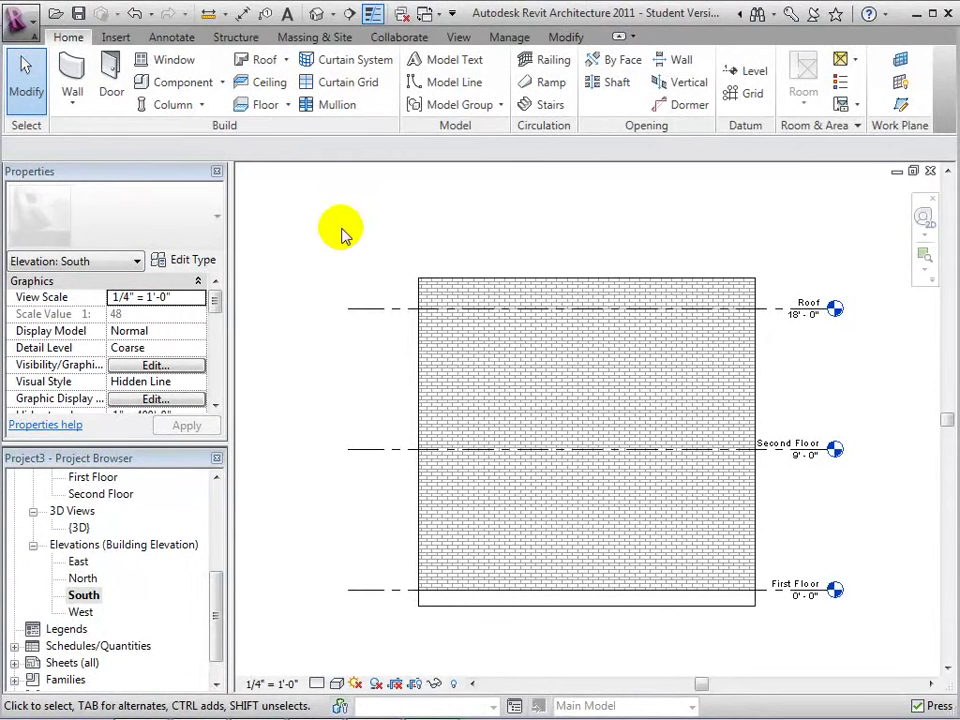
click(443, 281)
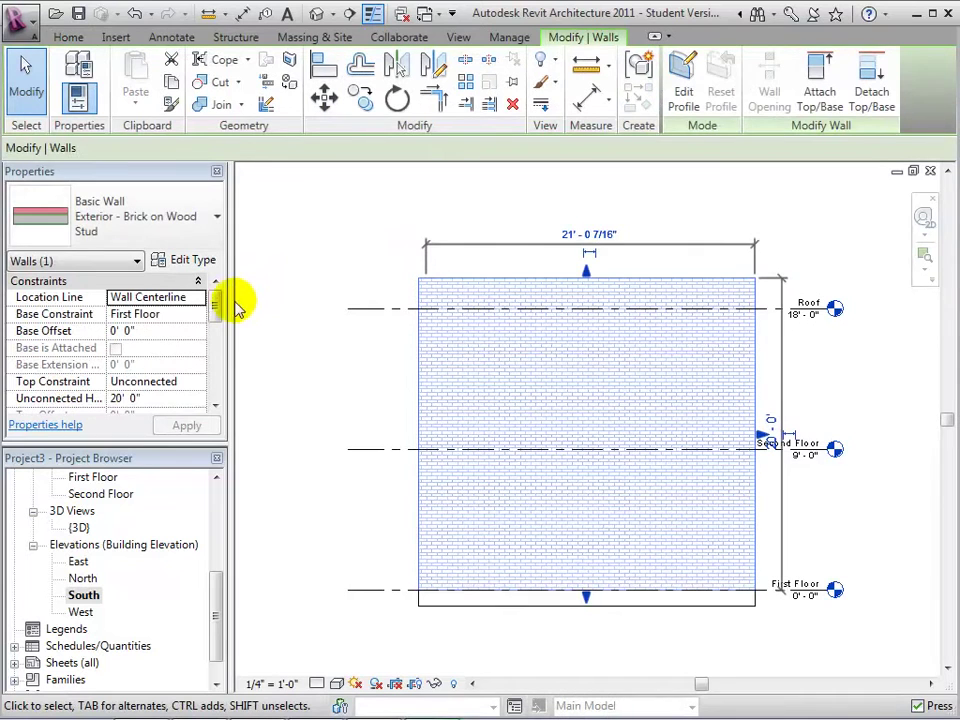
click(218, 303)
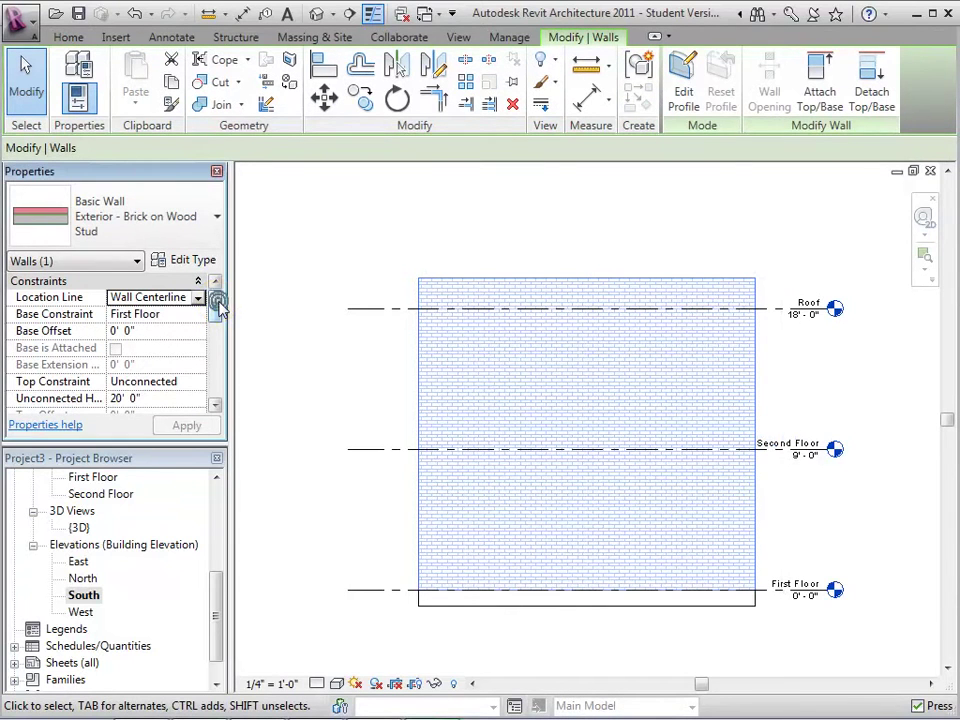
click(187, 316)
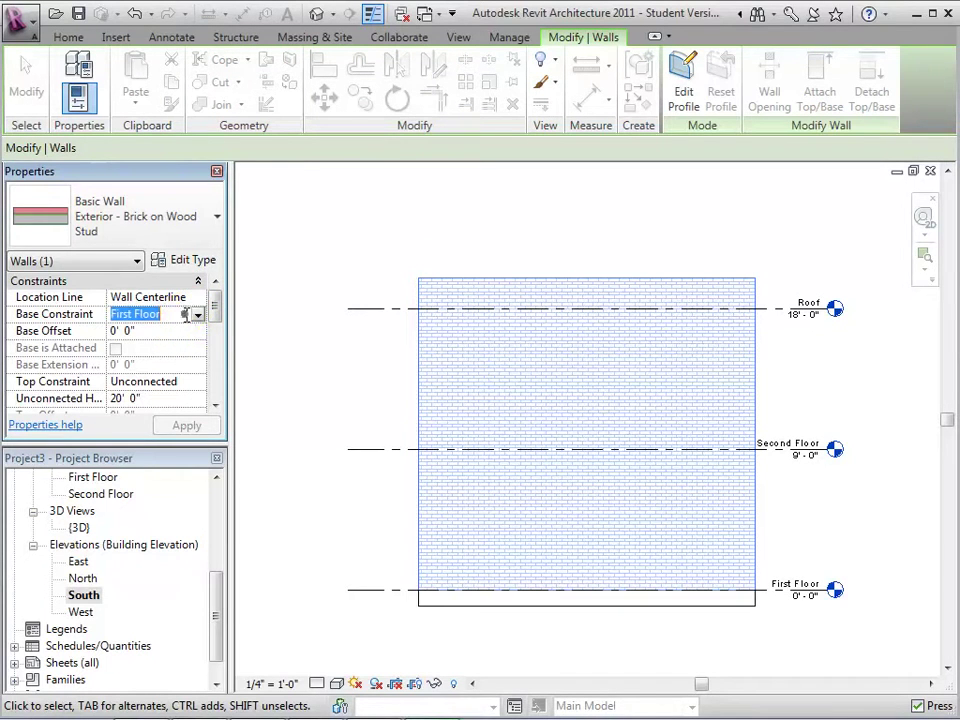
click(198, 316)
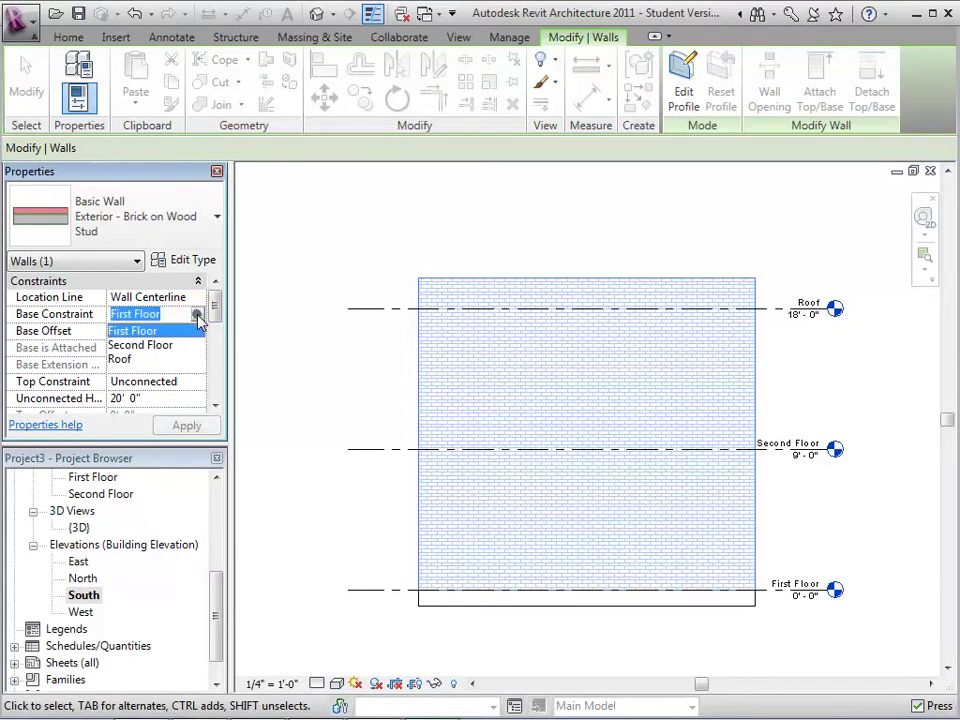
click(182, 344)
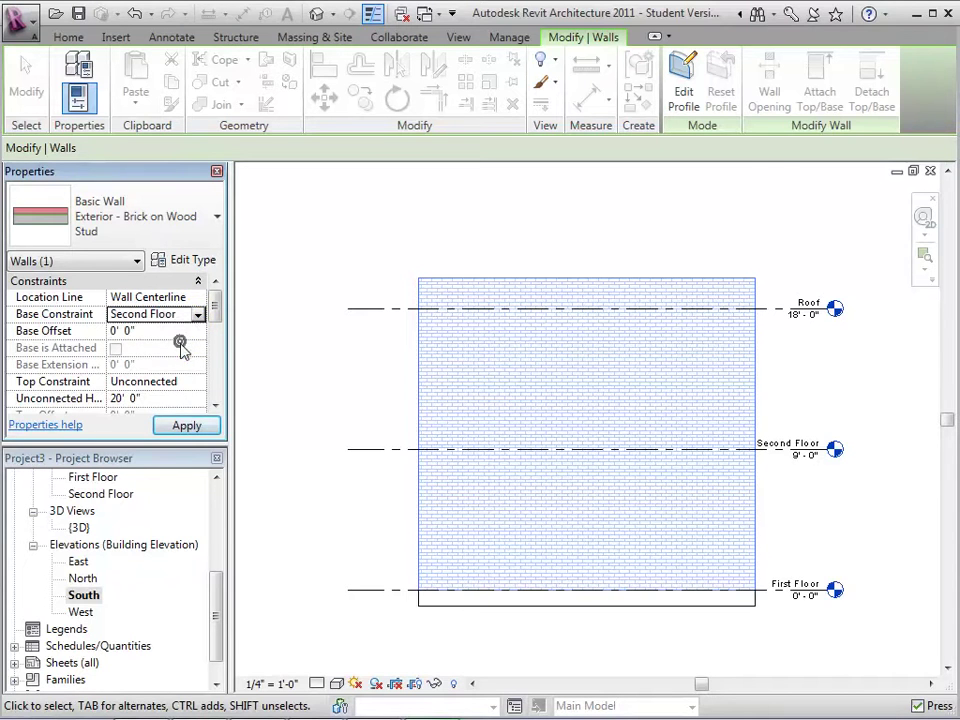
click(187, 425)
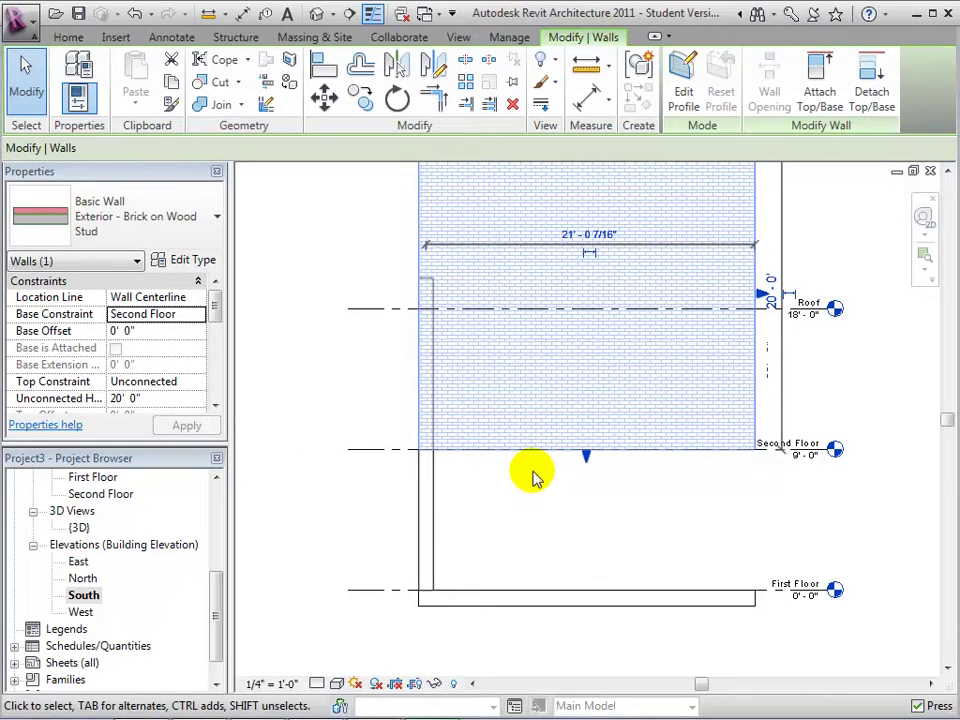
Step: Set the front wall's Base Offset to -4' 0" so its base extends below the Second Floor level
click(133, 332)
click(136, 334)
drag(136, 334, 108, 340)
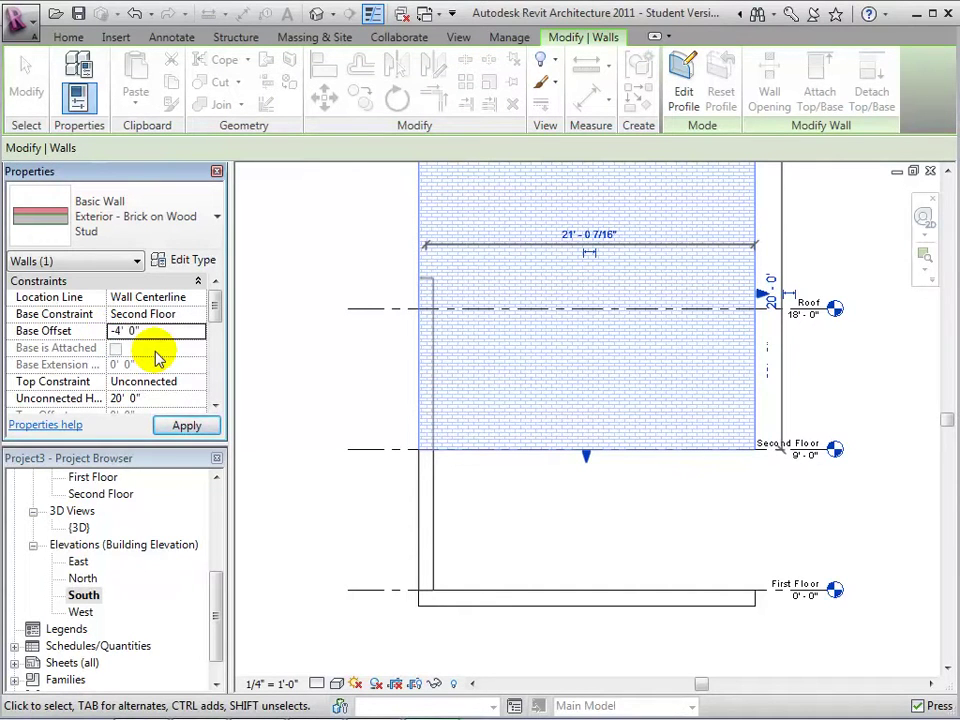
text(-4' 0")
click(186, 425)
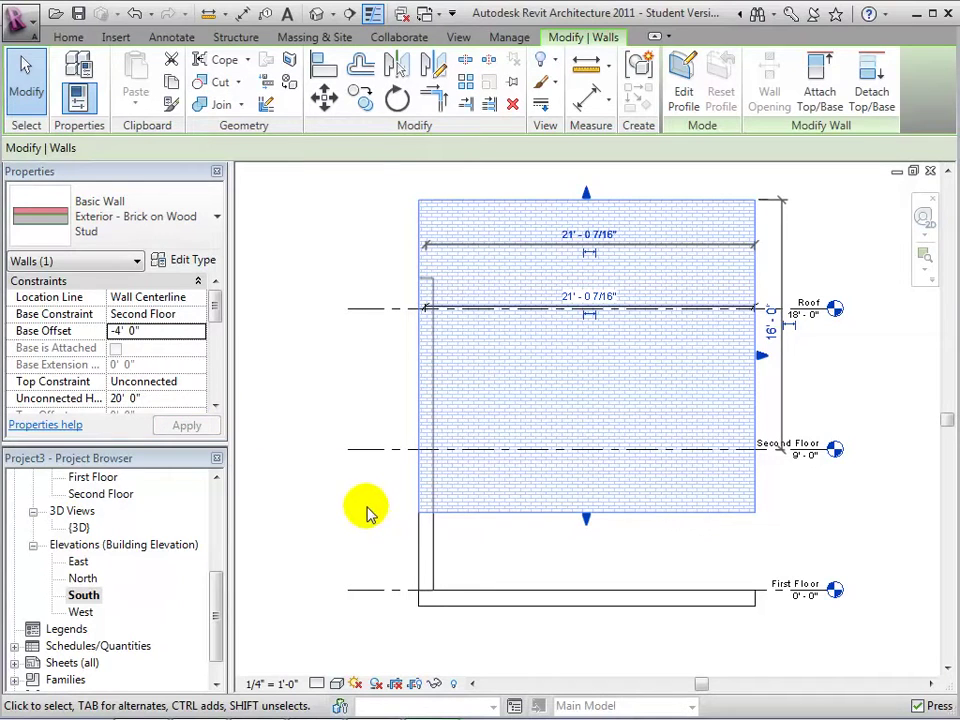
Step: Set the front wall's Top Constraint to Up to level: Roof and apply it
drag(215, 313, 217, 338)
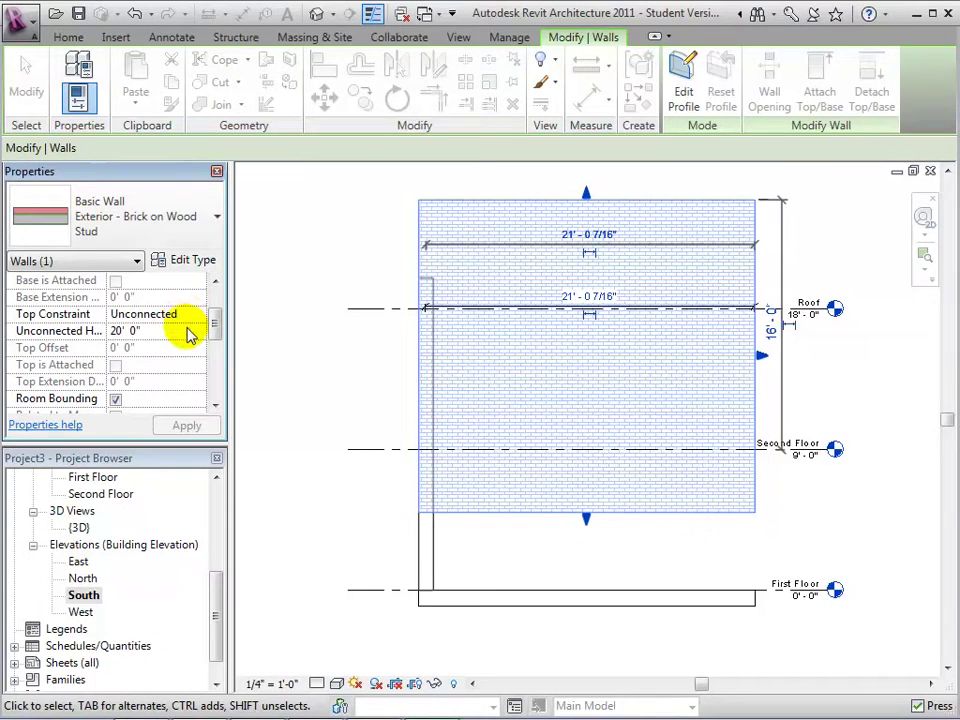
click(195, 316)
click(198, 315)
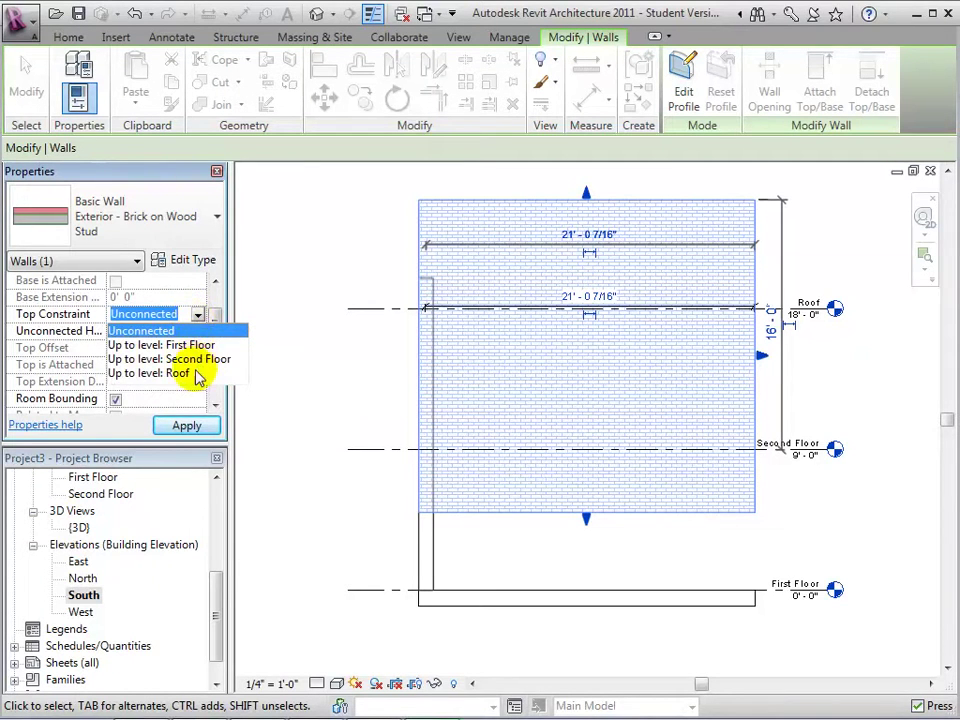
click(184, 372)
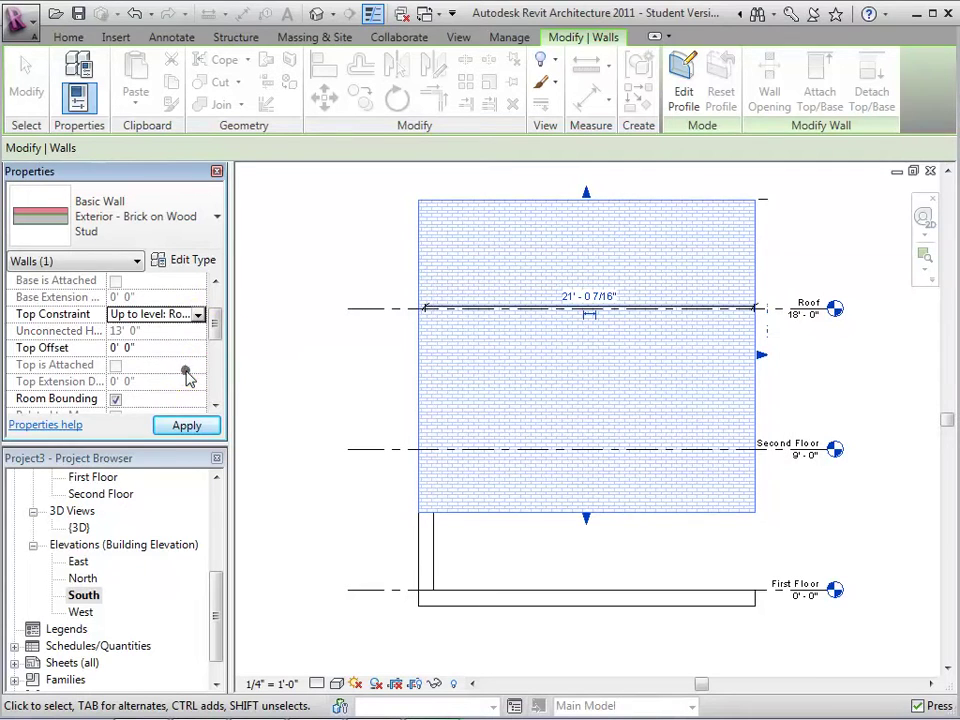
click(186, 426)
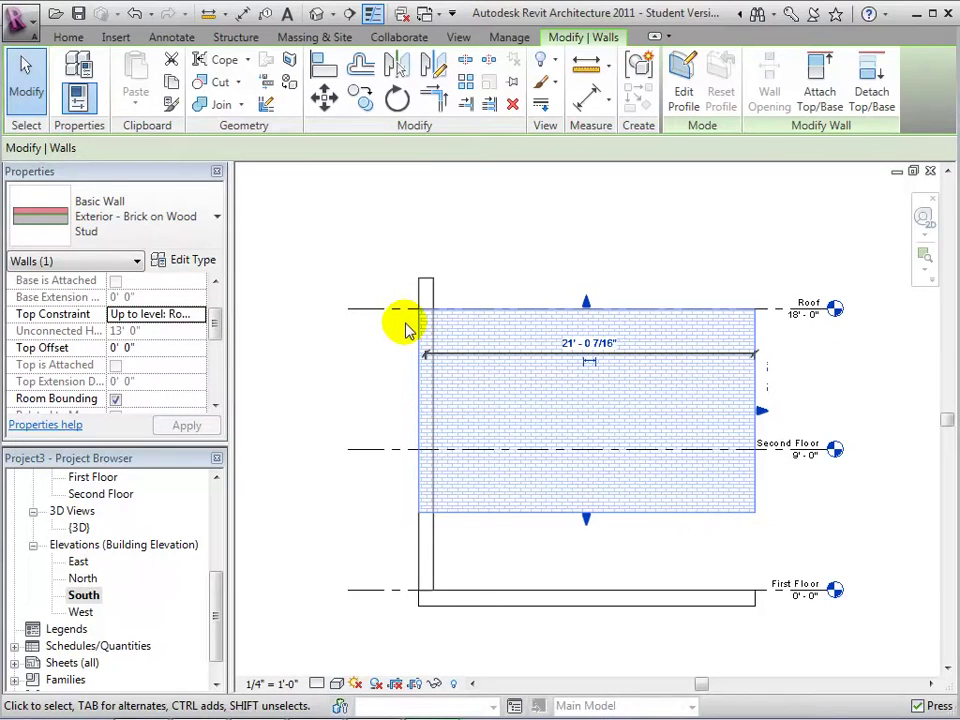
Step: Set the front wall's Top Offset to 4' 0" above the Roof level and apply it
click(194, 348)
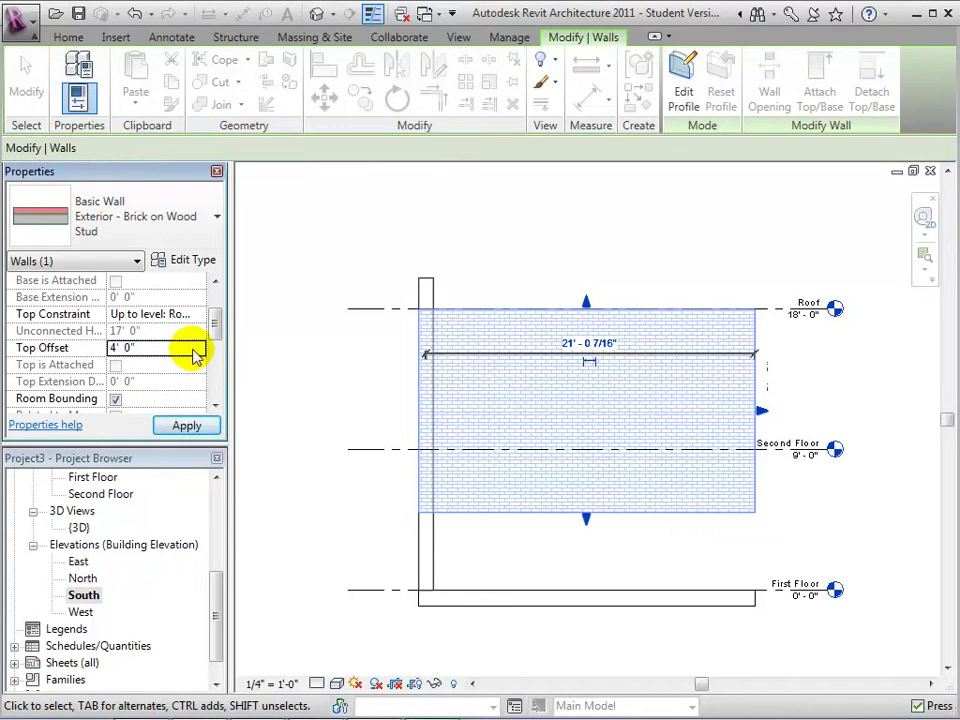
text(4' 0")
click(190, 424)
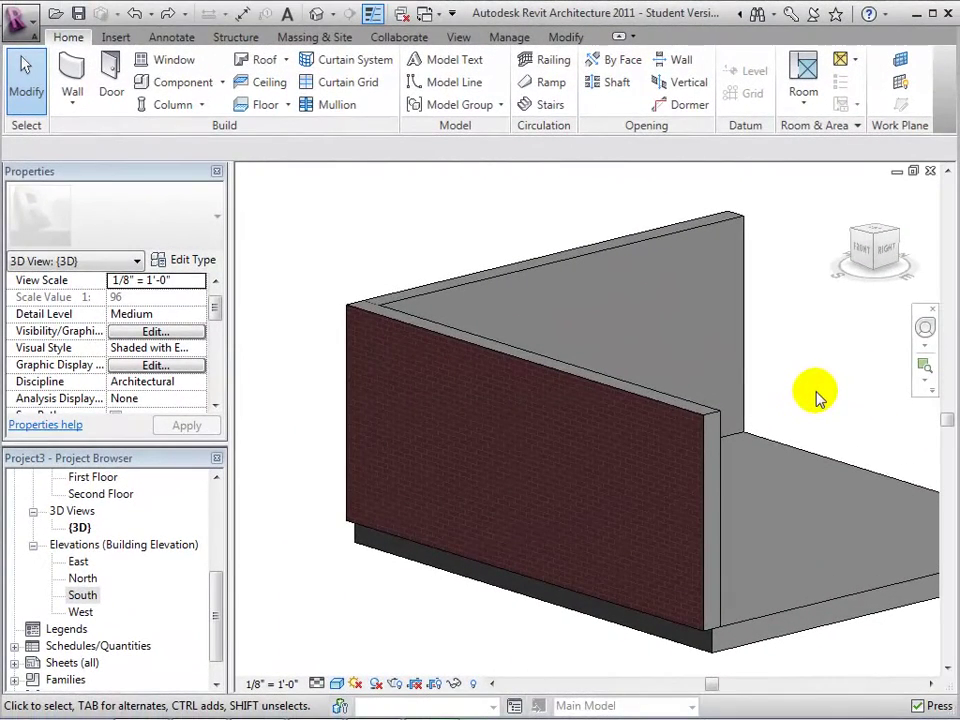
Step: Open the structure assembly of the front wall's type from the 3D view and review its layers from exterior to interior
click(600, 383)
click(600, 384)
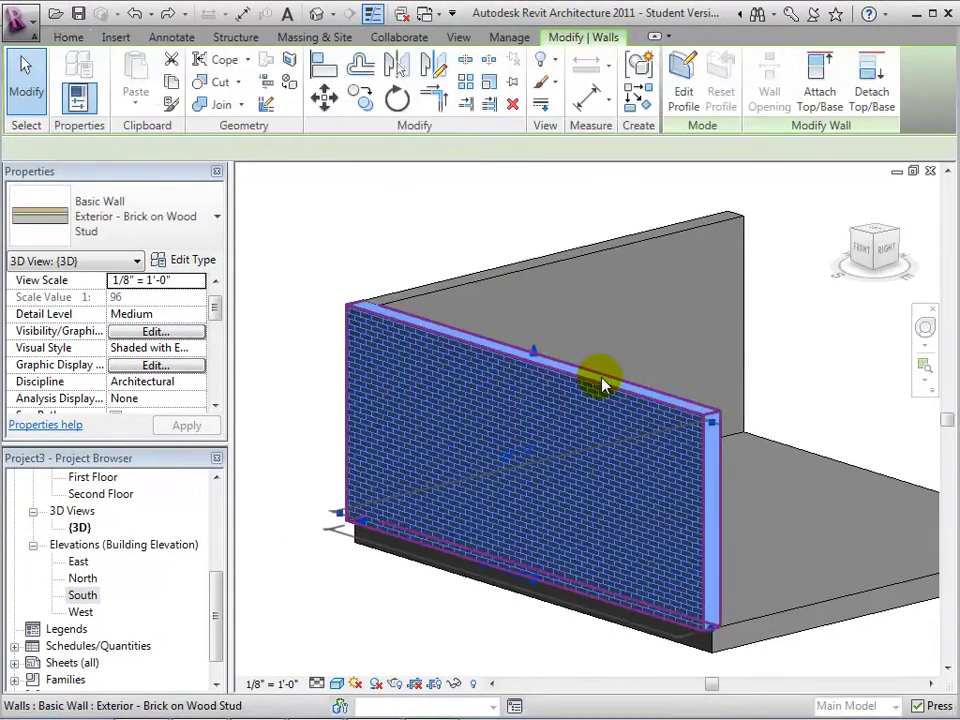
click(204, 261)
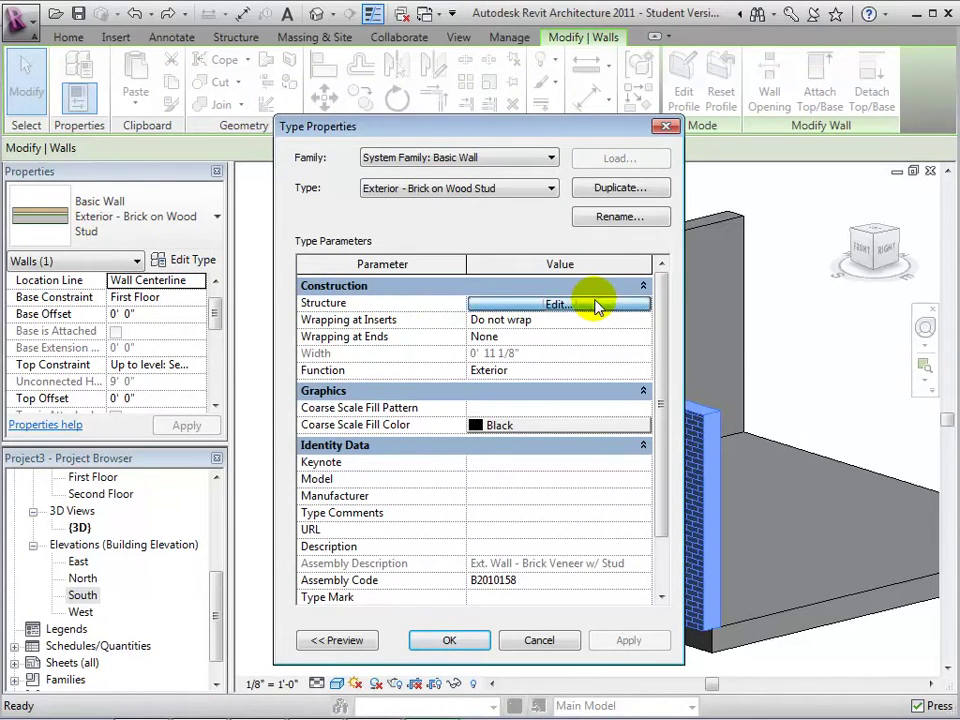
click(557, 303)
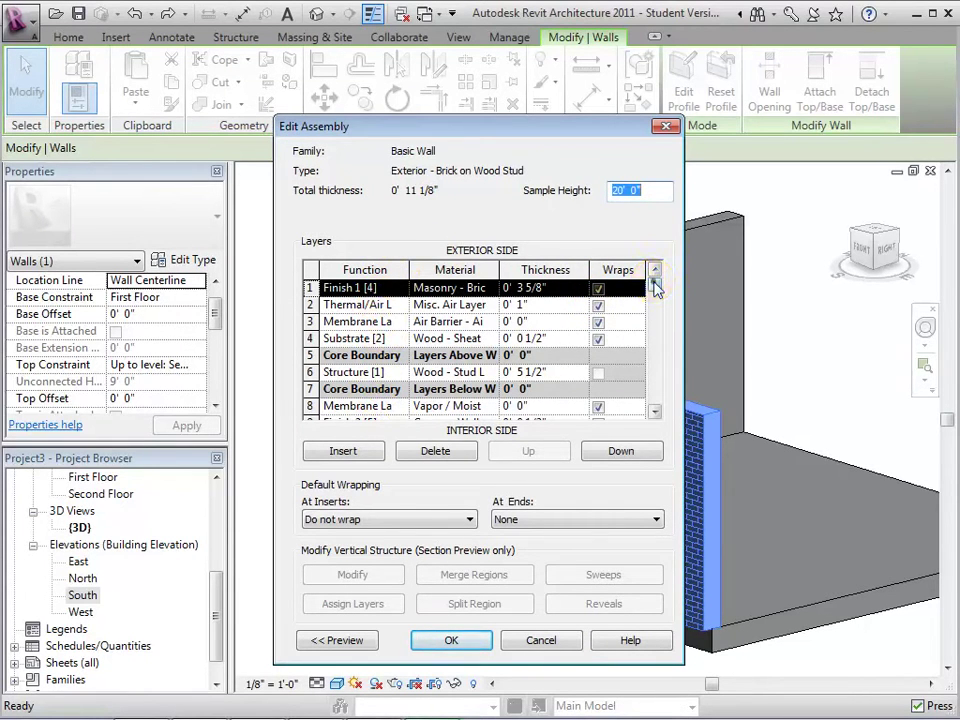
drag(655, 303, 632, 390)
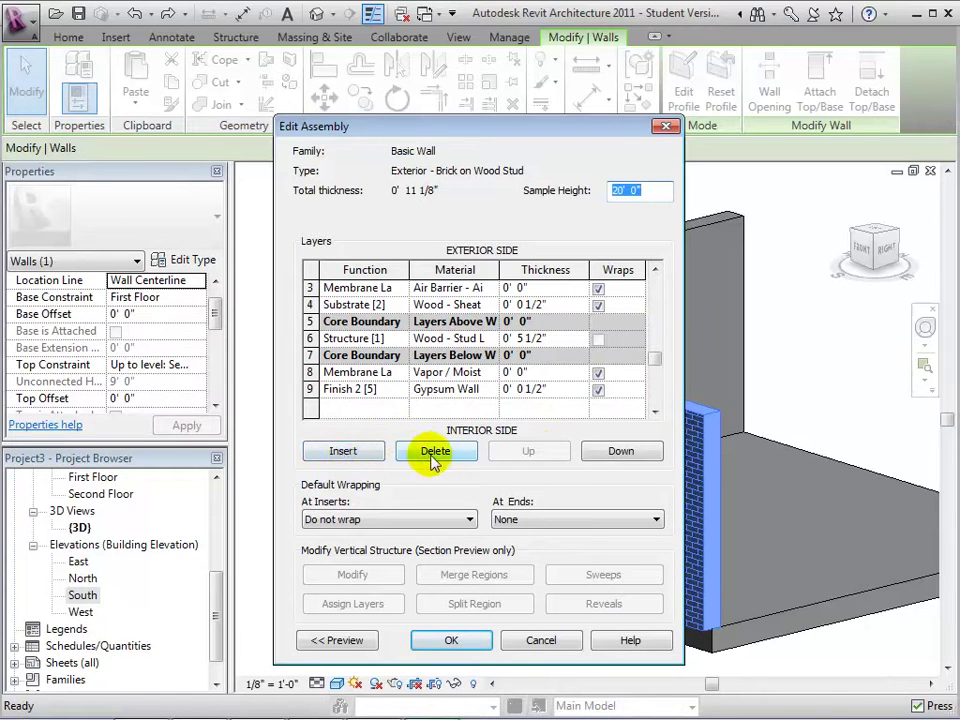
drag(661, 313, 664, 283)
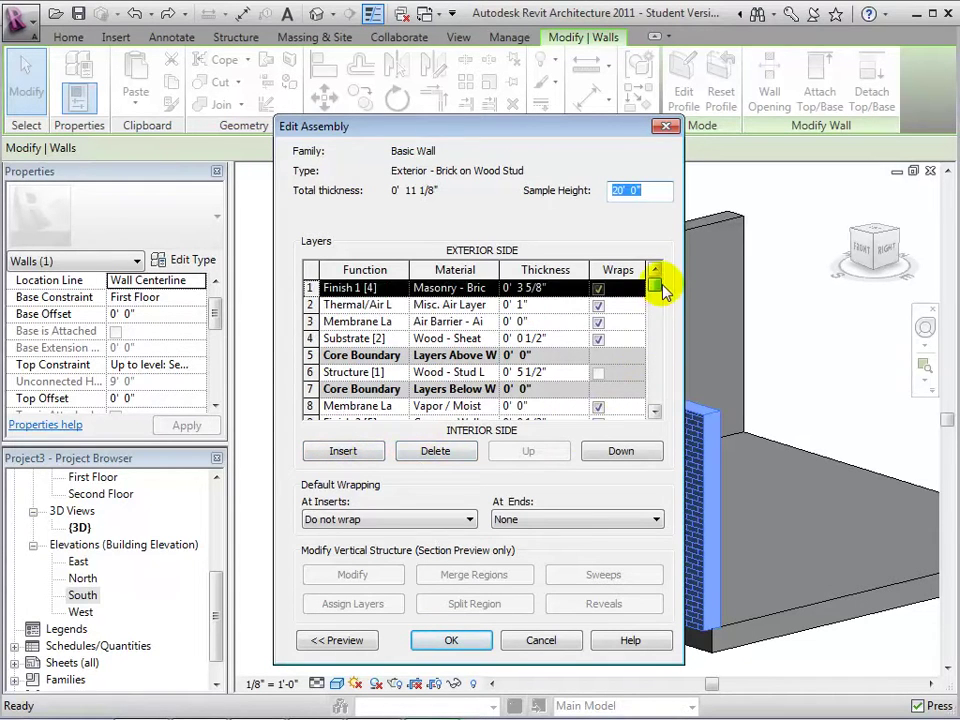
Step: Change the exterior Finish 1 layer's material to Wood - Shakes, apply it to the wall type and deselect the wall
click(460, 289)
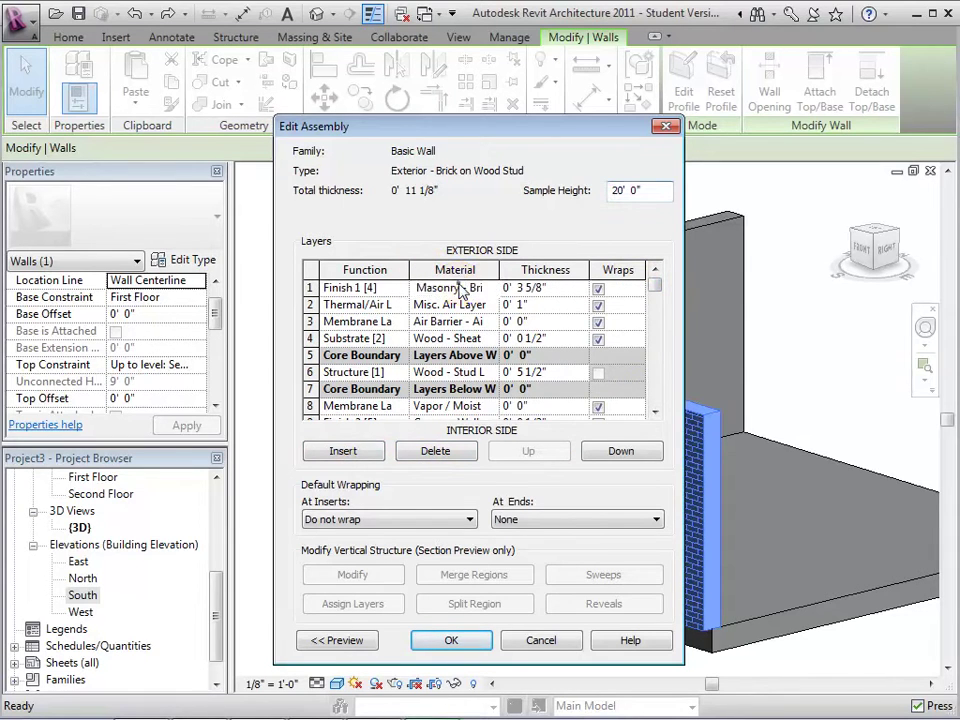
click(491, 288)
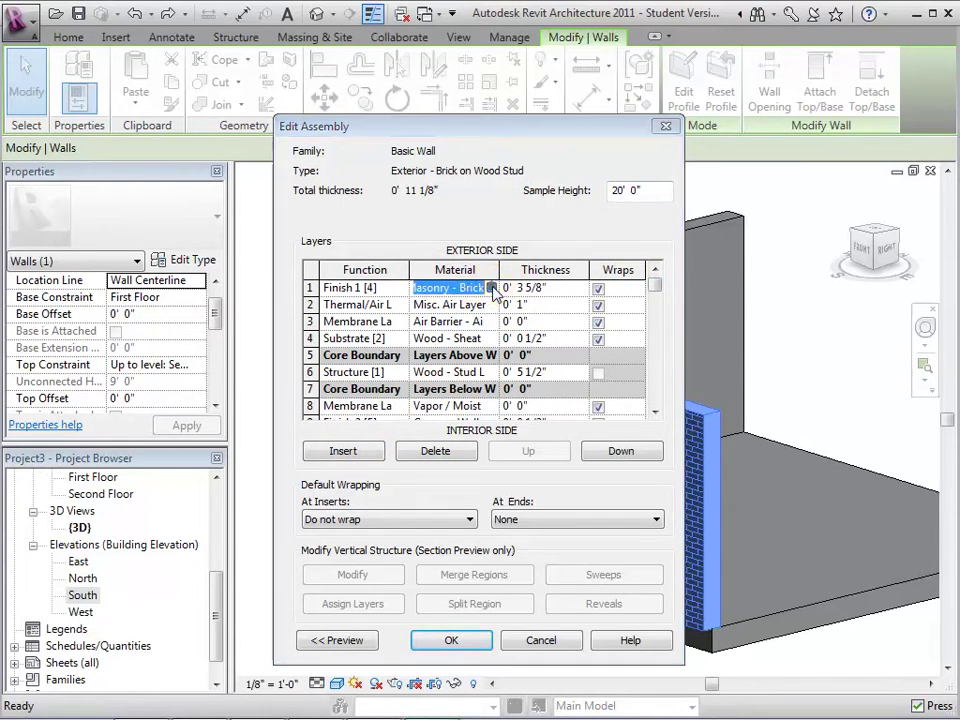
drag(386, 280, 381, 497)
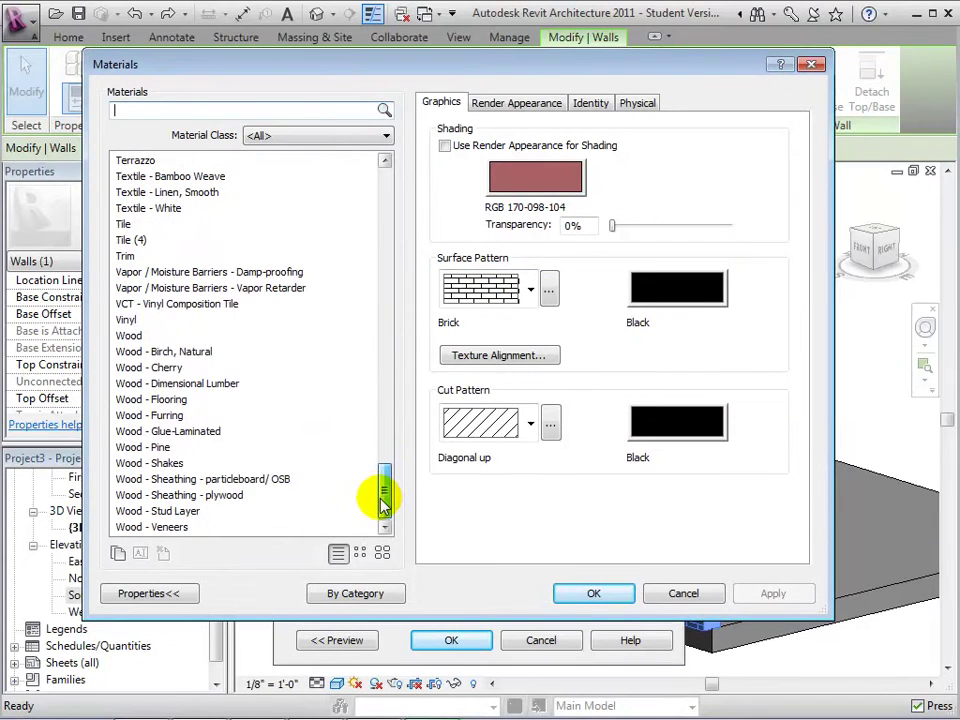
click(172, 464)
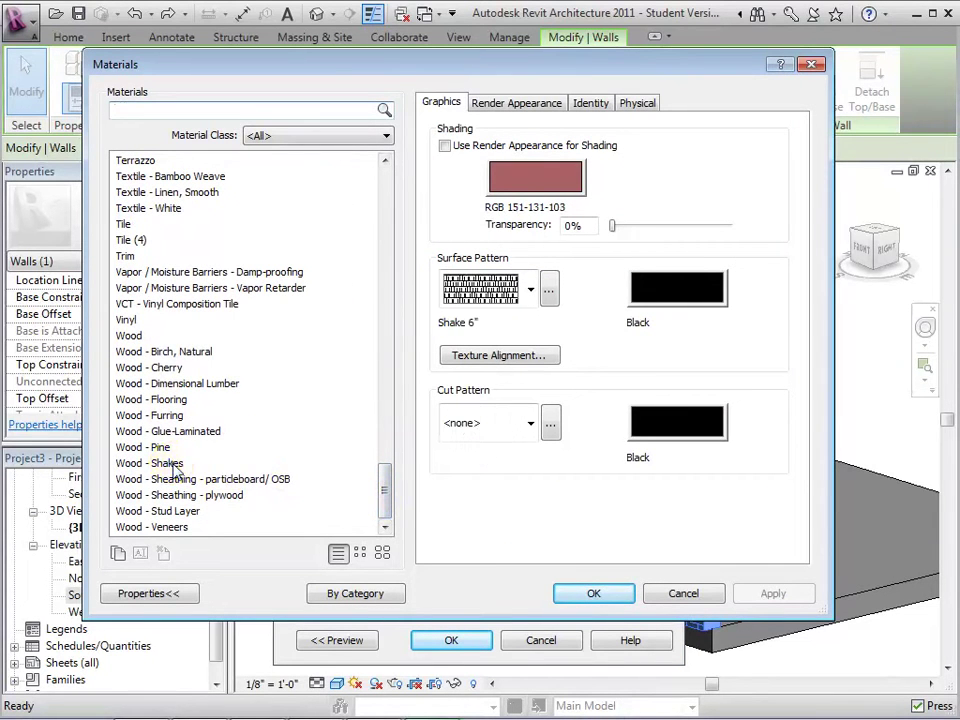
click(531, 292)
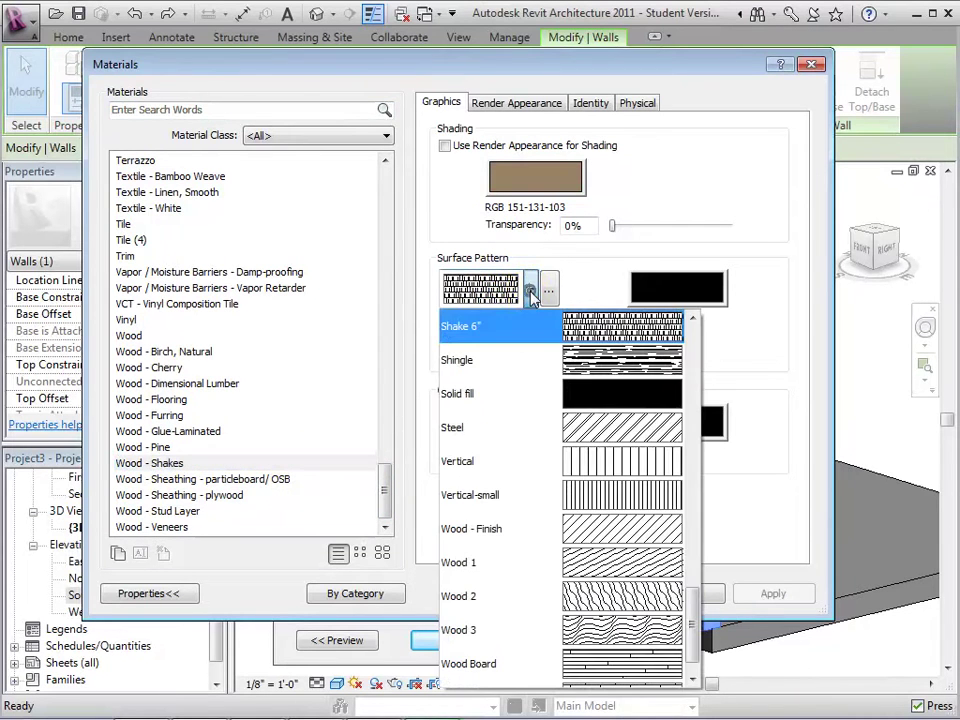
click(531, 292)
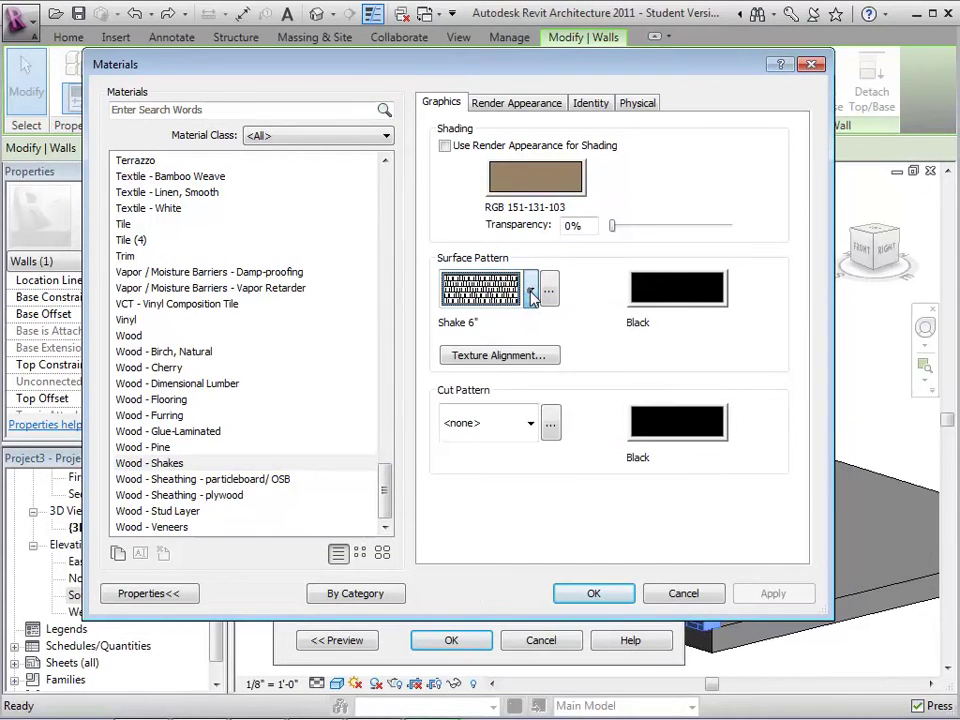
click(594, 593)
click(450, 641)
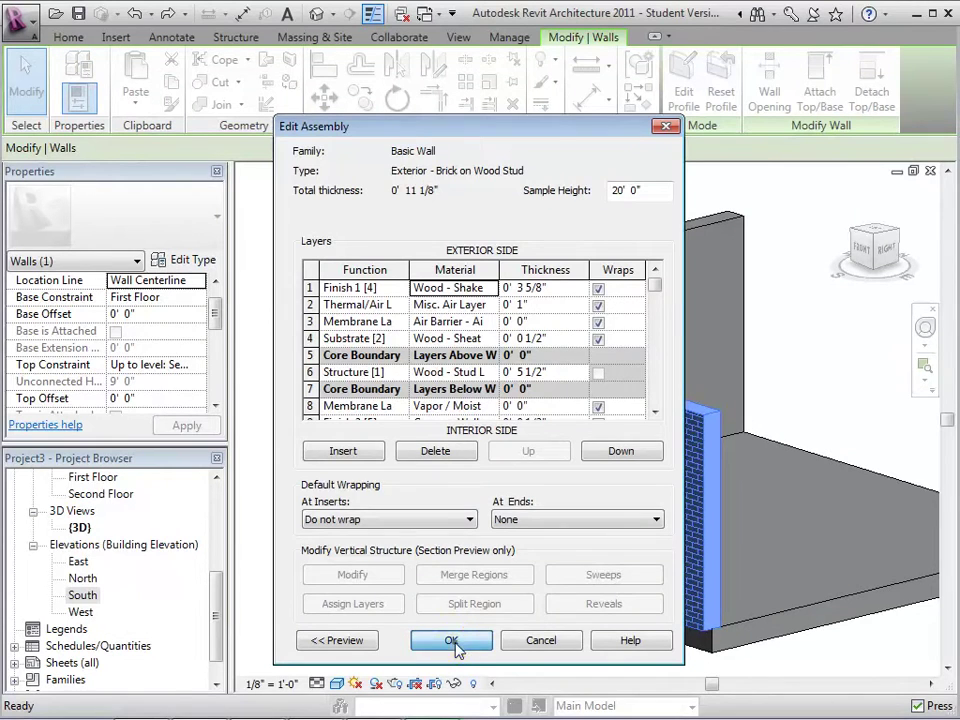
click(450, 641)
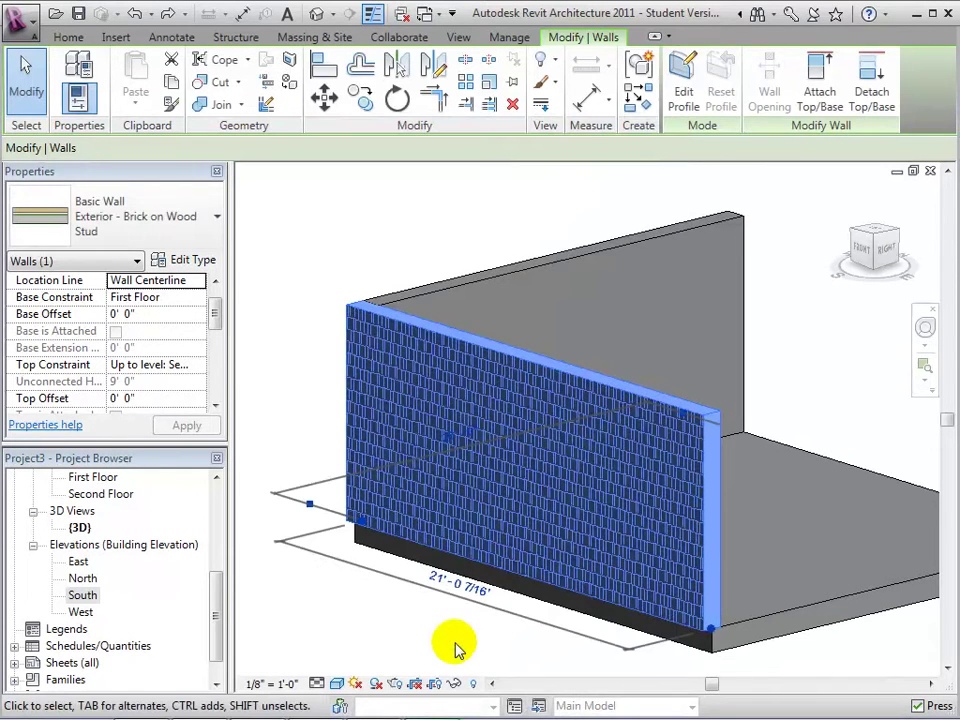
click(454, 647)
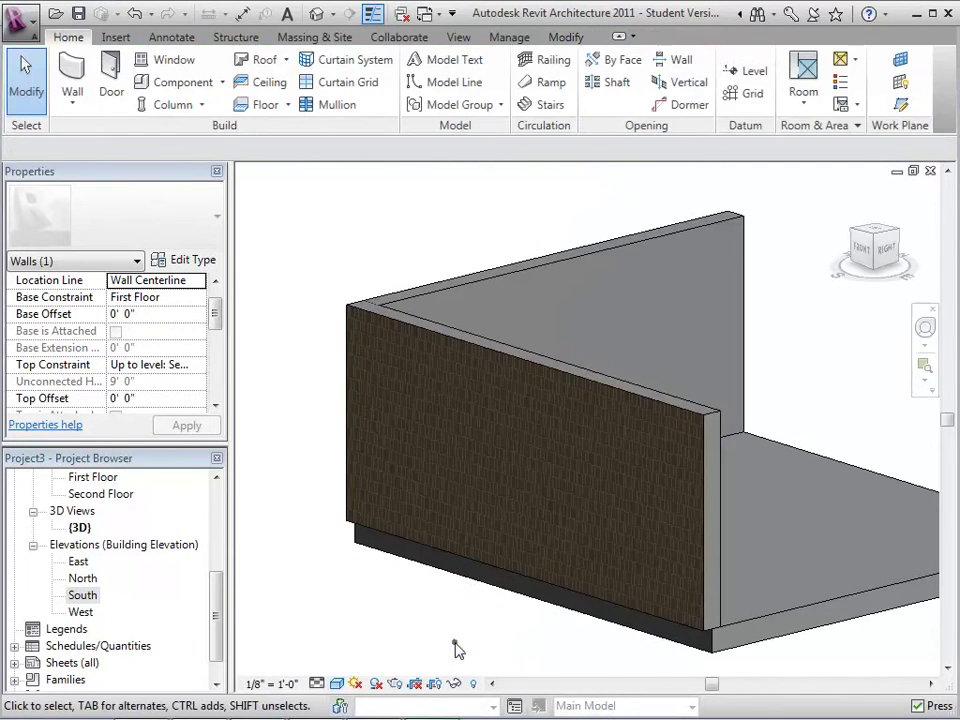
Step: Change the exterior Finish 1 layer's material of the front wall's type to Masonry - Brick and accept the assembly
click(681, 420)
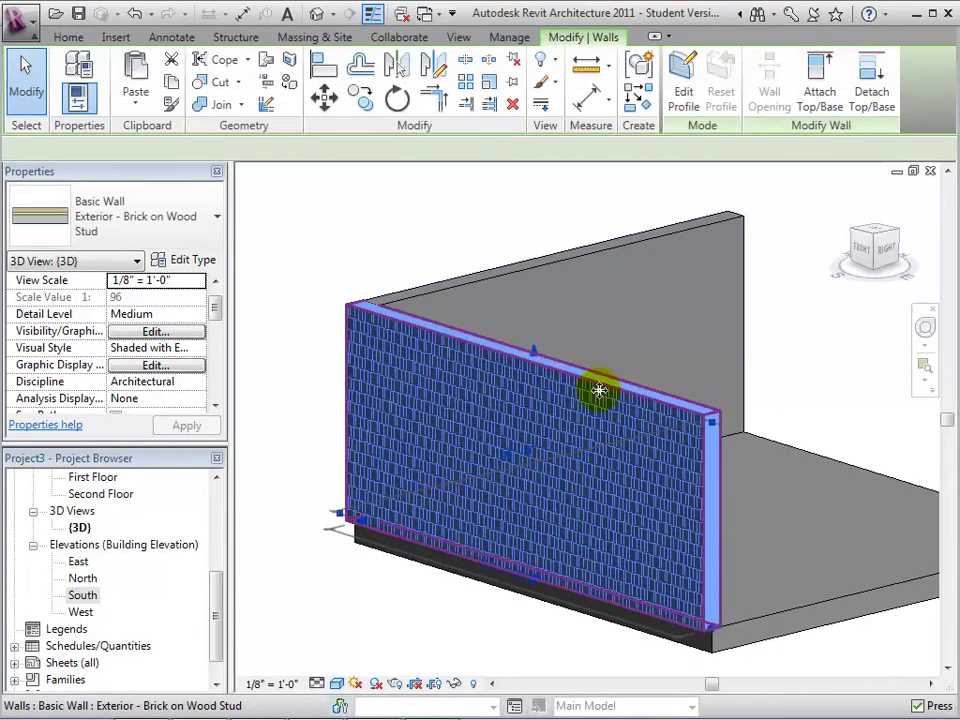
click(192, 260)
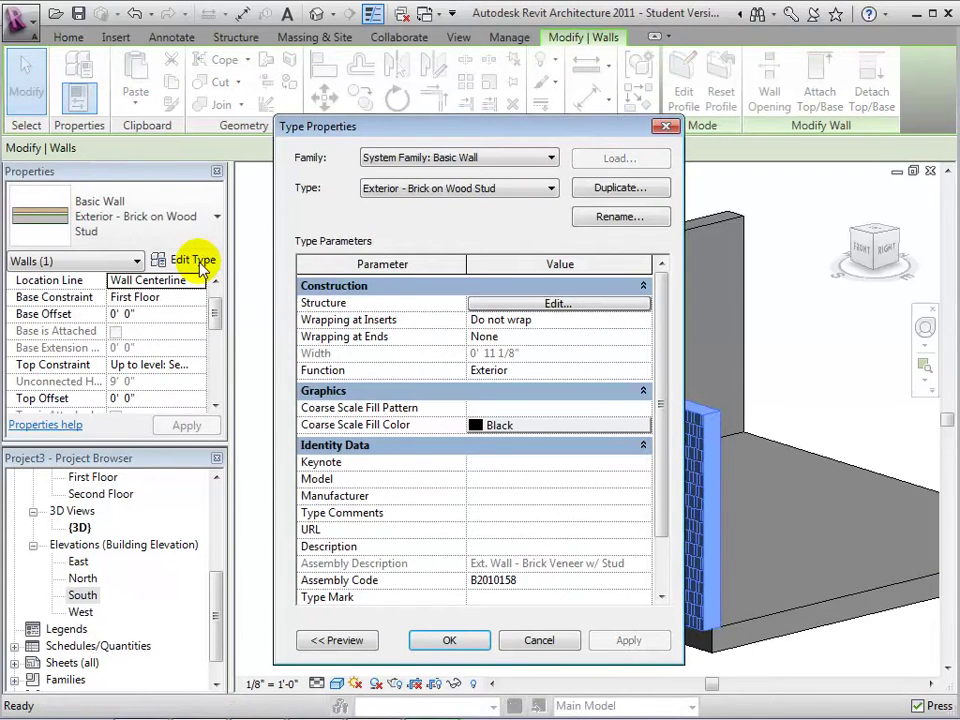
click(541, 306)
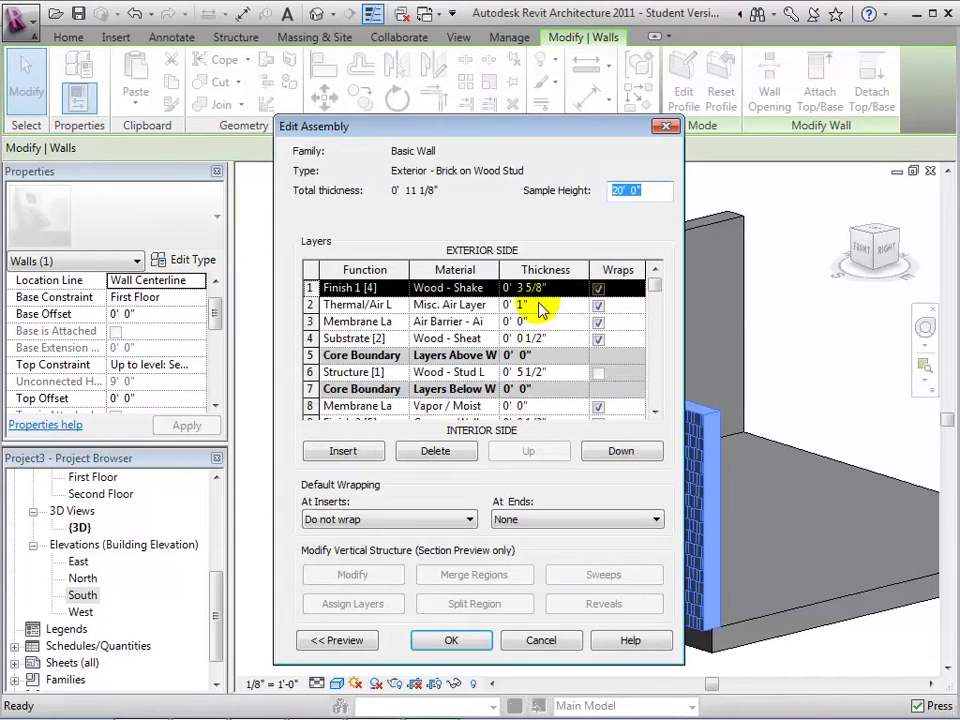
click(488, 289)
click(491, 288)
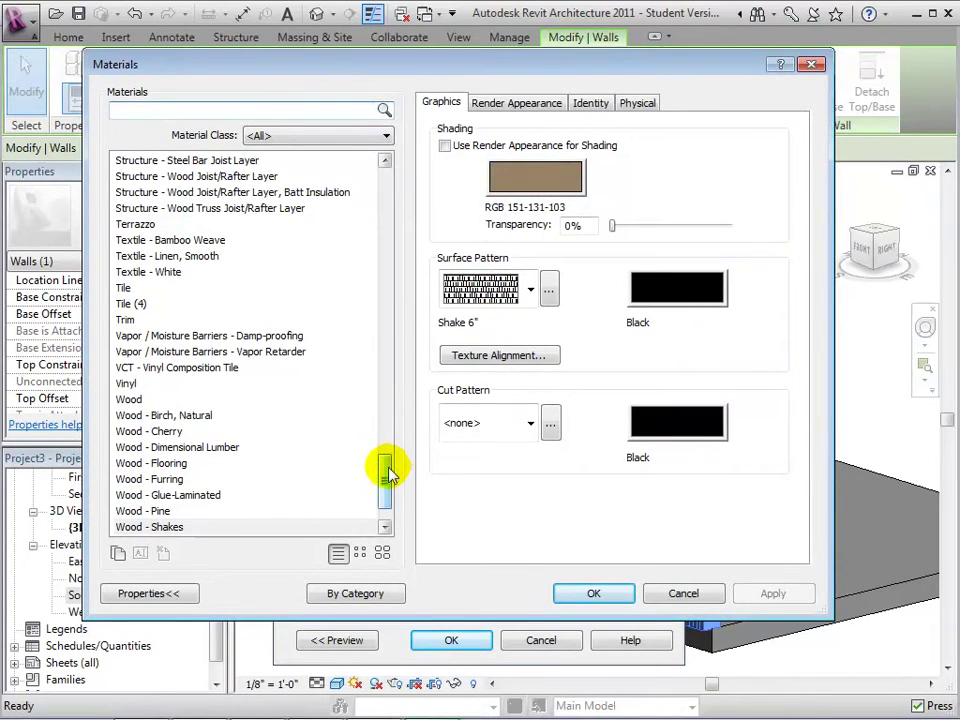
drag(391, 470, 388, 306)
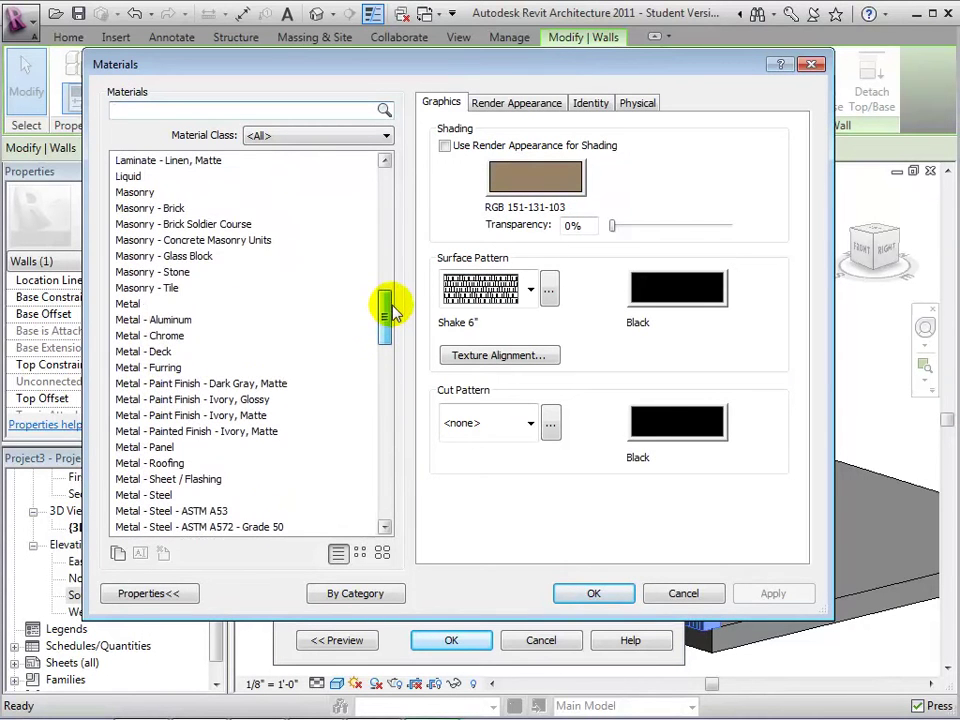
click(175, 208)
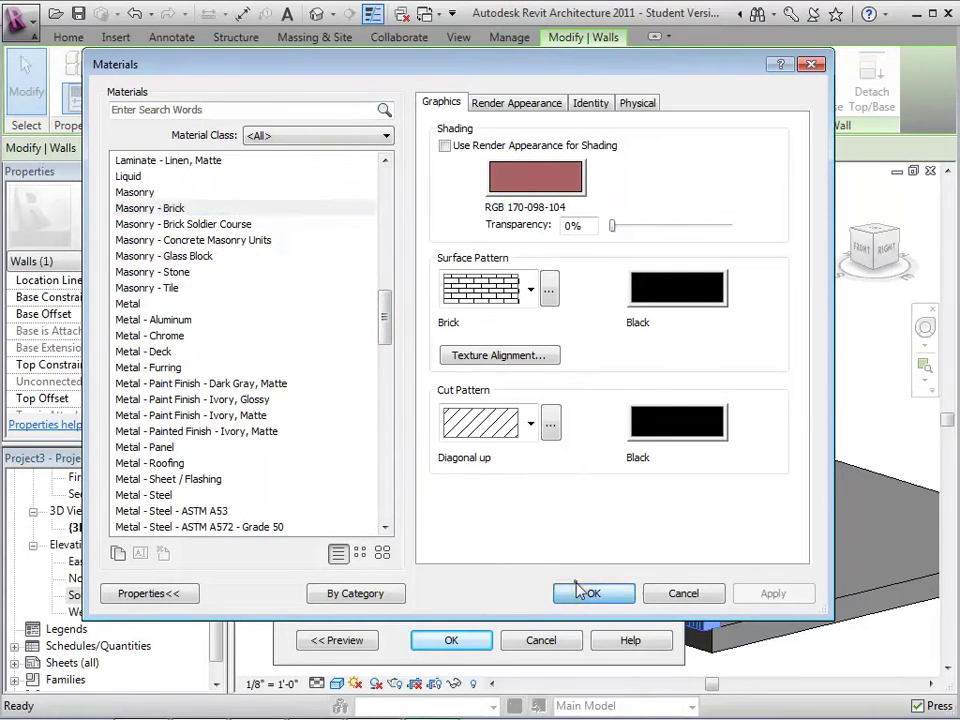
click(591, 593)
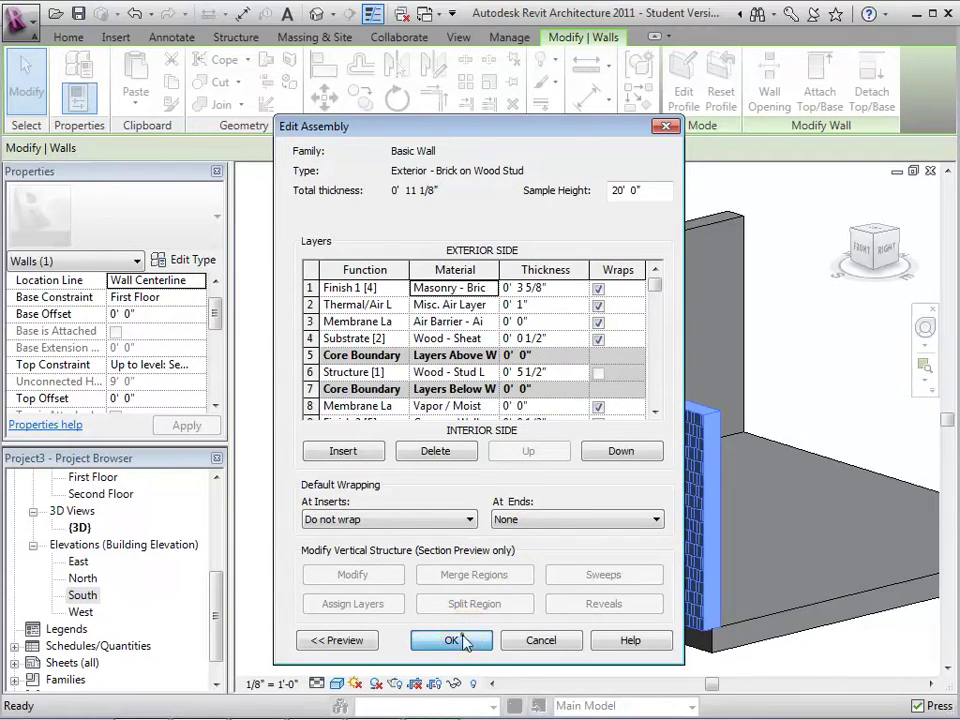
click(451, 640)
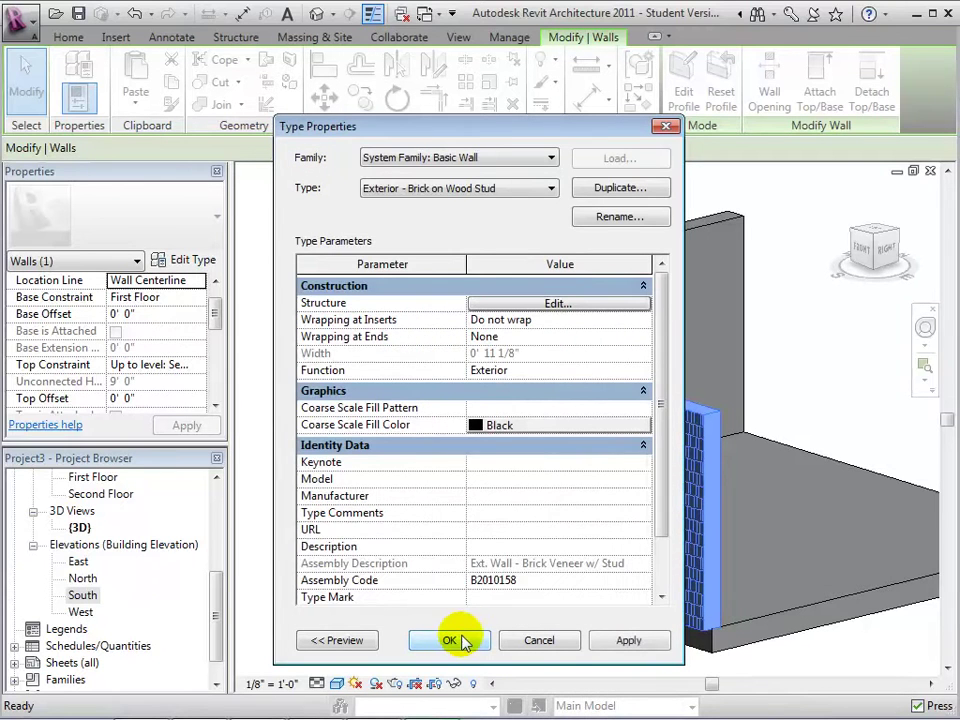
Step: Set the wall type's Wrapping at Ends to Exterior, apply it and deselect the wall
click(584, 340)
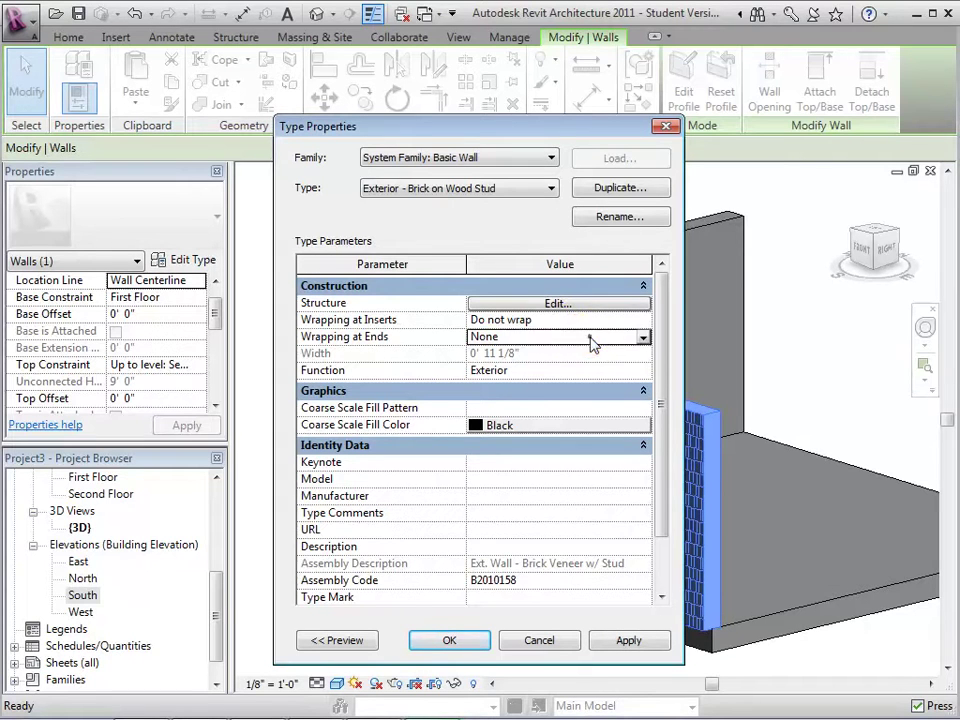
click(644, 339)
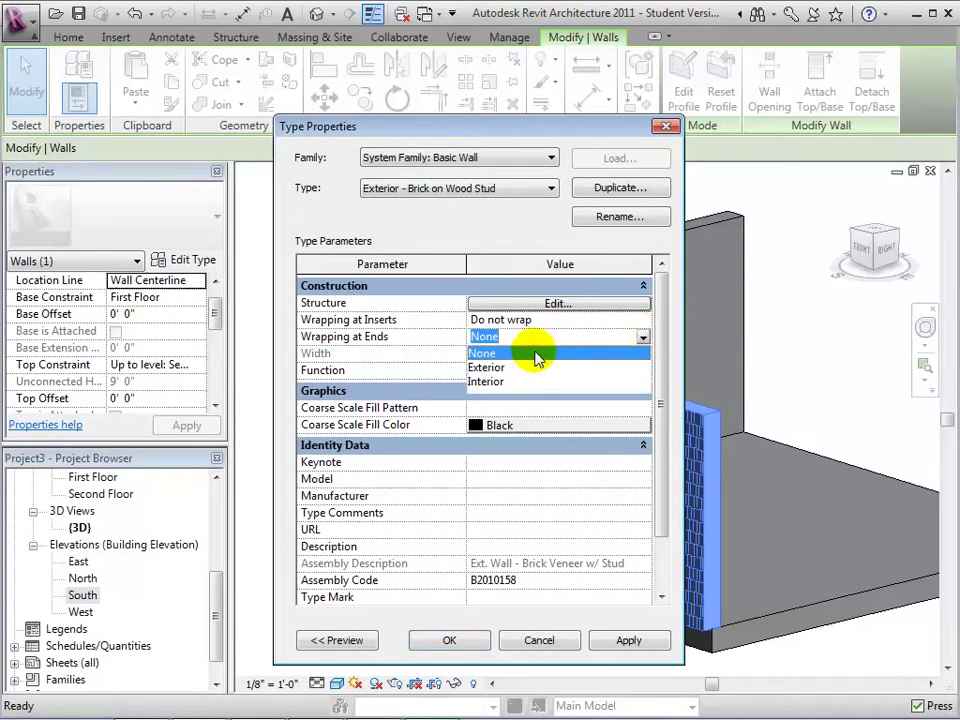
click(485, 368)
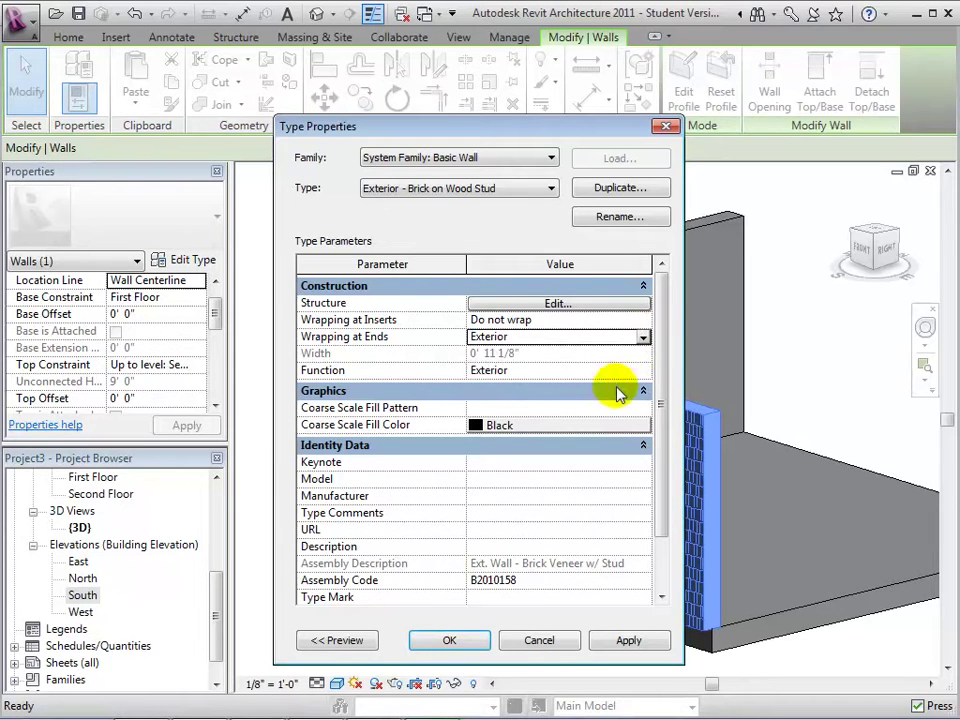
click(450, 640)
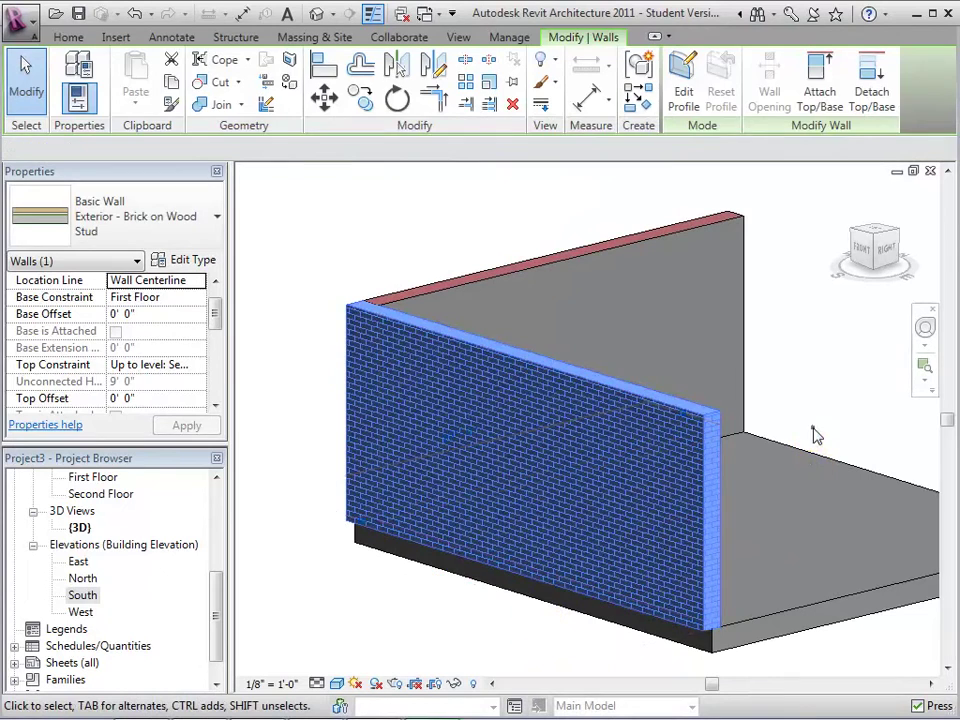
click(814, 435)
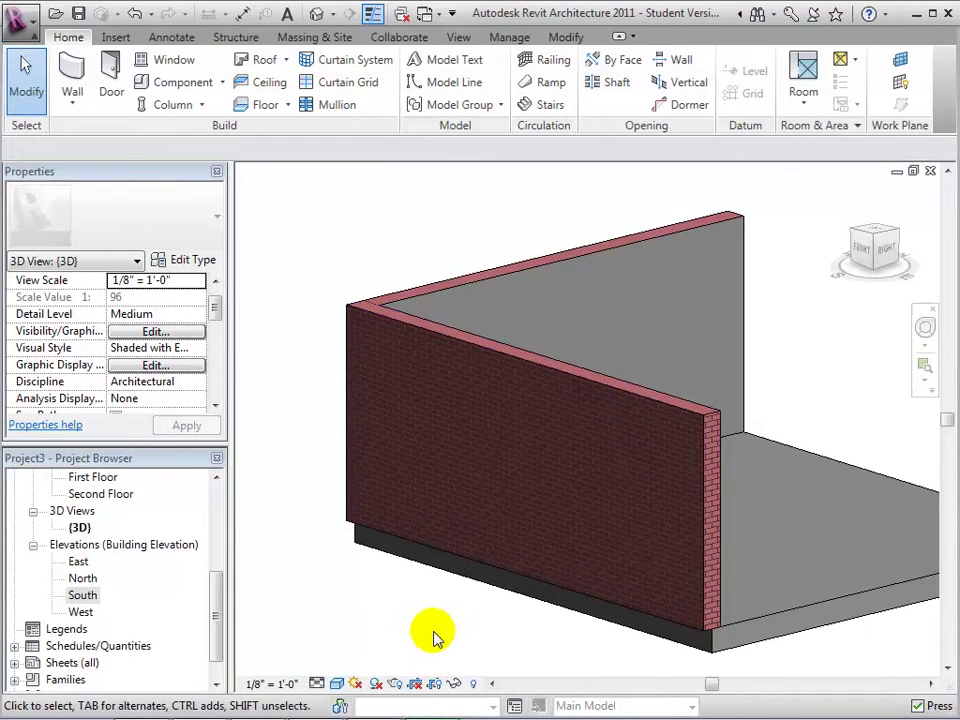
Step: Try Interior for Wrapping at Ends on the front wall's type and restore the setting to None
click(514, 364)
click(193, 262)
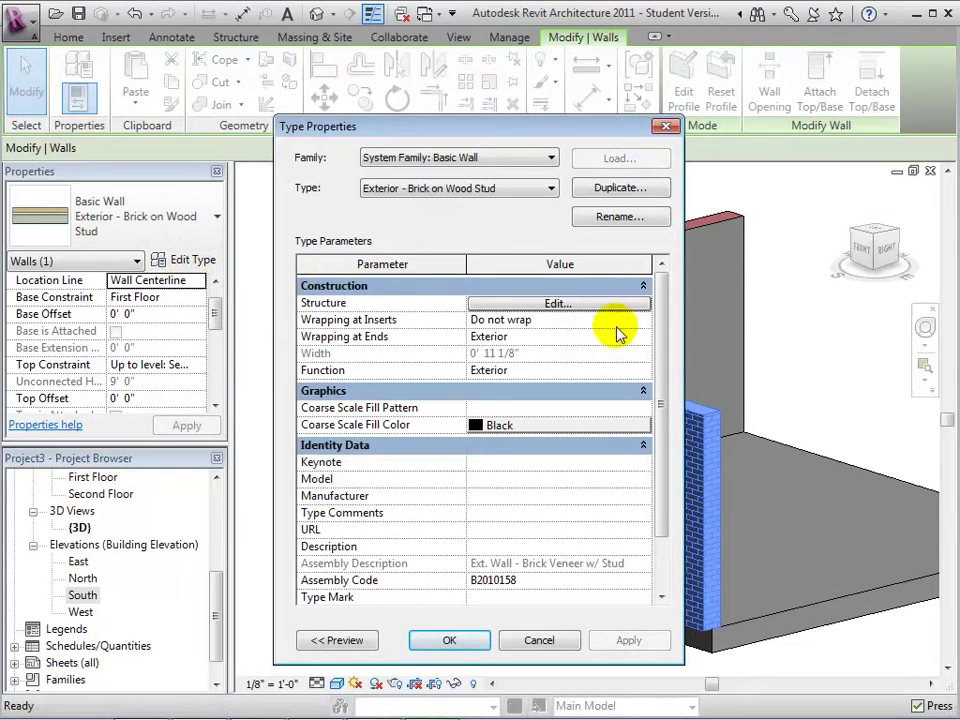
click(645, 336)
click(490, 384)
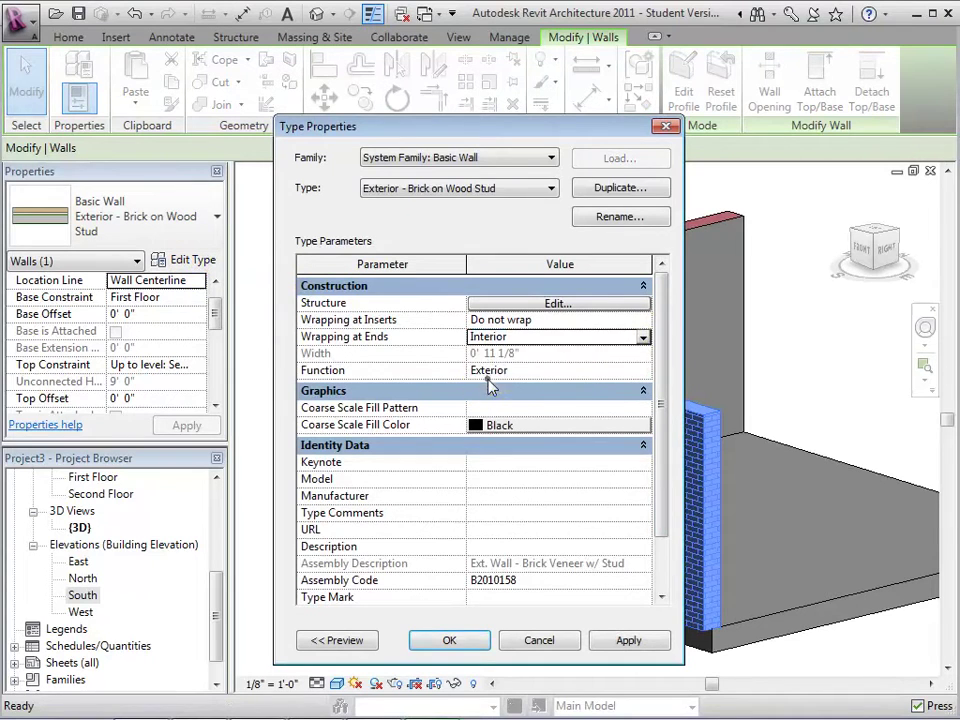
click(461, 643)
click(479, 635)
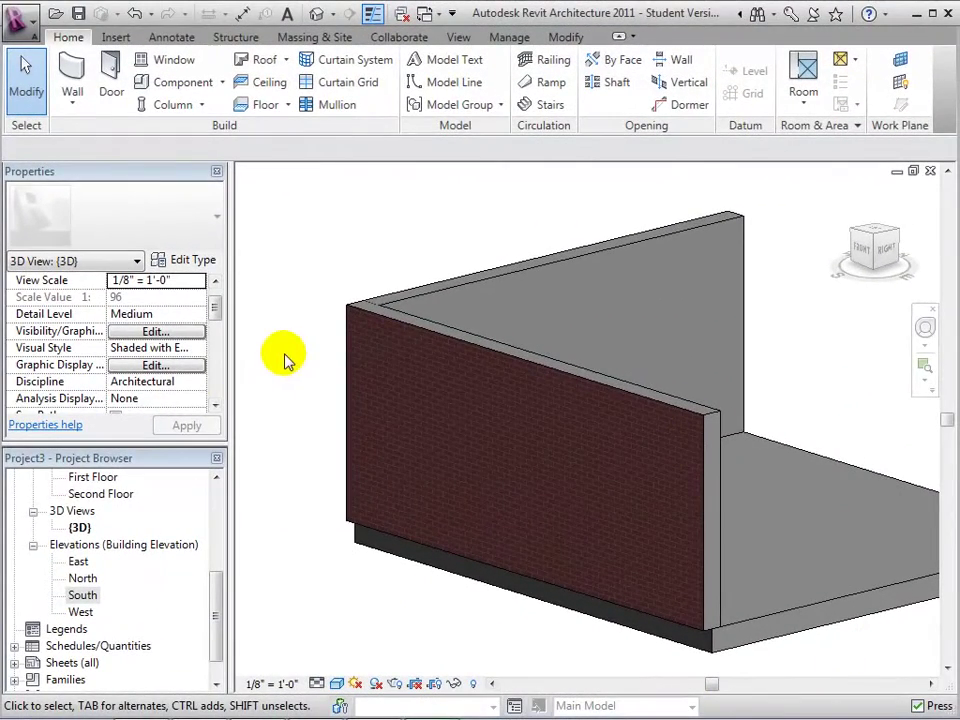
Step: Open the structure assembly of the front wall's type and show its preview as Section: Modify type attributes
click(461, 343)
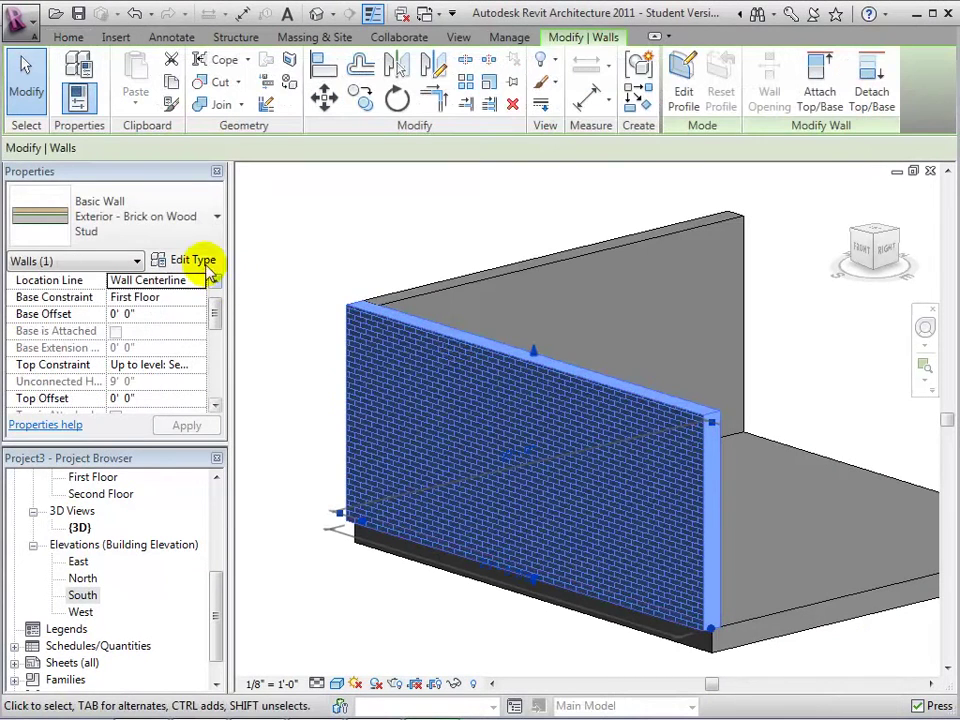
click(193, 260)
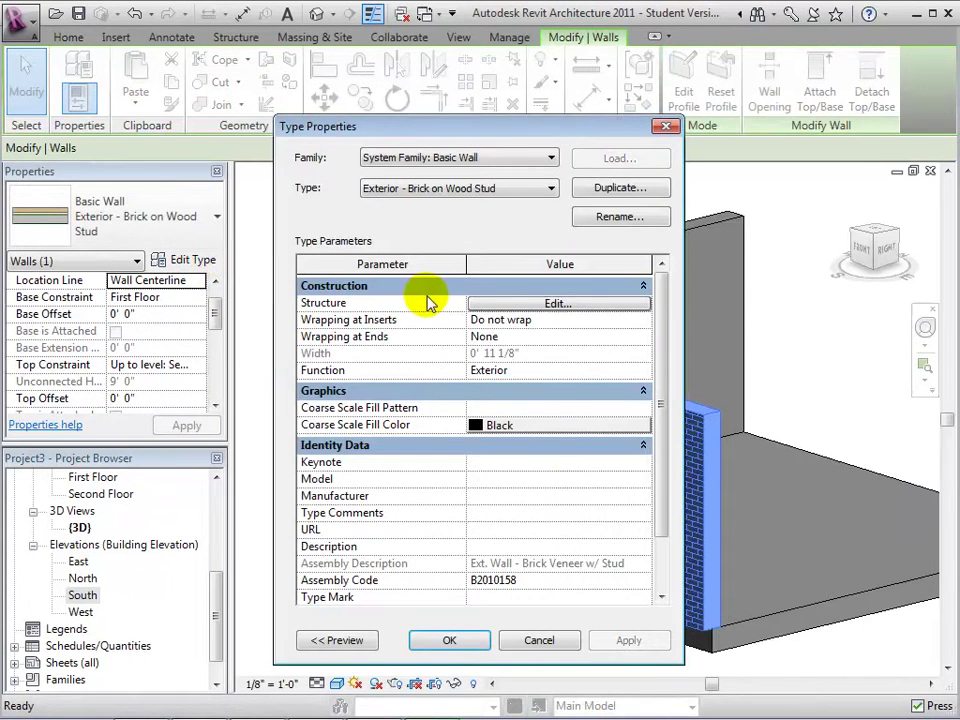
click(556, 304)
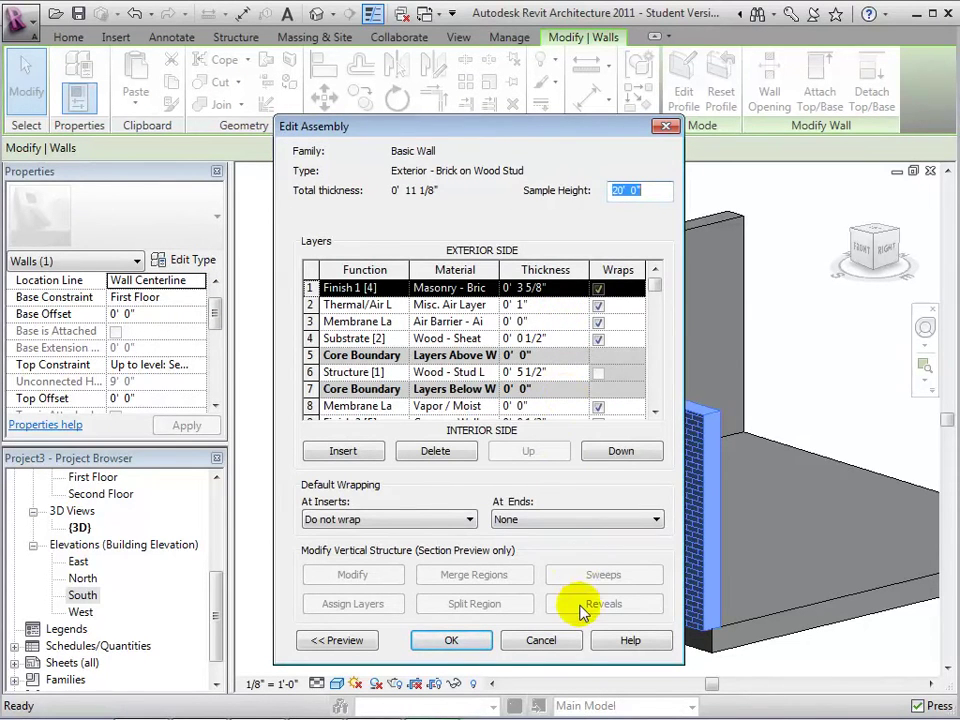
click(340, 640)
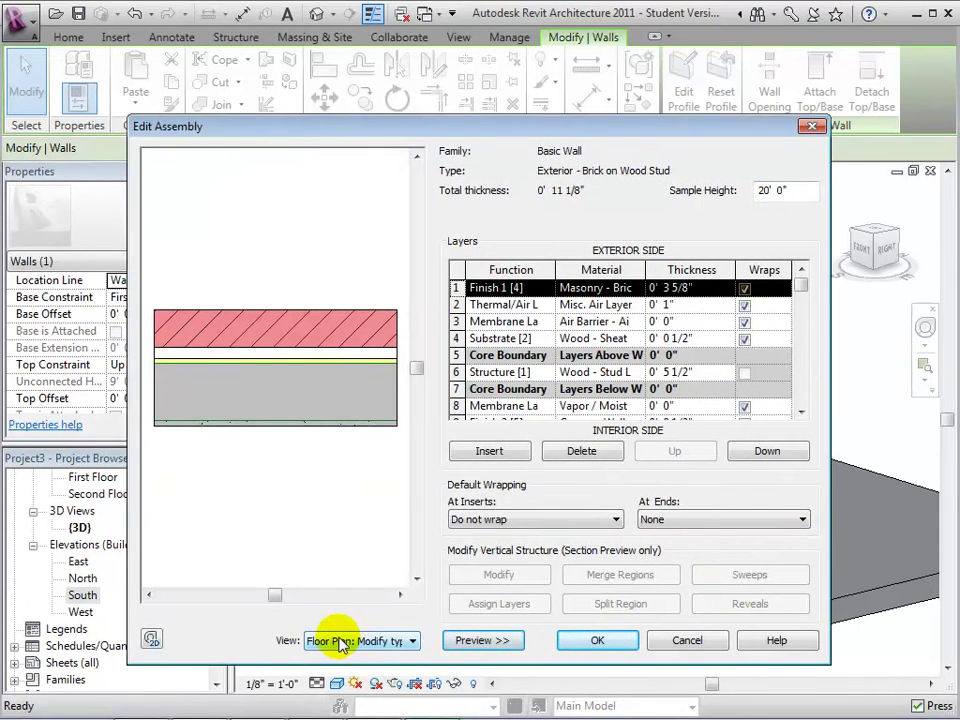
click(413, 641)
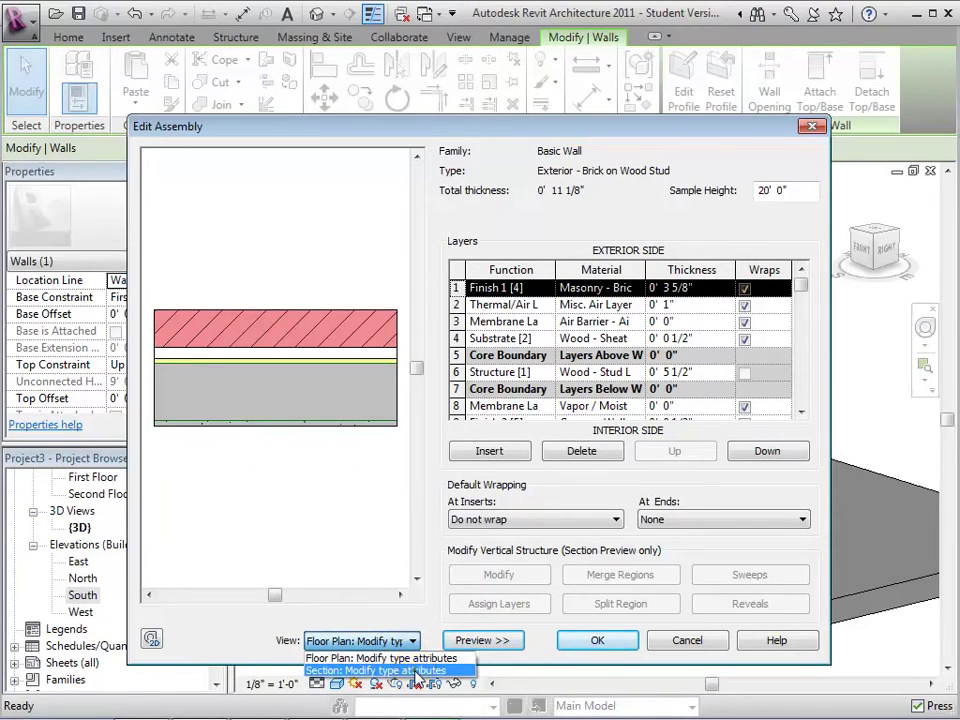
click(415, 671)
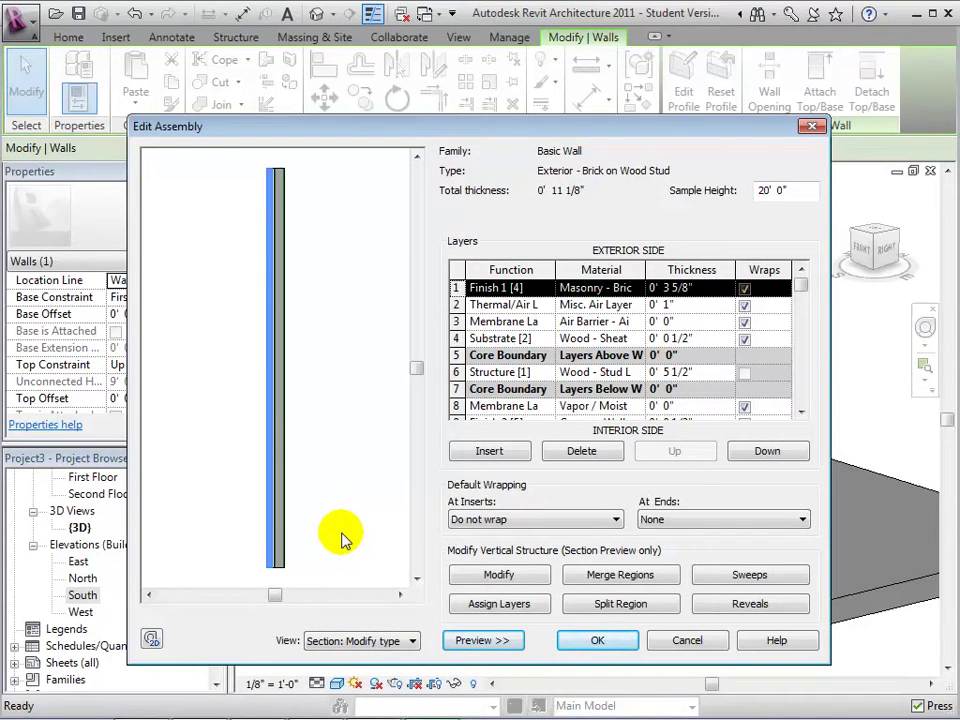
Step: Add an exterior wall sweep with the Base 1 : 7 1/4" x 5/8" profile and masonry material, 3' 0" from the base, and apply it to the wall type
click(743, 575)
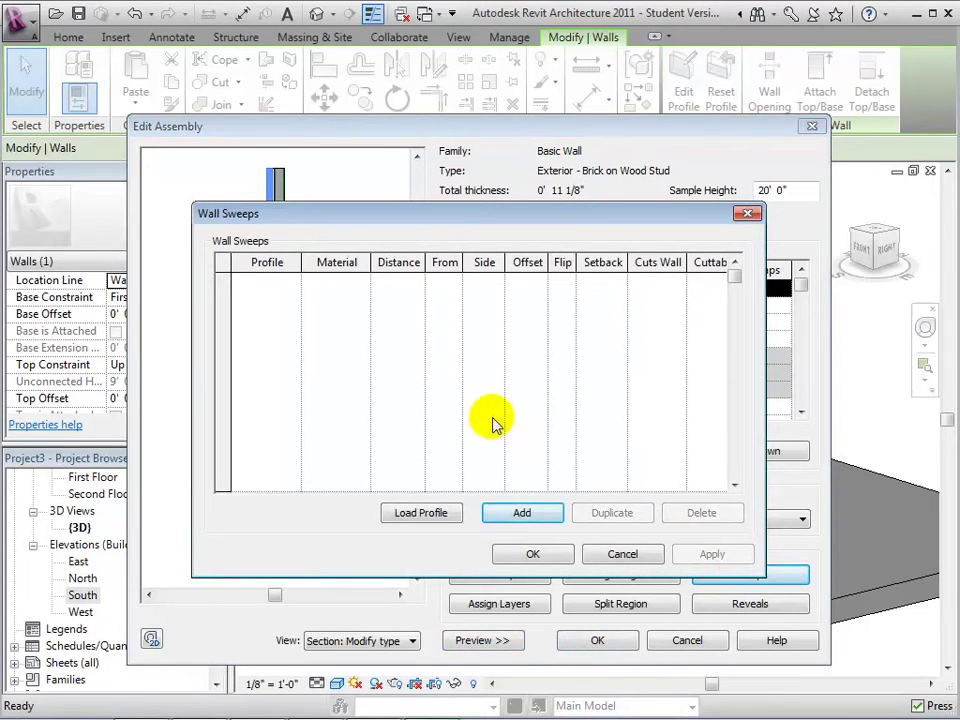
click(520, 512)
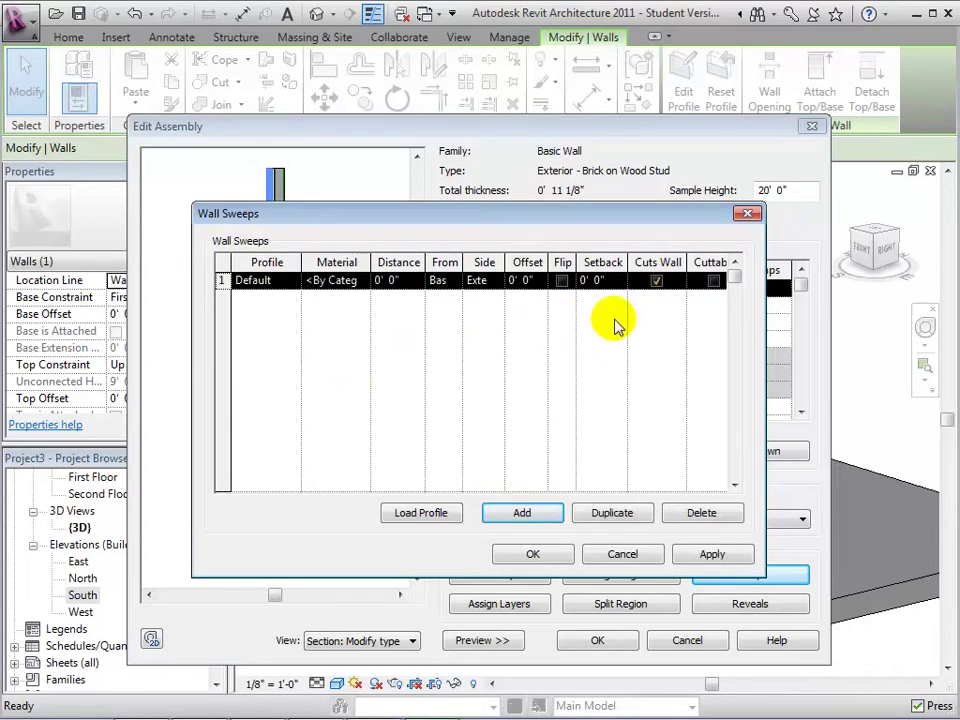
click(290, 281)
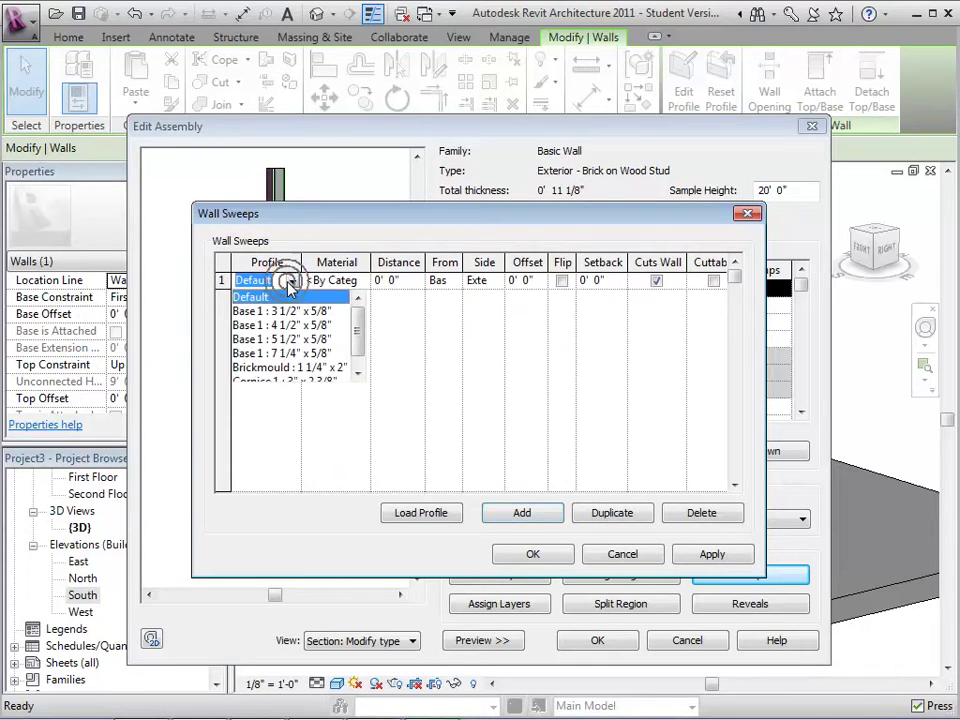
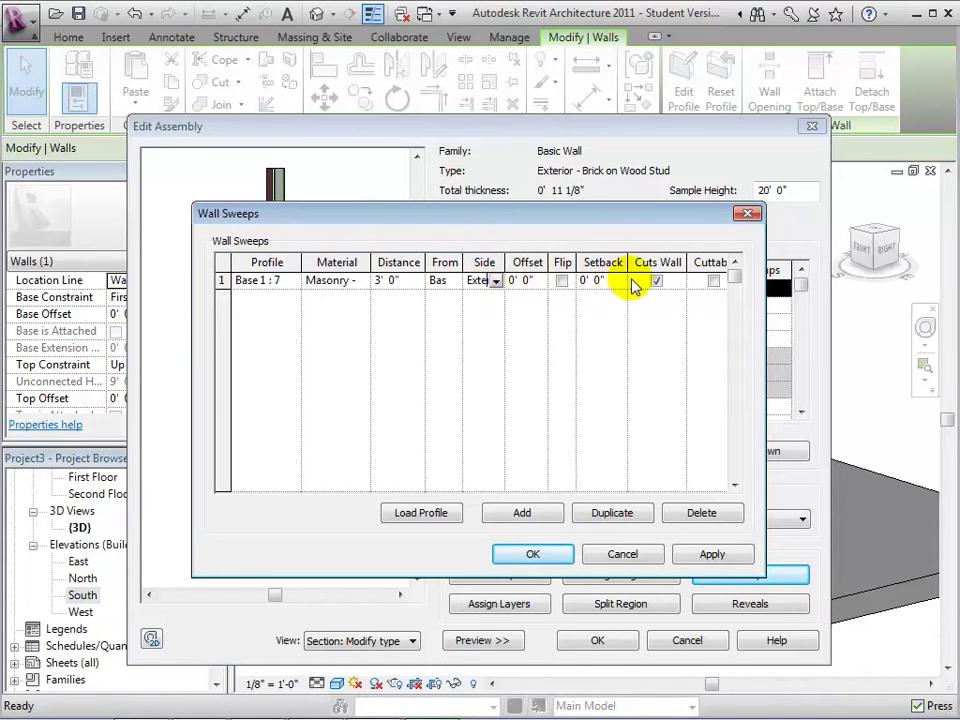
click(528, 556)
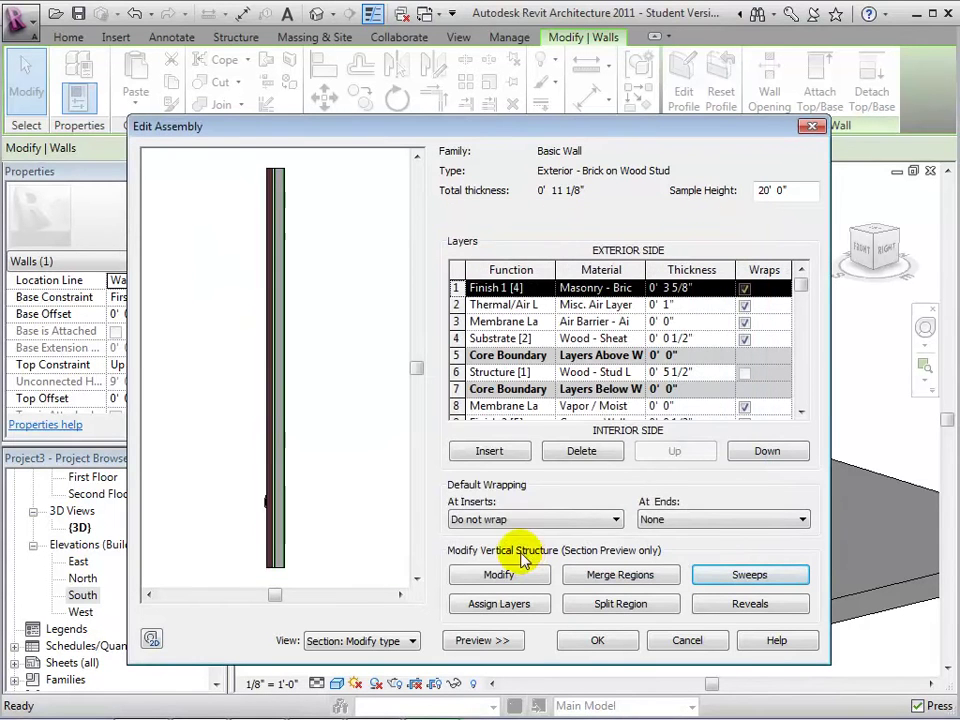
scroll(260, 516, up, 4)
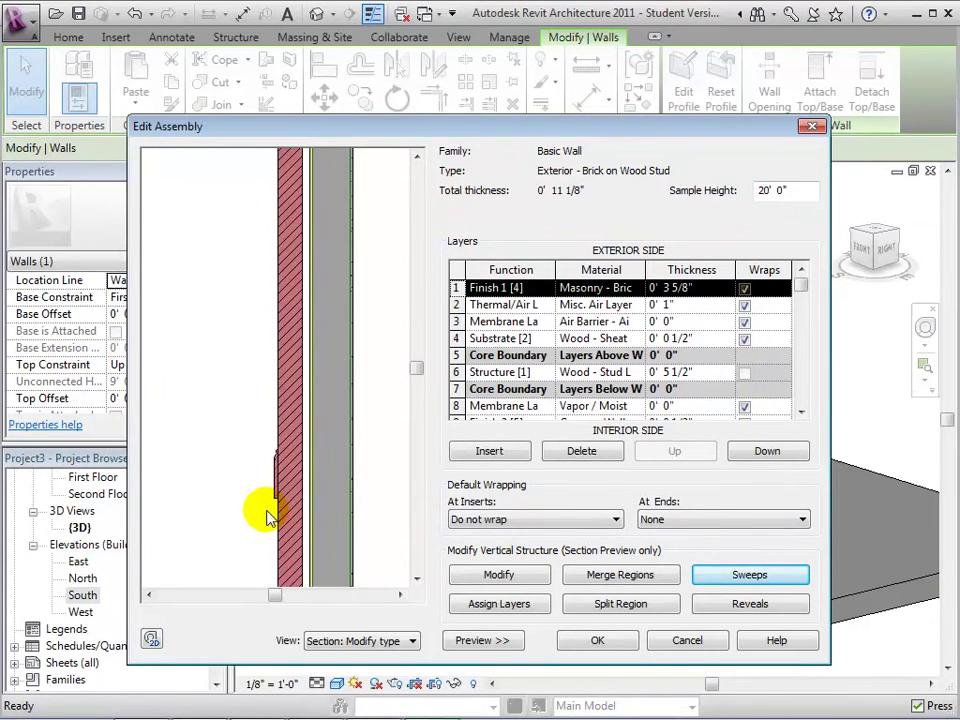
scroll(268, 517, up, 1)
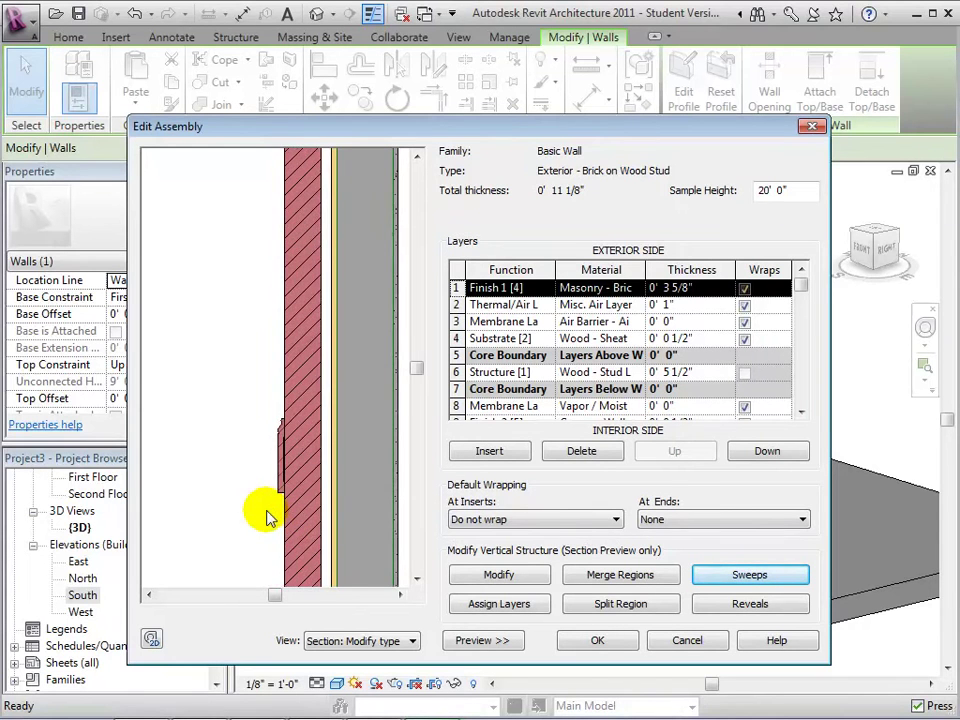
click(594, 642)
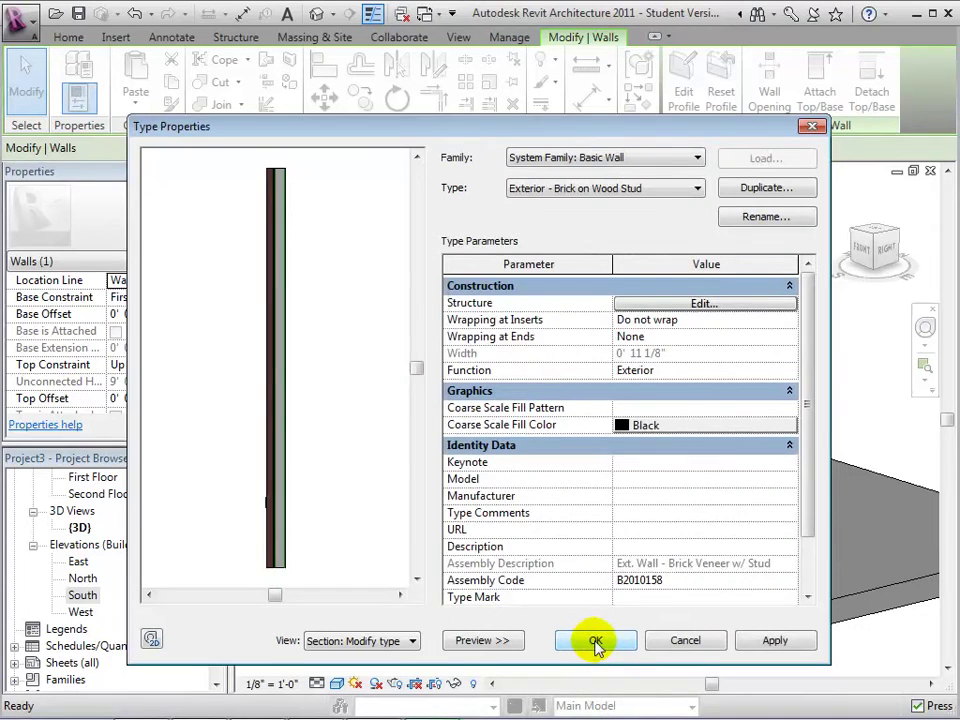
click(596, 641)
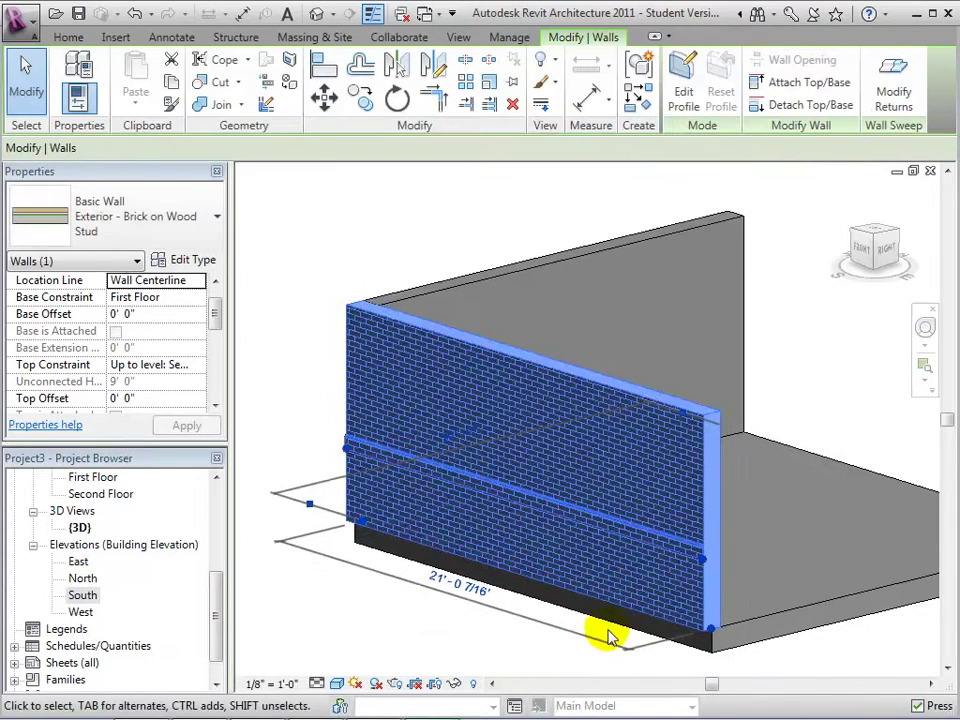
Step: Deselect the front wall and examine the sweep along its exterior face and at its end in the 3D view
scroll(710, 560, up, 3)
key(Escape)
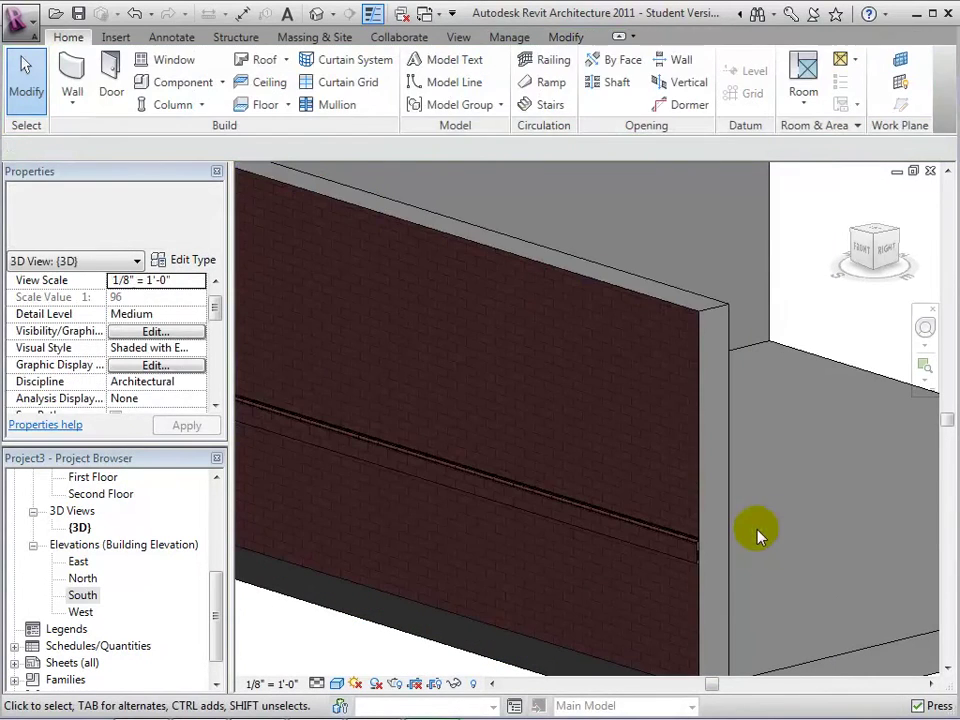
scroll(735, 562, up, 4)
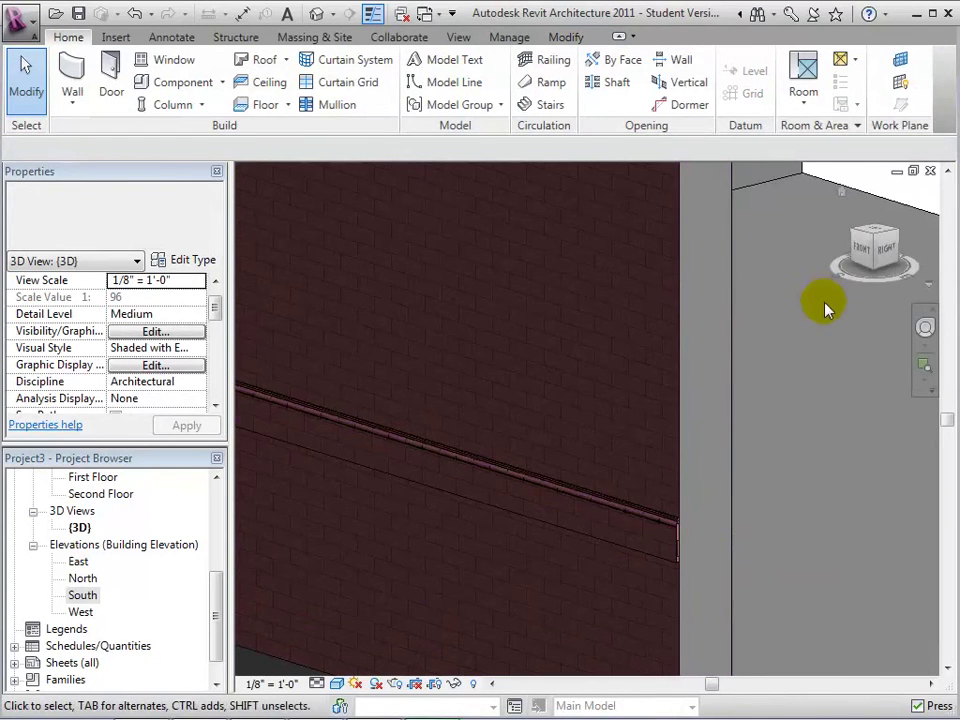
click(870, 247)
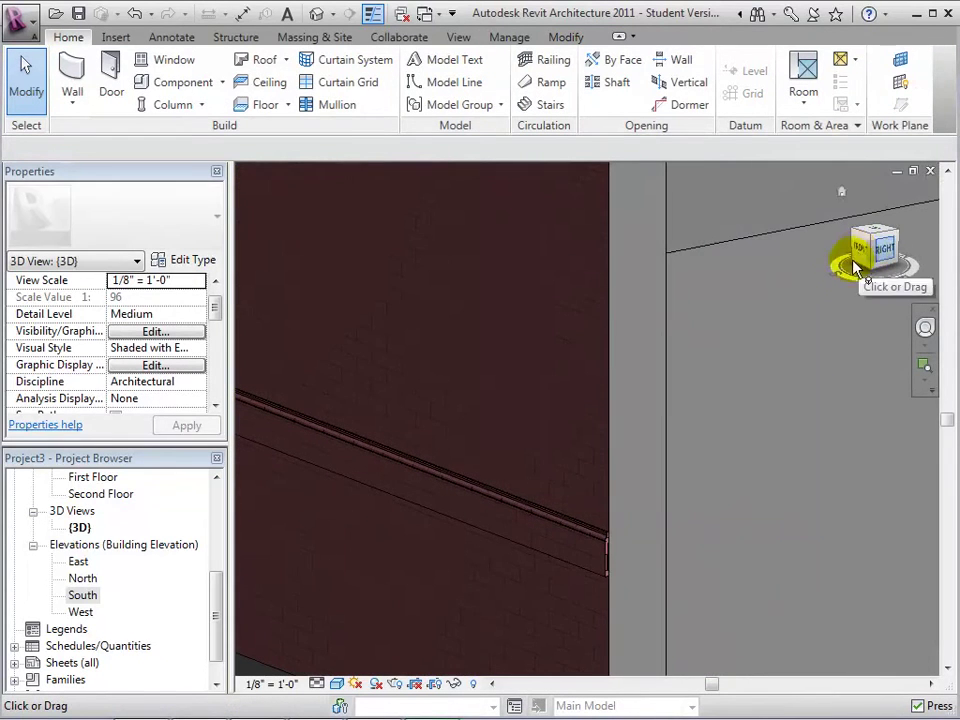
scroll(735, 485, down, 3)
scroll(729, 484, down, 2)
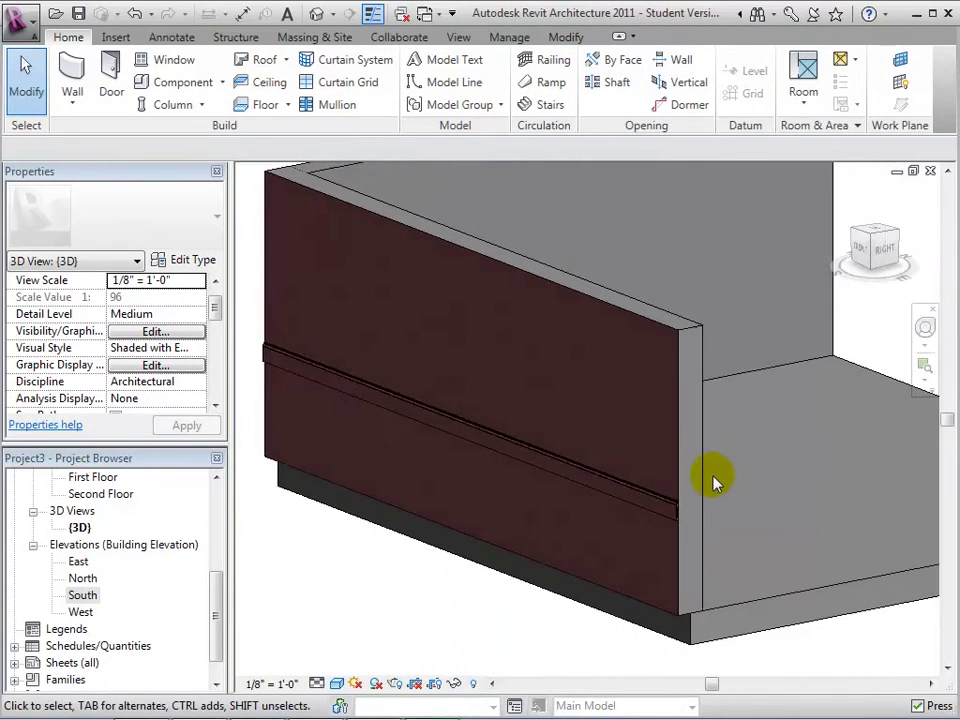
Step: Add a second wall sweep with the Base 1 : 3 1/2" x 5/8" profile to the front wall type's structure
click(694, 482)
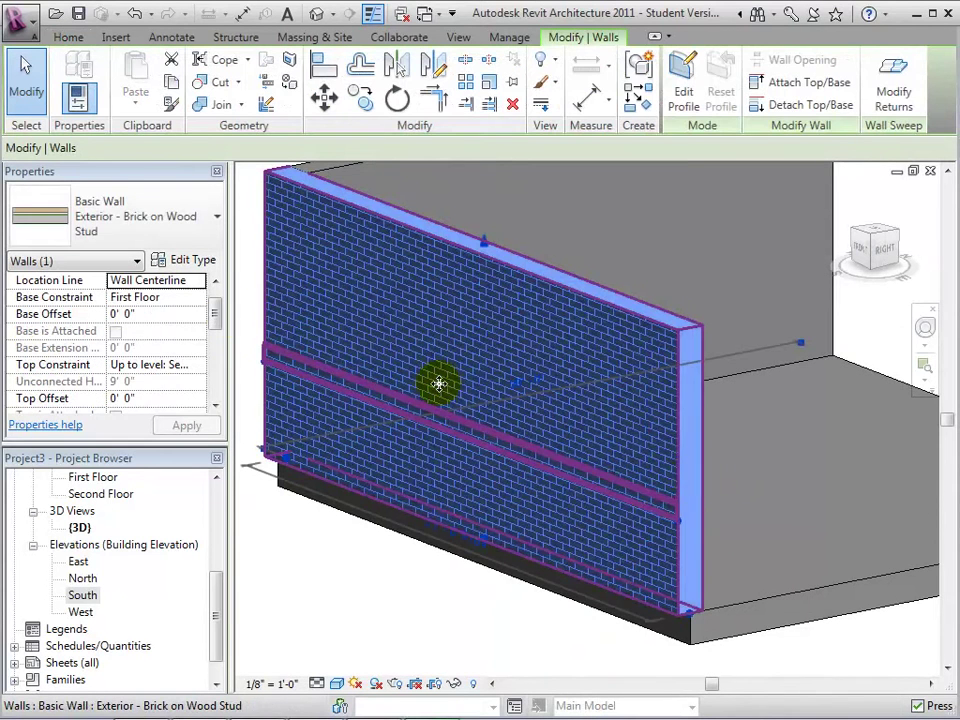
click(185, 259)
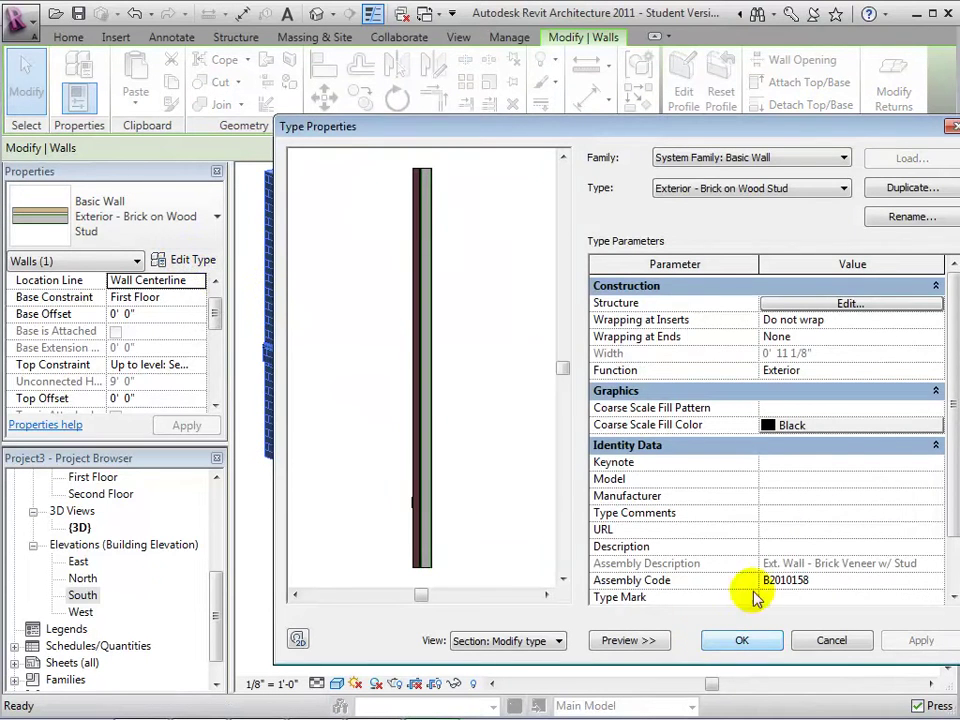
click(838, 303)
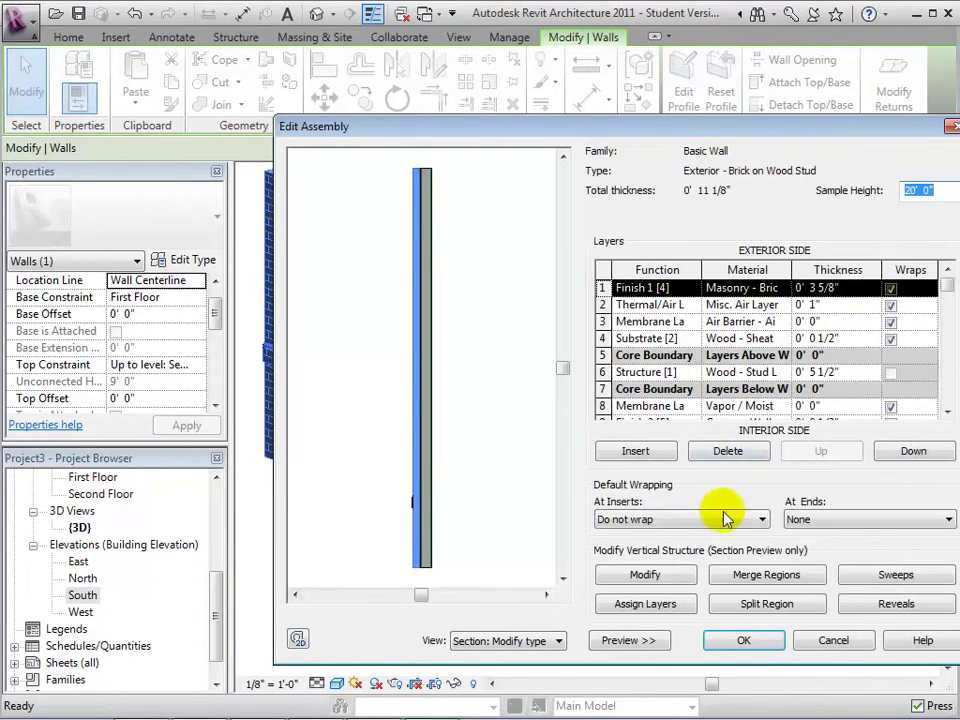
click(880, 574)
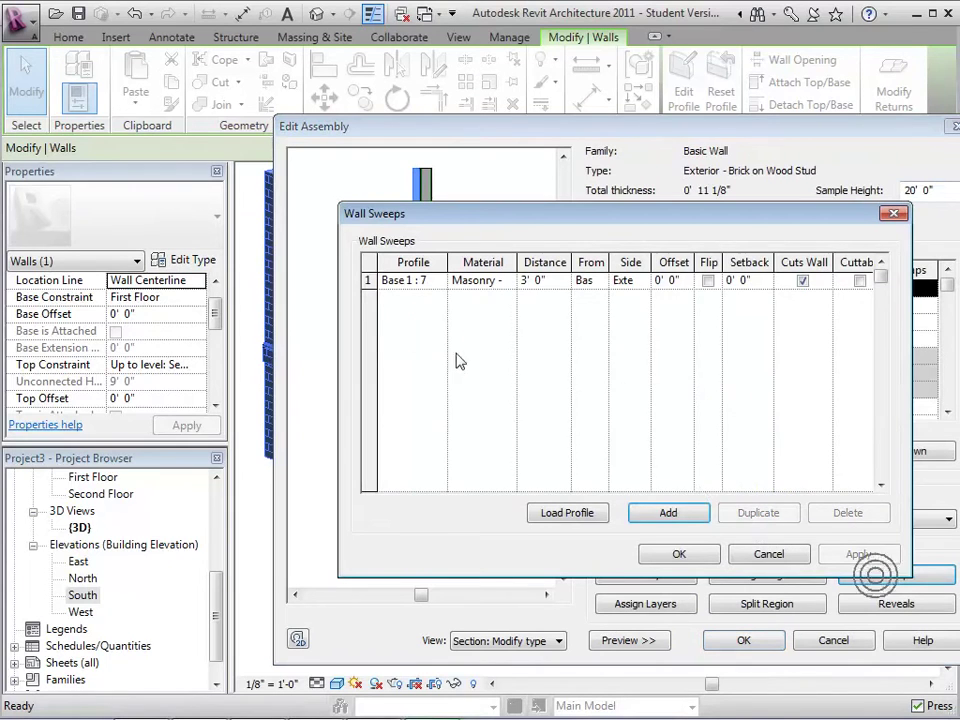
click(668, 512)
click(441, 299)
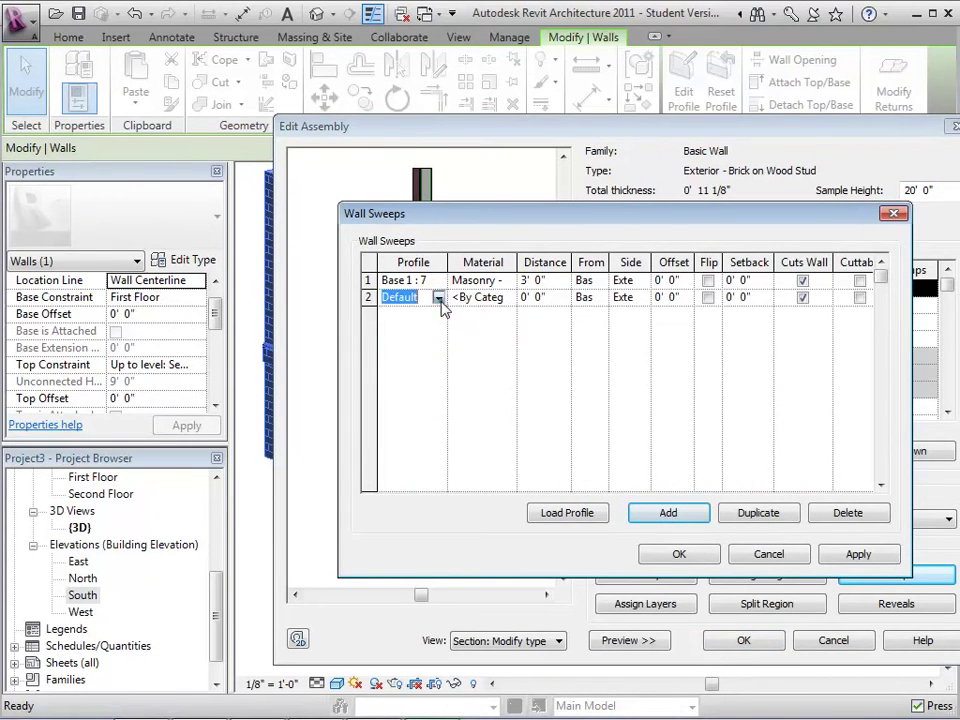
click(438, 298)
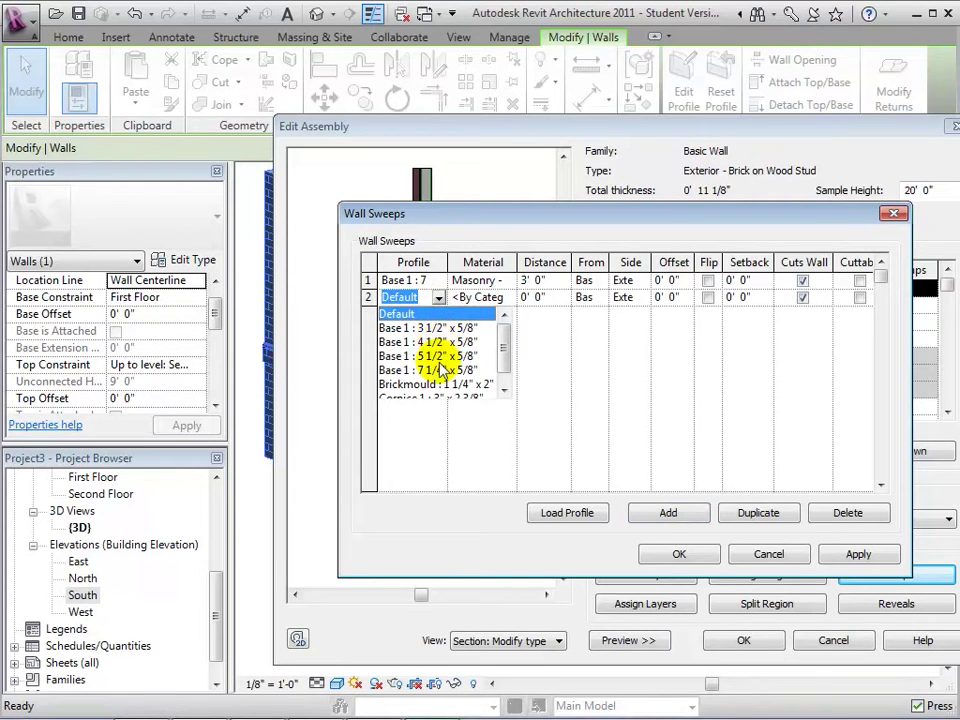
click(437, 327)
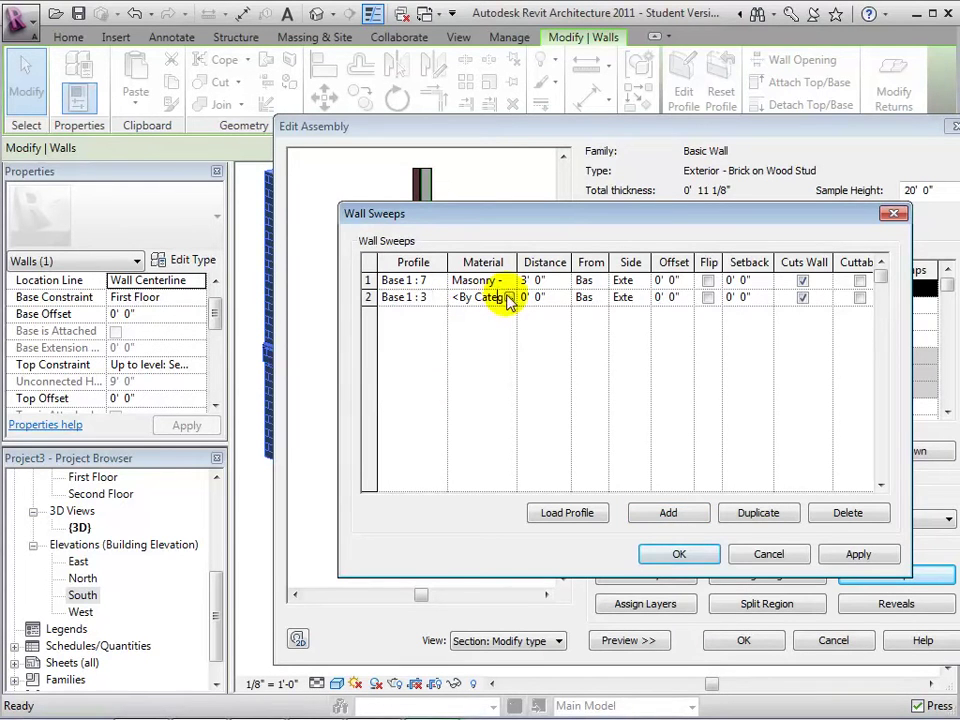
Step: Give the second sweep Masonry - Brick material and a distance of 6' 0" from the base, and apply it to the wall type
click(505, 297)
click(510, 297)
click(315, 528)
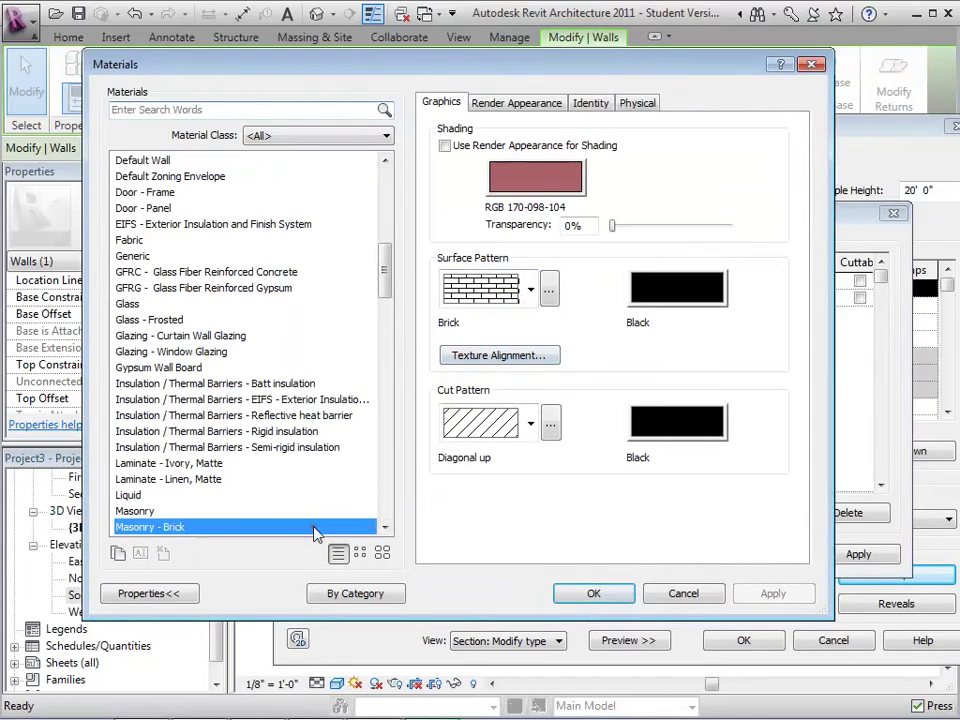
click(587, 590)
click(557, 298)
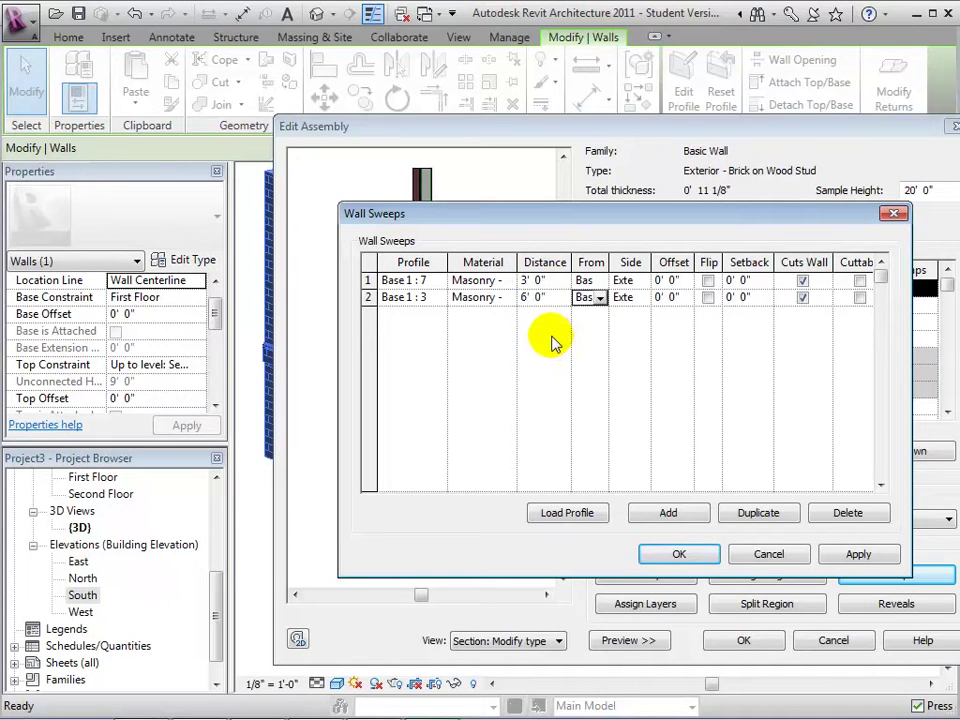
click(699, 556)
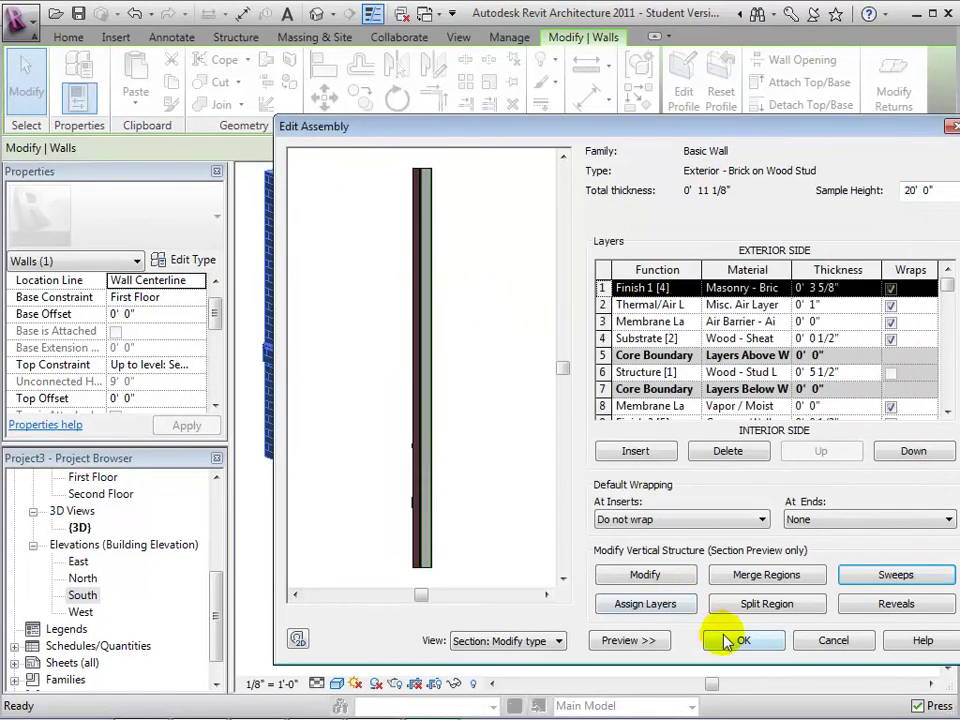
click(727, 641)
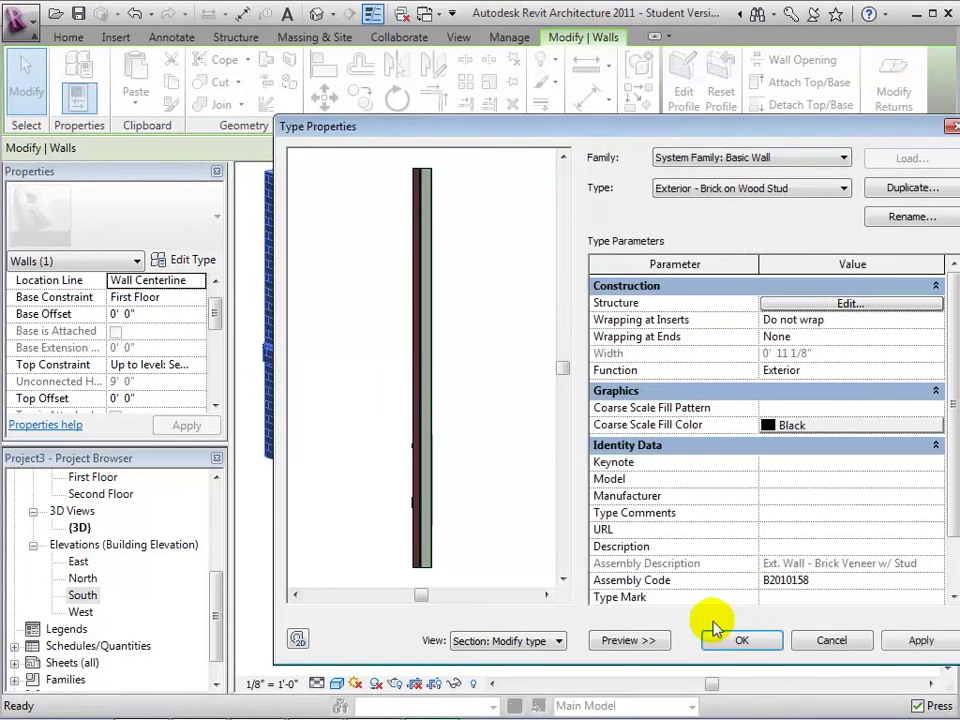
click(716, 640)
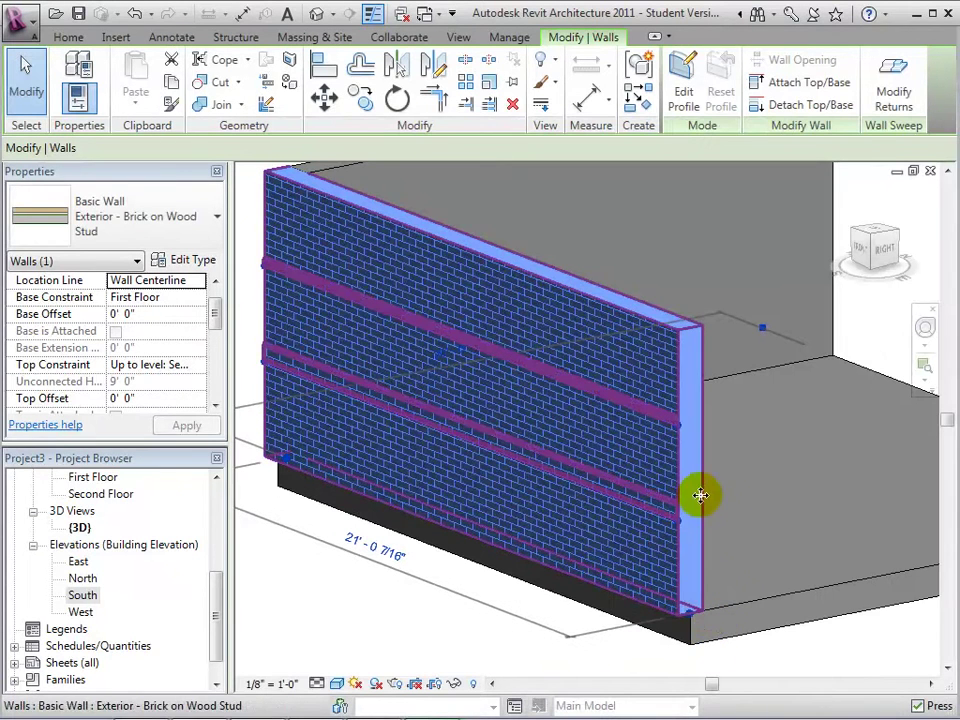
click(867, 323)
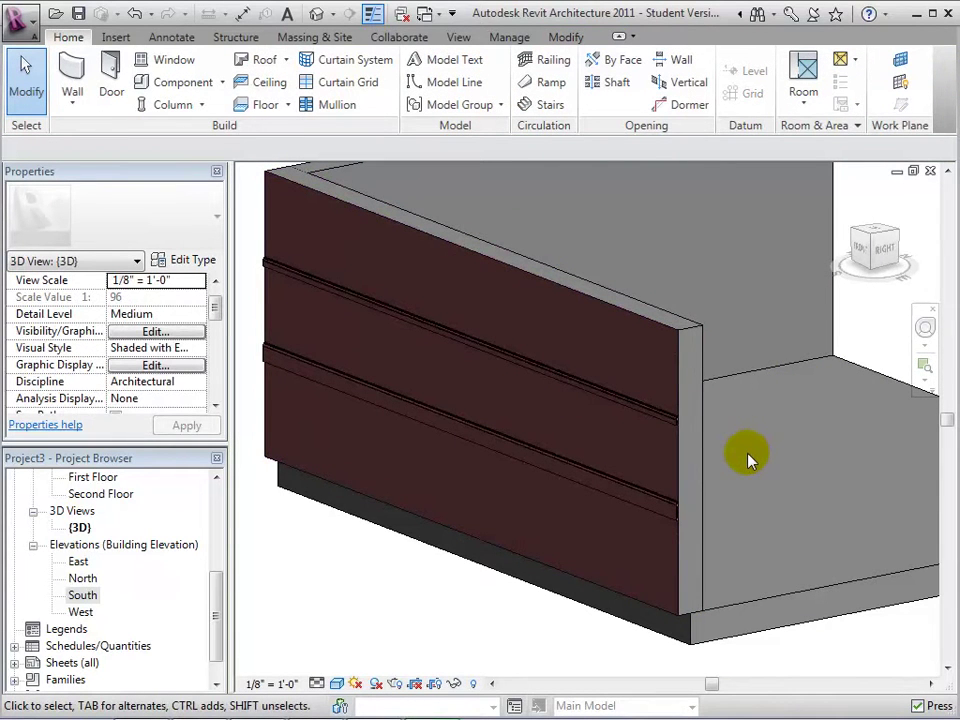
Step: Add a reveal with the Base 1 : 7 1/4" x 5/8" profile to the front wall type's structure
click(679, 354)
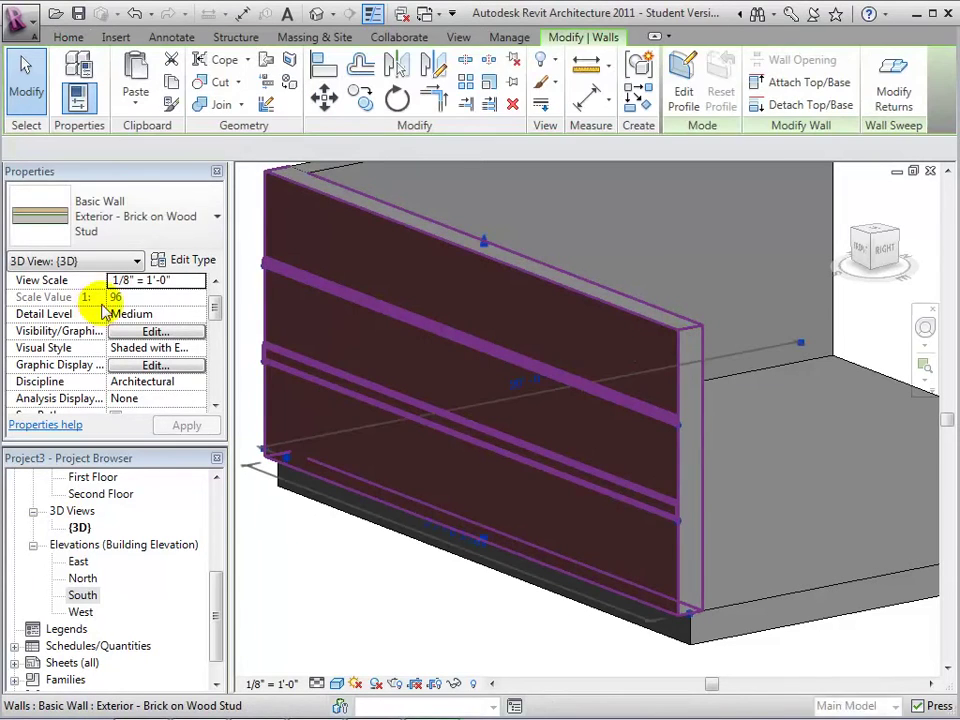
click(186, 260)
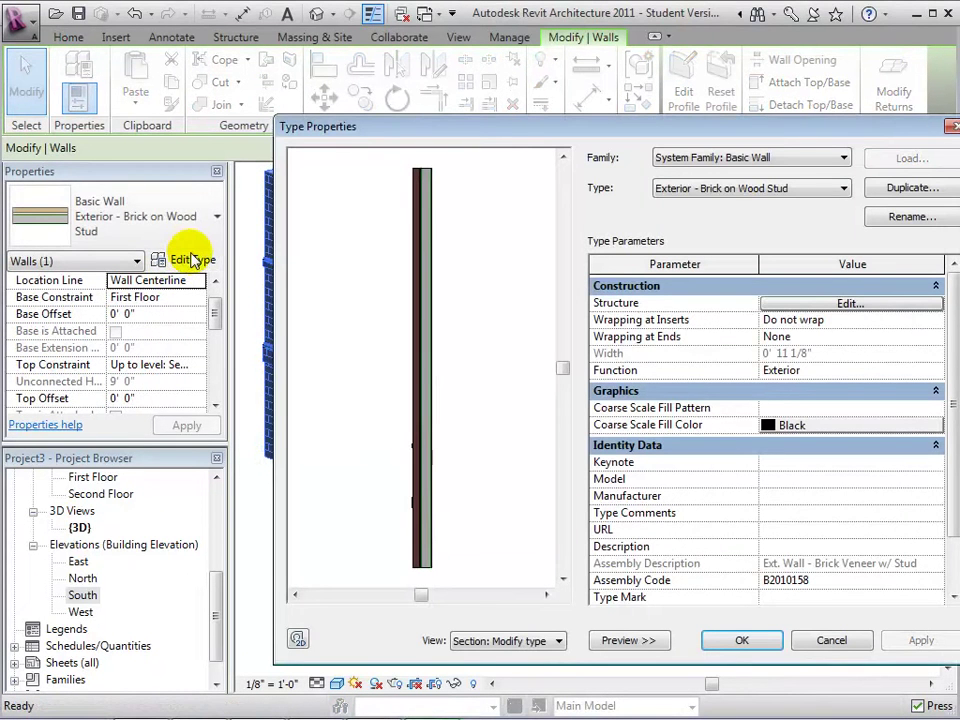
click(795, 303)
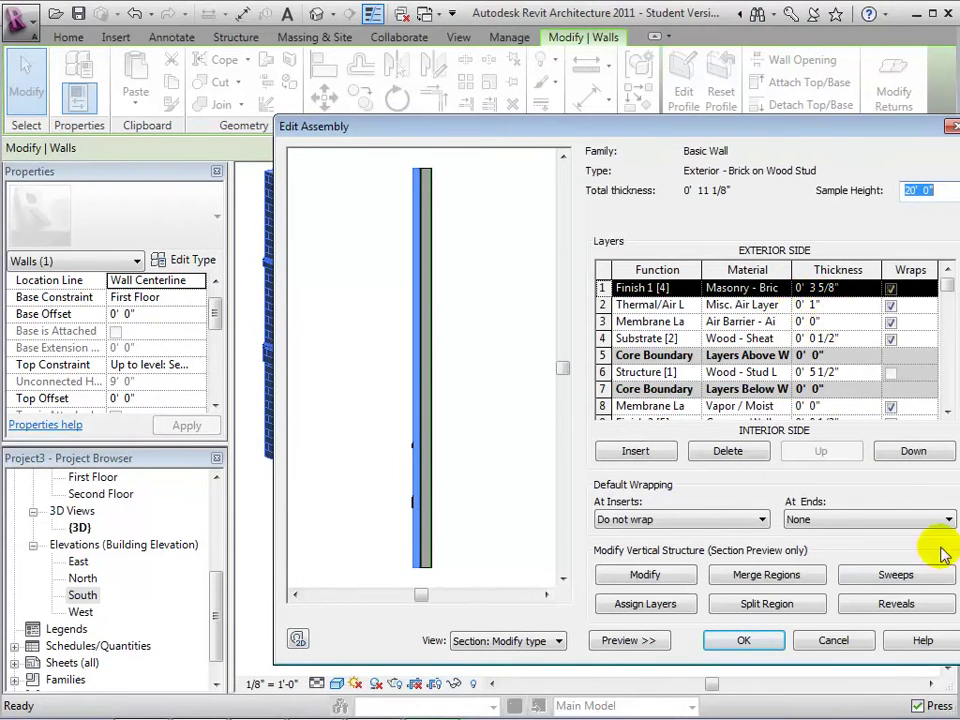
click(905, 604)
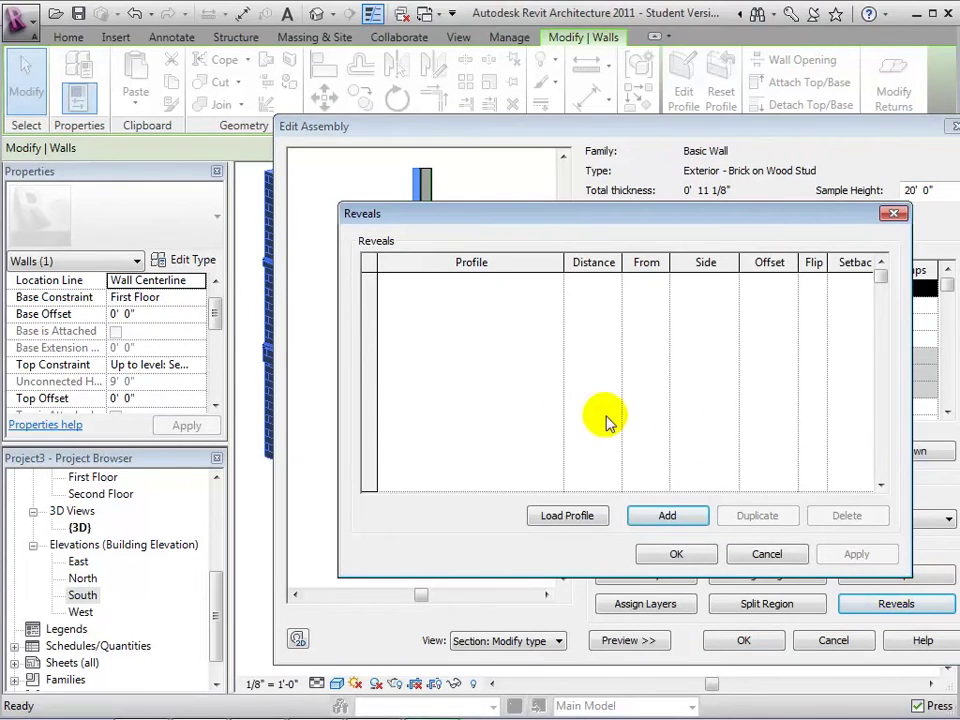
click(652, 516)
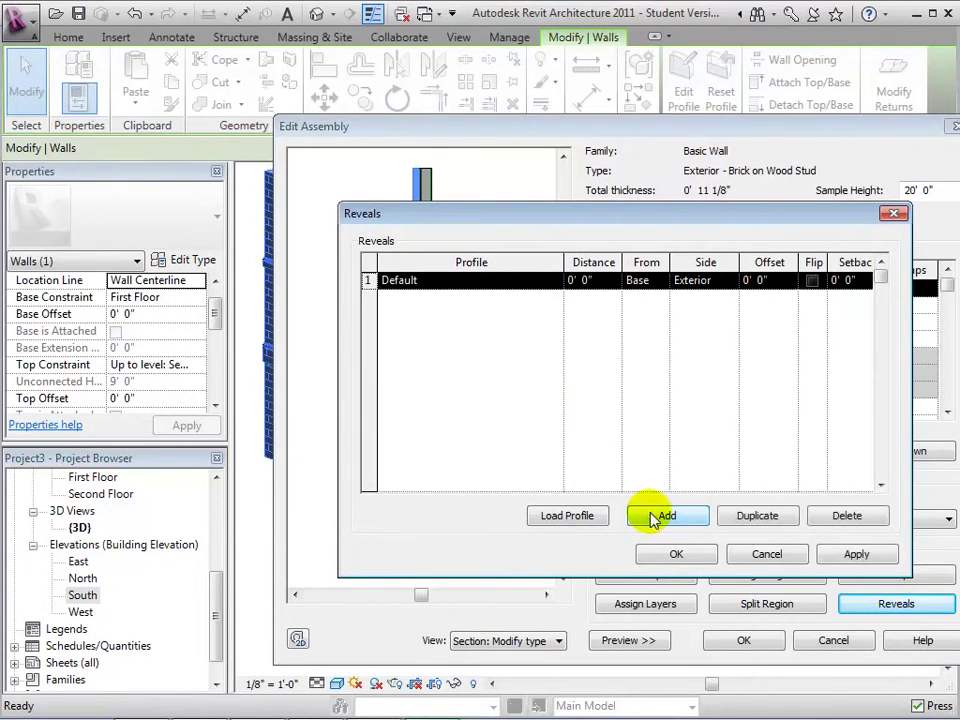
click(553, 282)
click(553, 283)
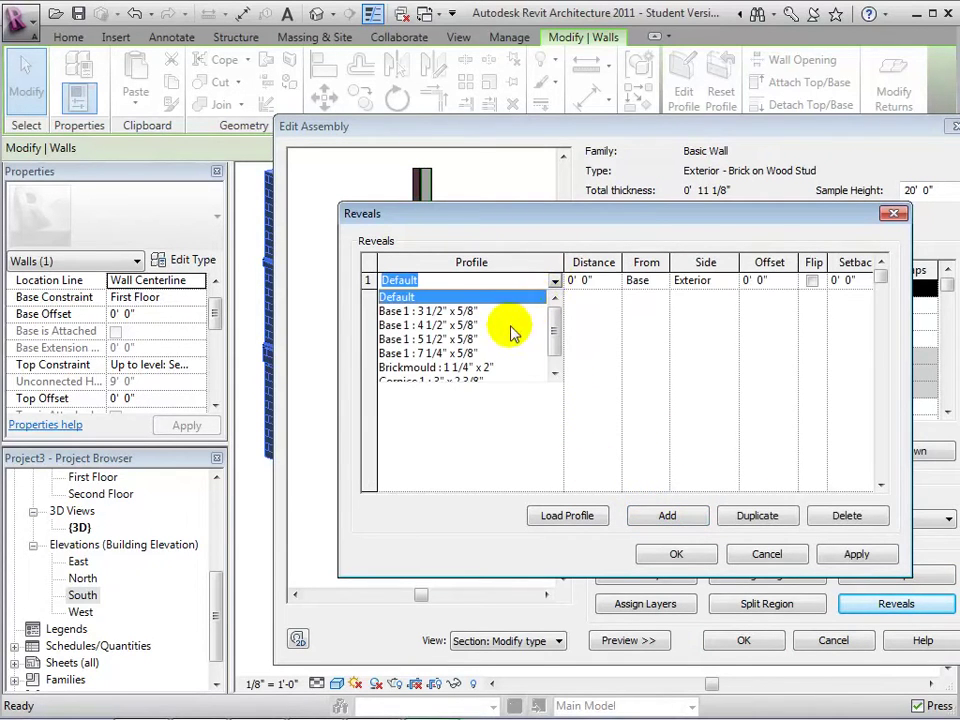
click(452, 353)
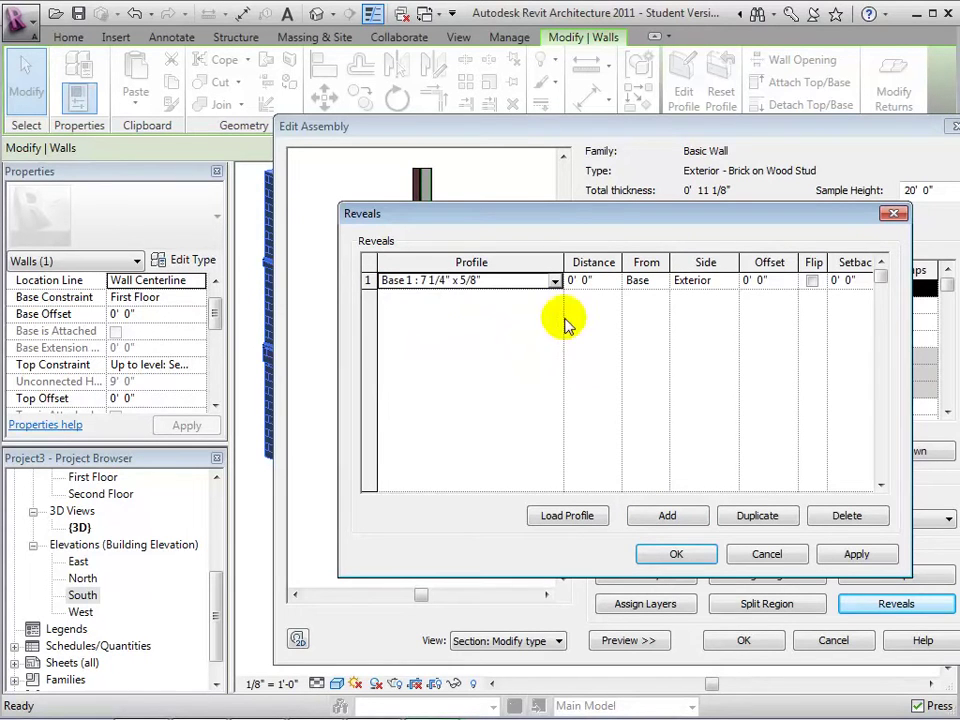
Step: Set the exterior reveal's distance to 4' 6" from the base and apply it to the front wall's type
click(600, 284)
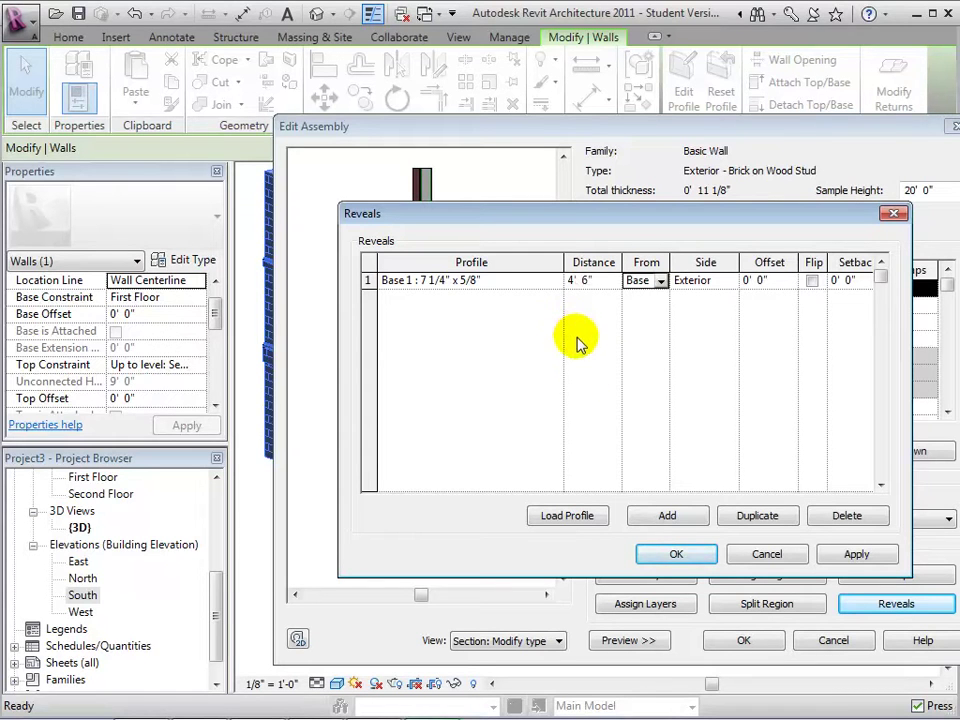
click(677, 554)
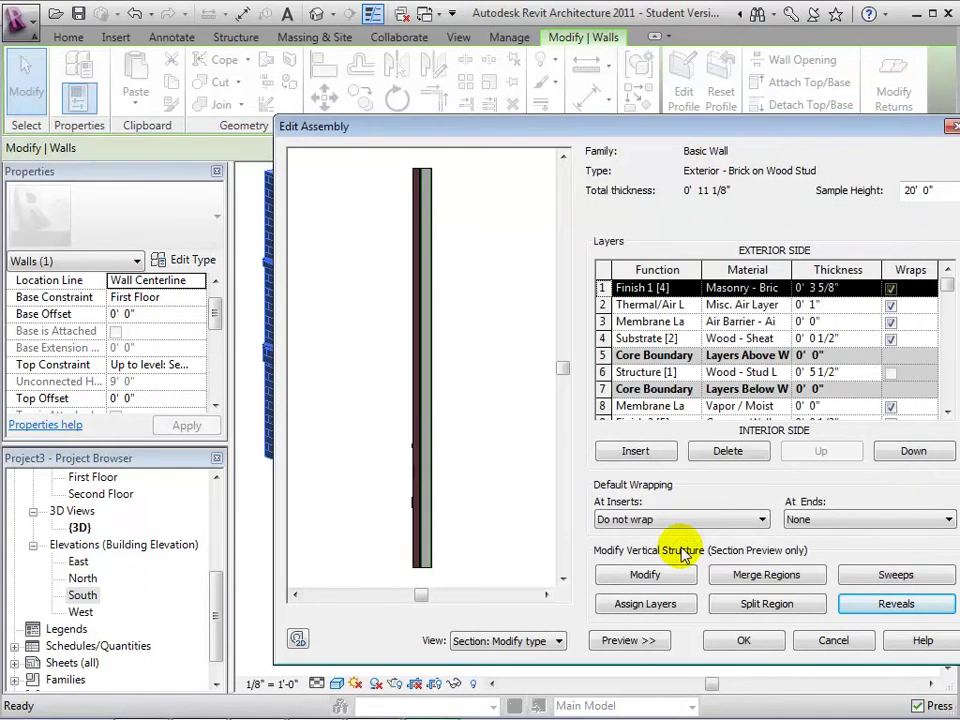
click(748, 638)
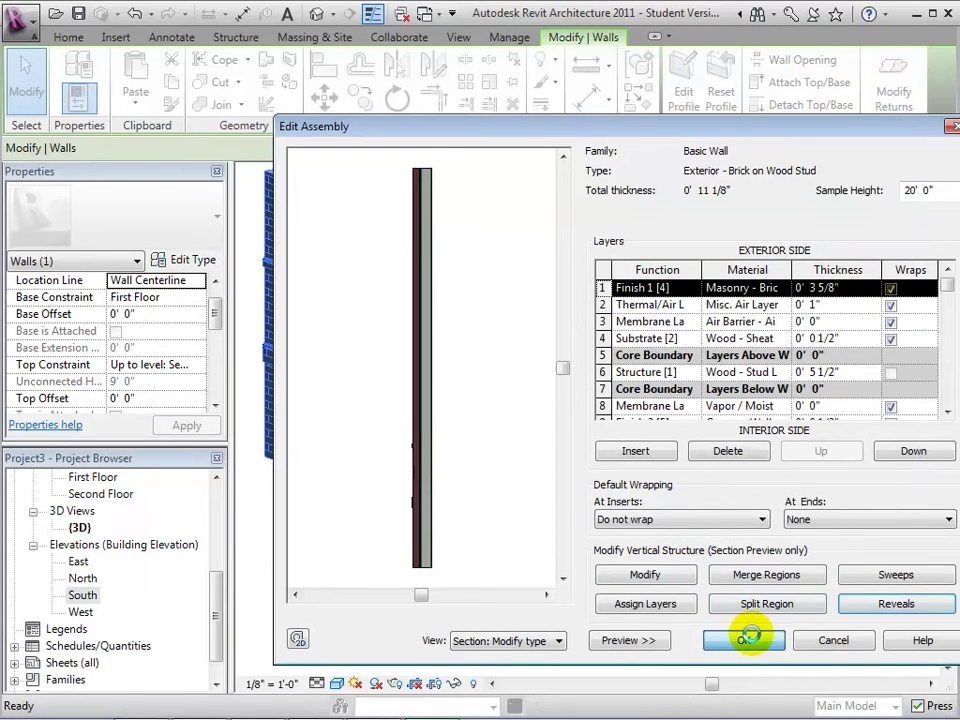
click(752, 637)
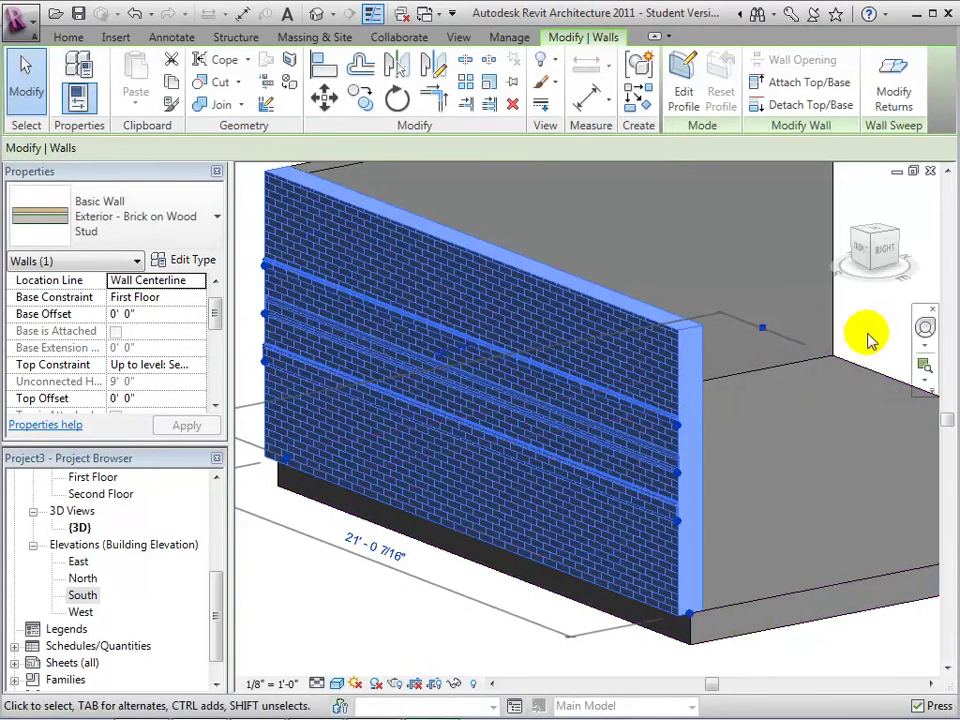
Step: Deselect the front wall and examine the reveal between the two sweeps at the wall's end in the 3D view
key(Escape)
scroll(686, 465, up, 3)
scroll(686, 465, up, 1)
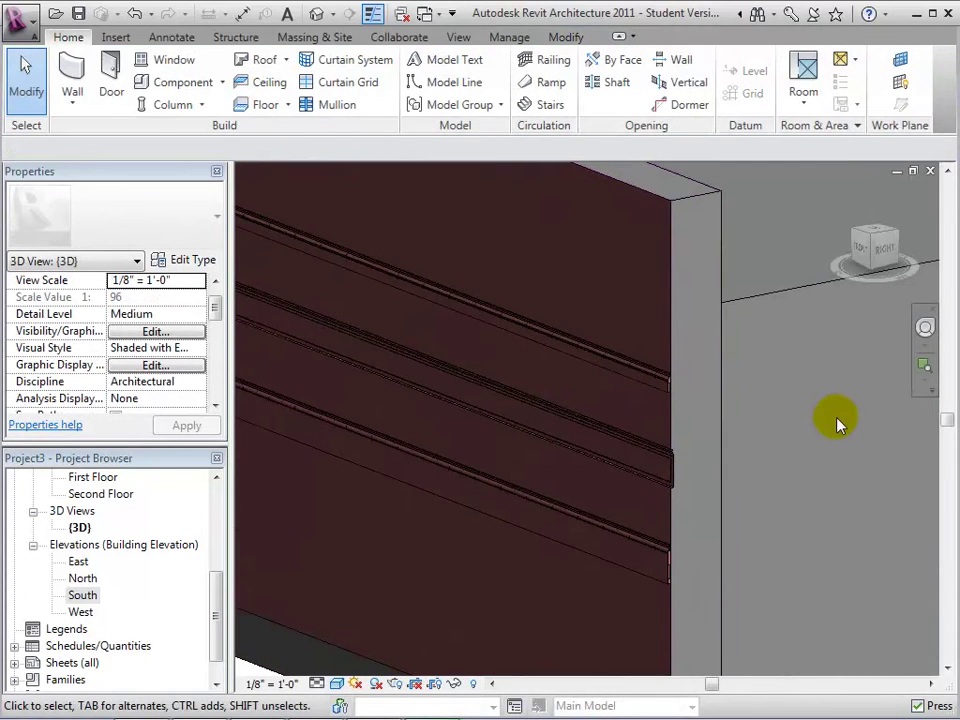
drag(878, 250, 740, 445)
scroll(740, 445, down, 2)
scroll(739, 441, up, 3)
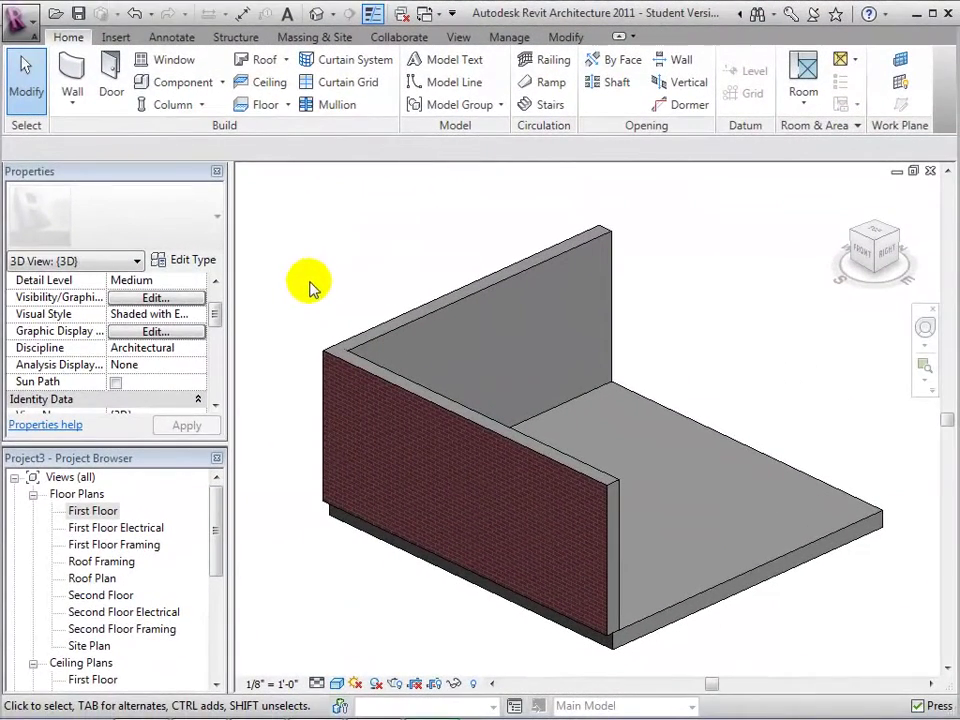
Step: In the First Floor plan, draw an Exterior Shingle Over Brick w Wood Stud stacked wall about 20' long down the slab's open right edge
double_click(88, 511)
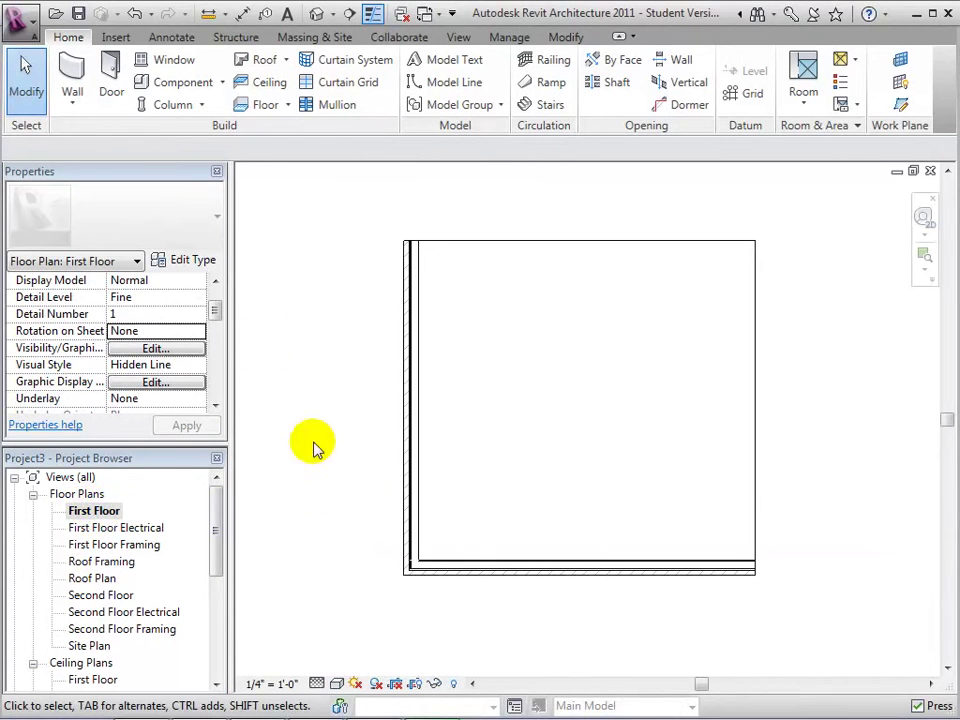
click(82, 78)
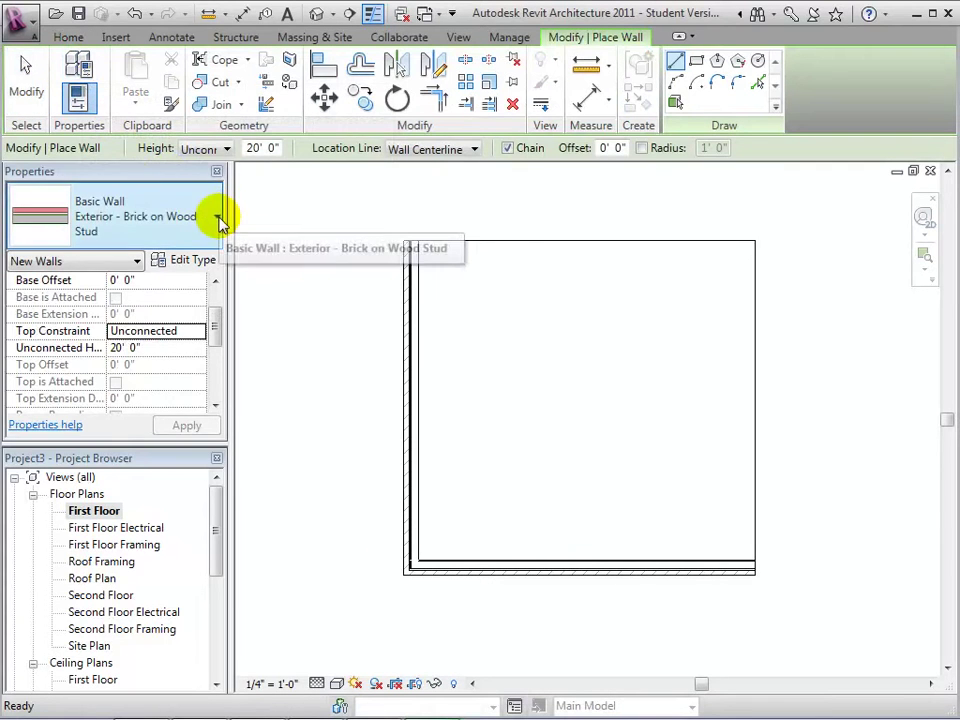
click(217, 218)
drag(338, 320, 330, 521)
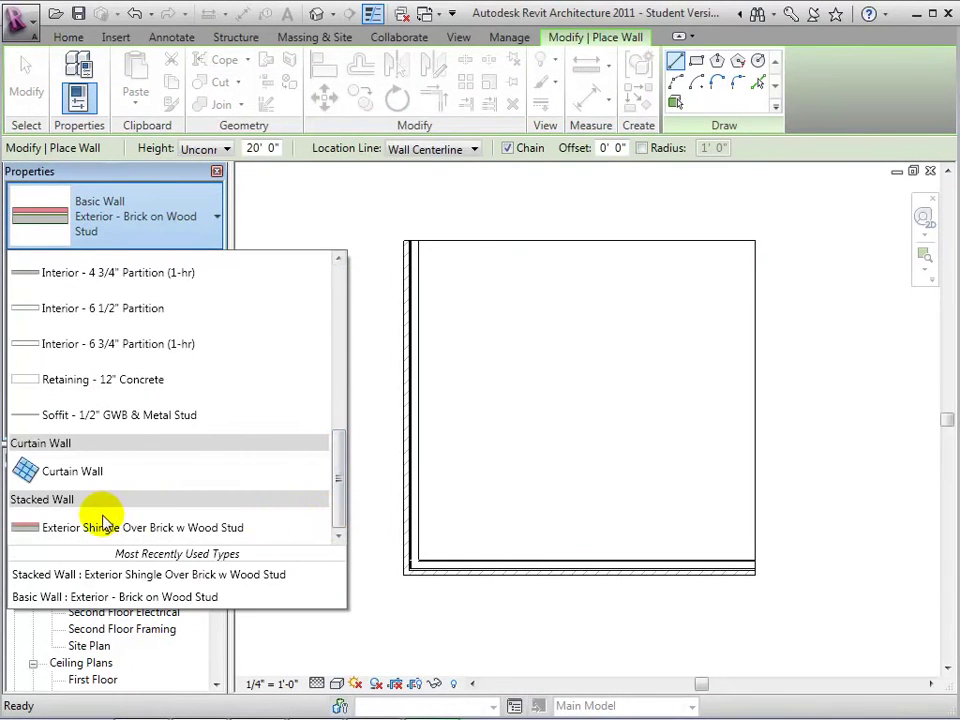
click(103, 528)
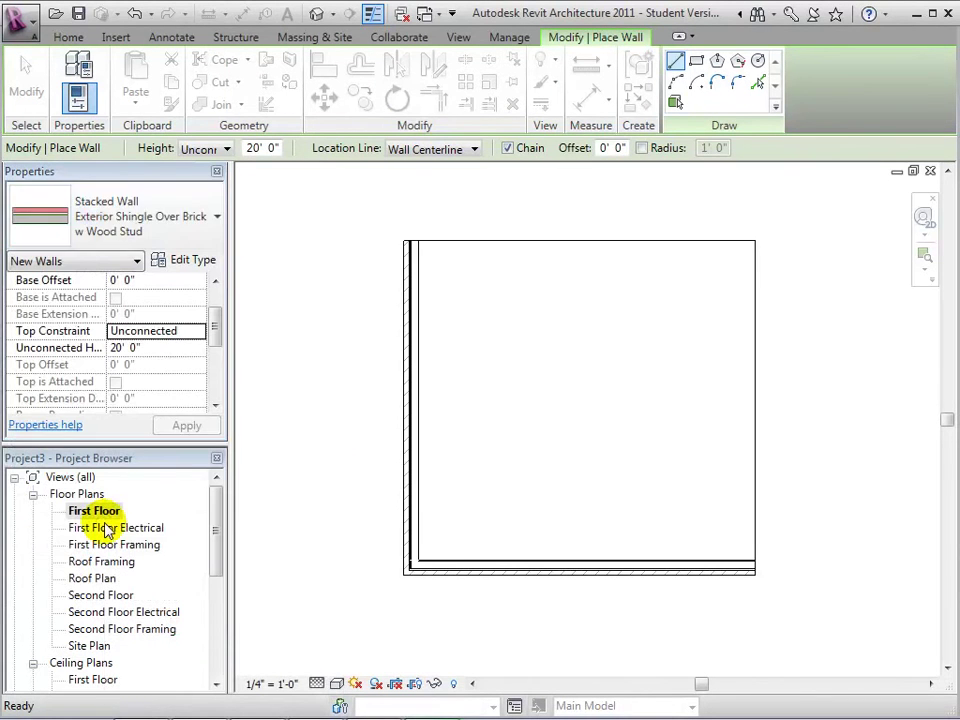
click(755, 240)
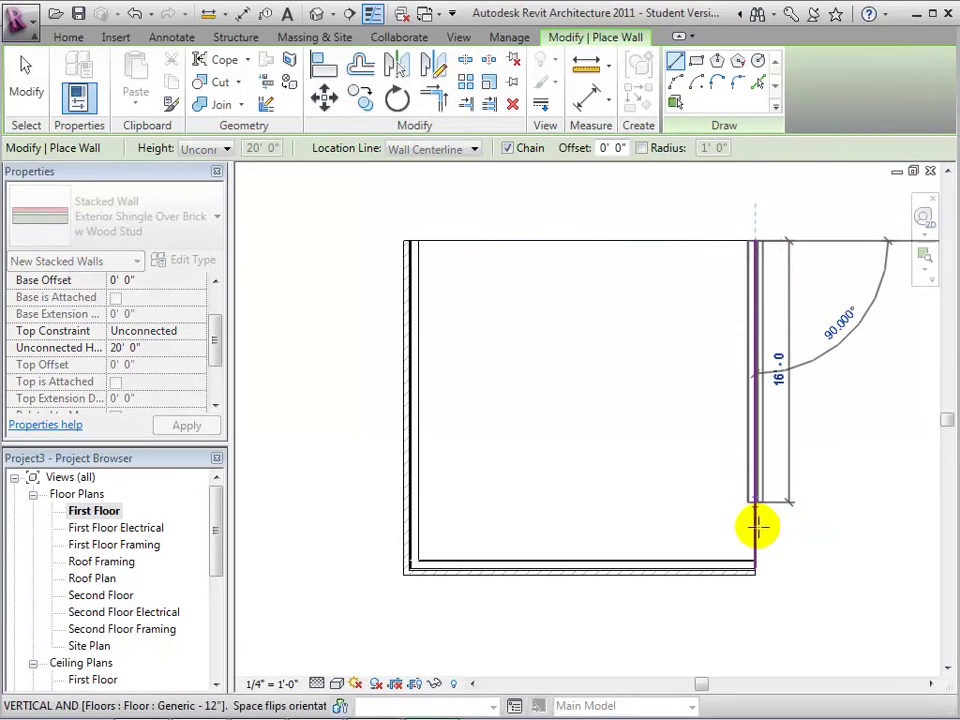
click(755, 567)
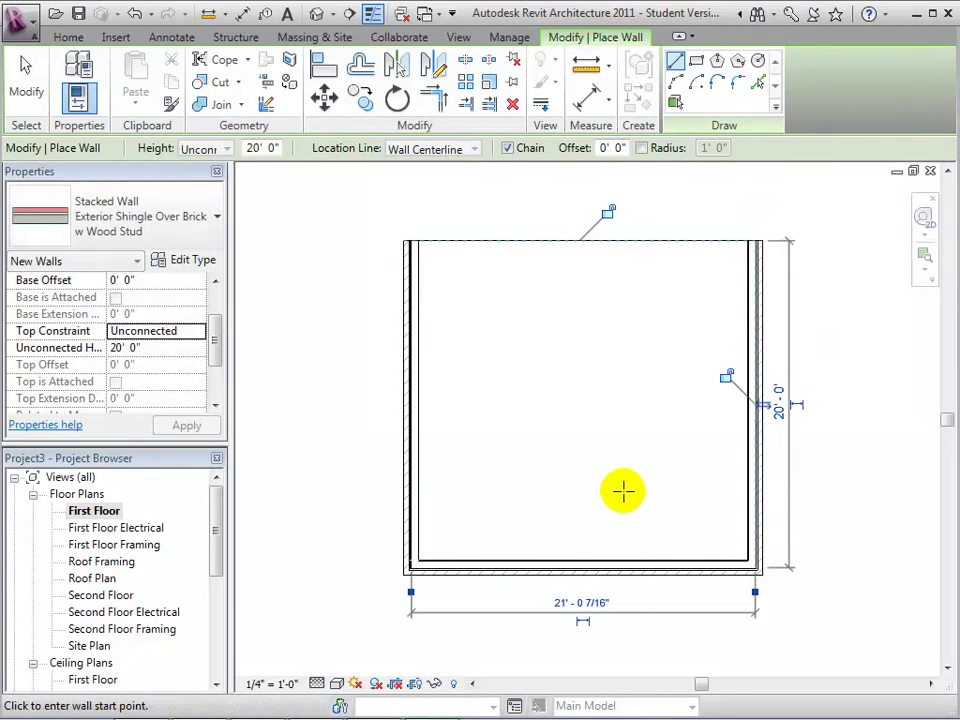
click(15, 90)
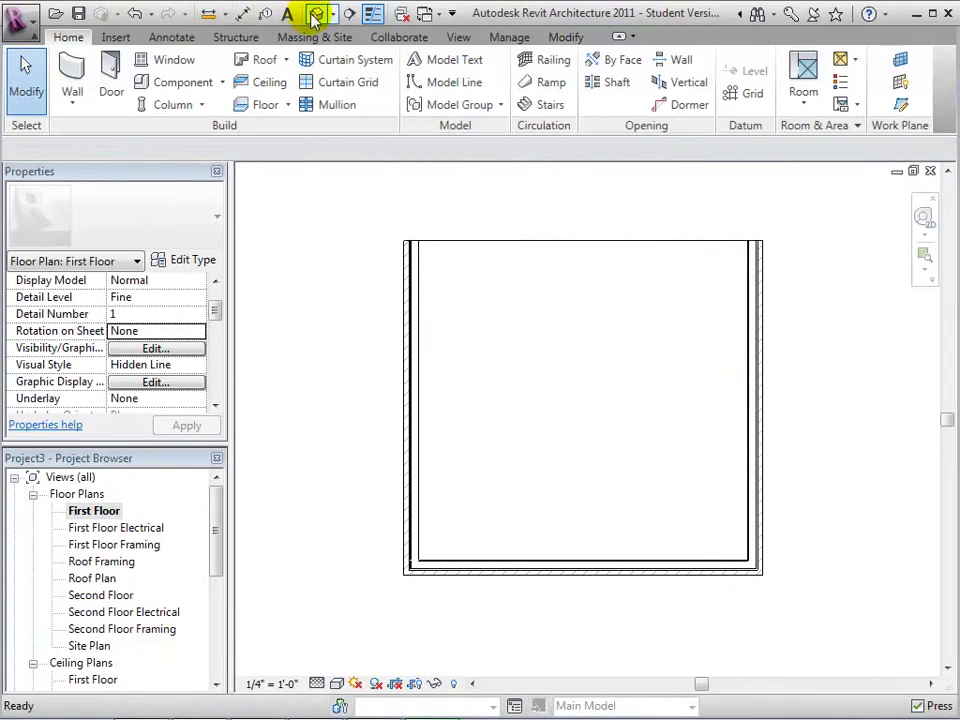
Step: In the 3D view, constrain the stacked wall's top up to the Second Floor level and deselect it
click(313, 13)
shift+middle_drag(386, 272, 762, 380)
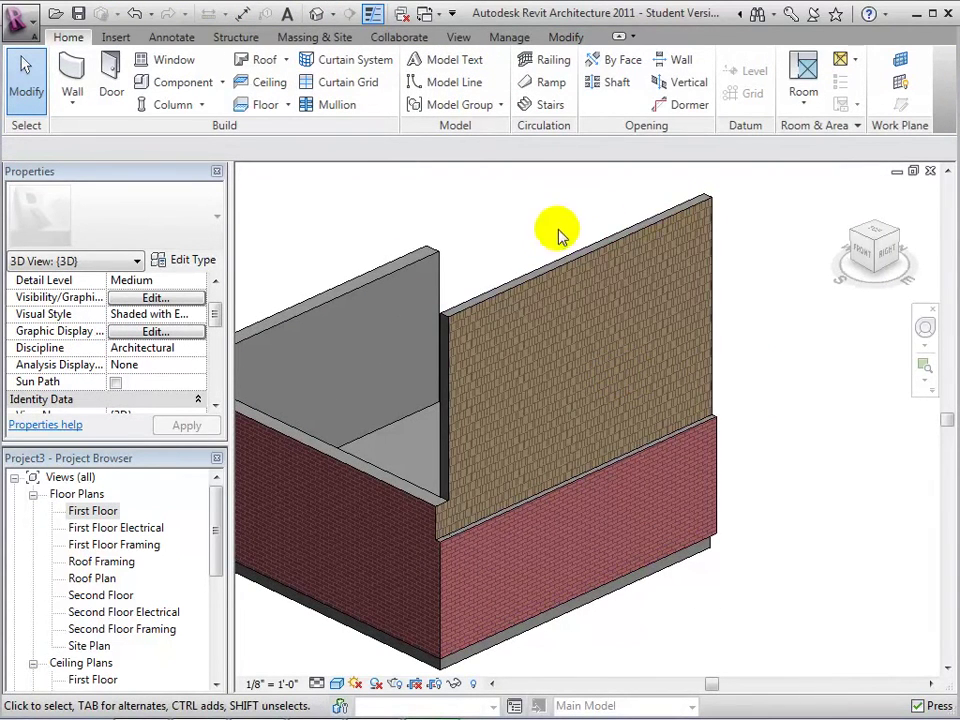
click(514, 282)
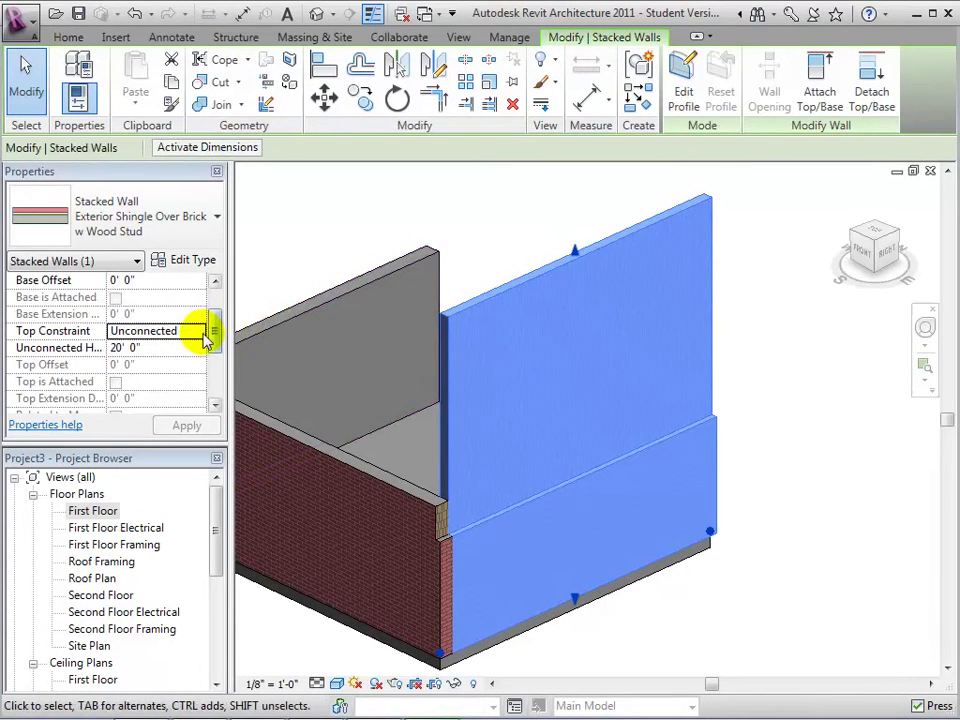
click(197, 341)
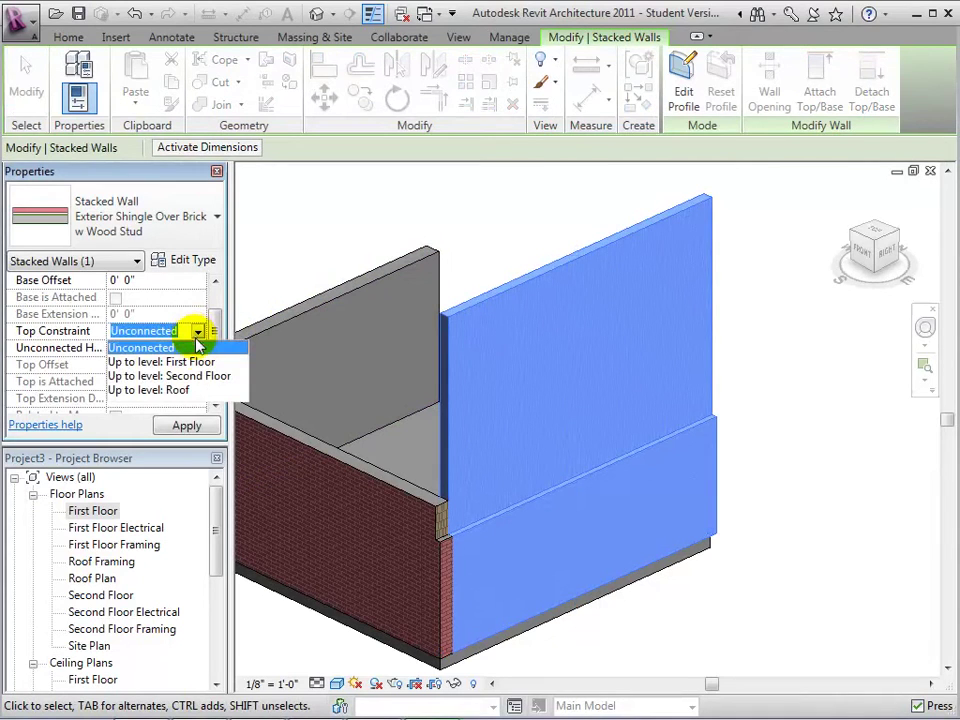
click(171, 376)
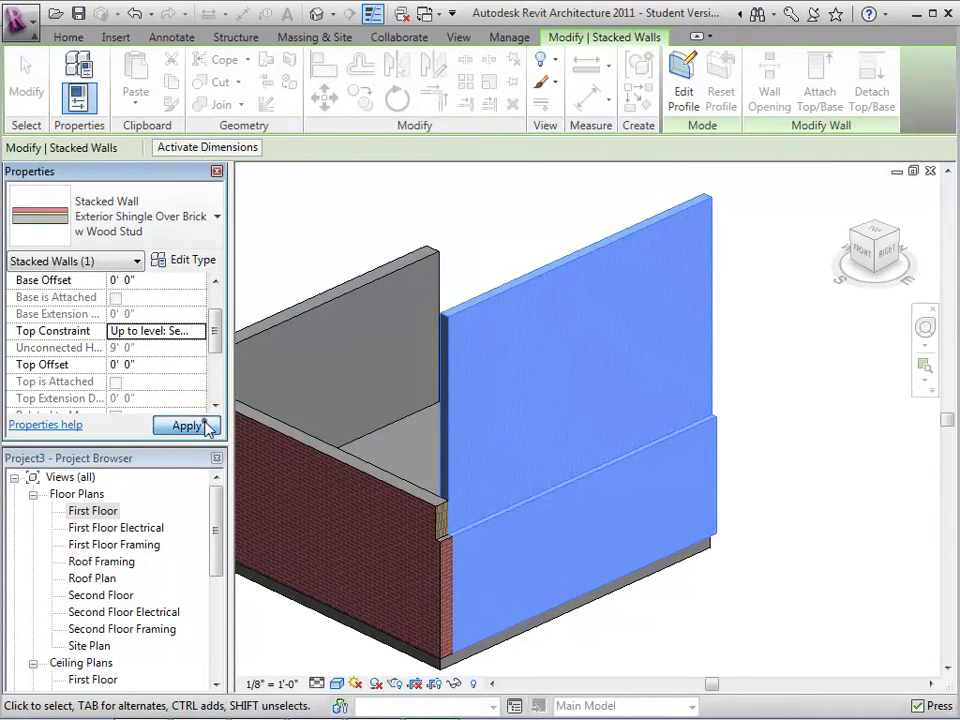
click(186, 426)
click(825, 450)
scroll(688, 633, up, 2)
middle_drag(688, 633, 701, 598)
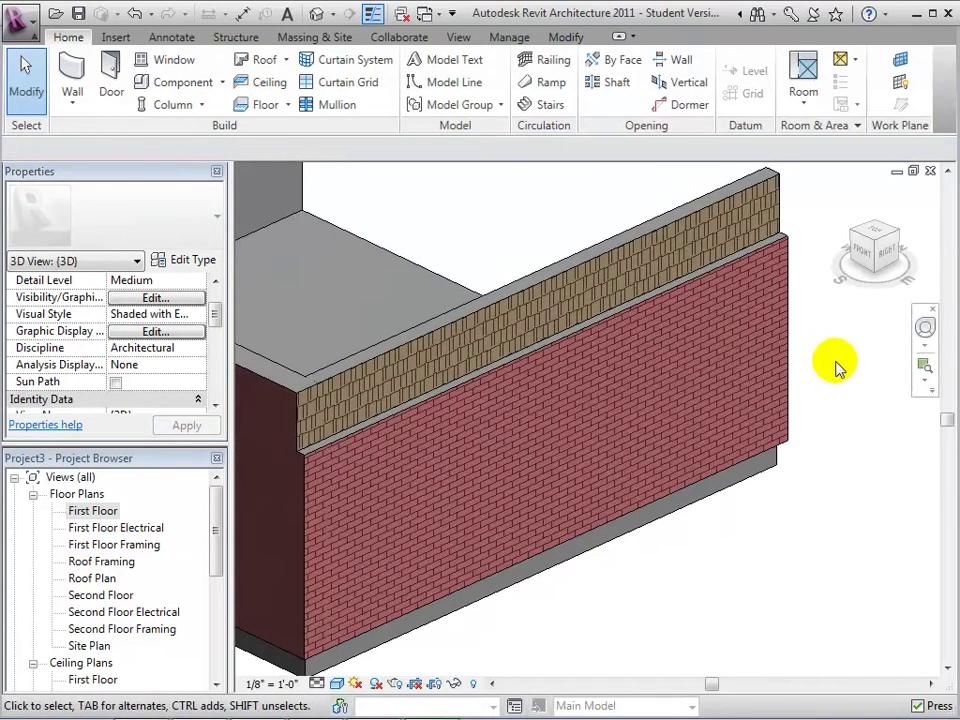
Step: Open the stacked wall type's structure for editing and show its section preview around the brick-to-shingle transition
click(784, 364)
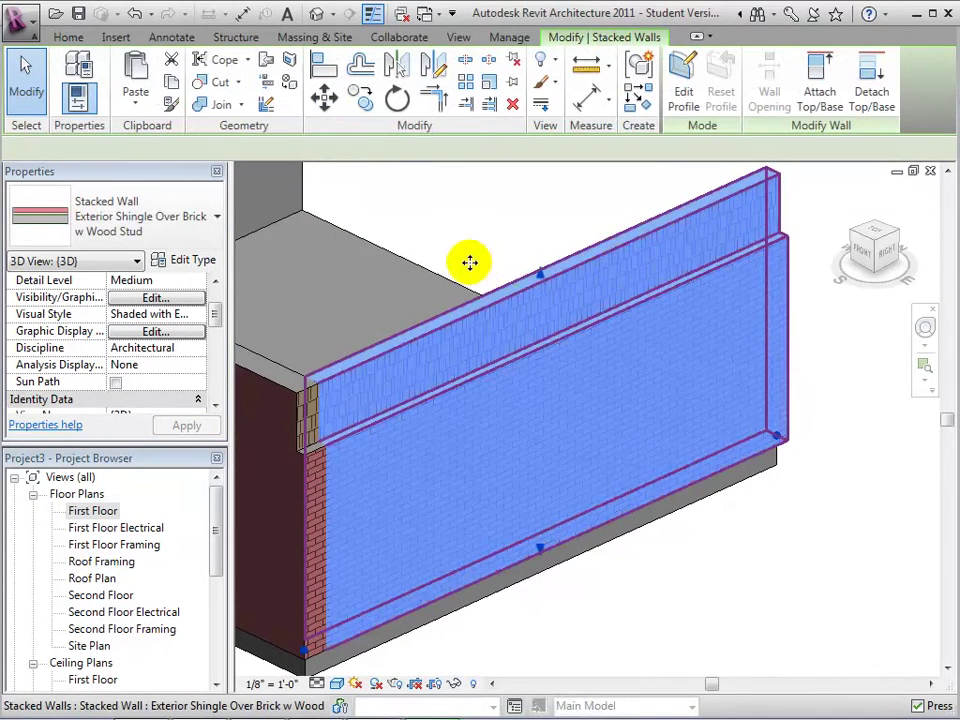
click(188, 259)
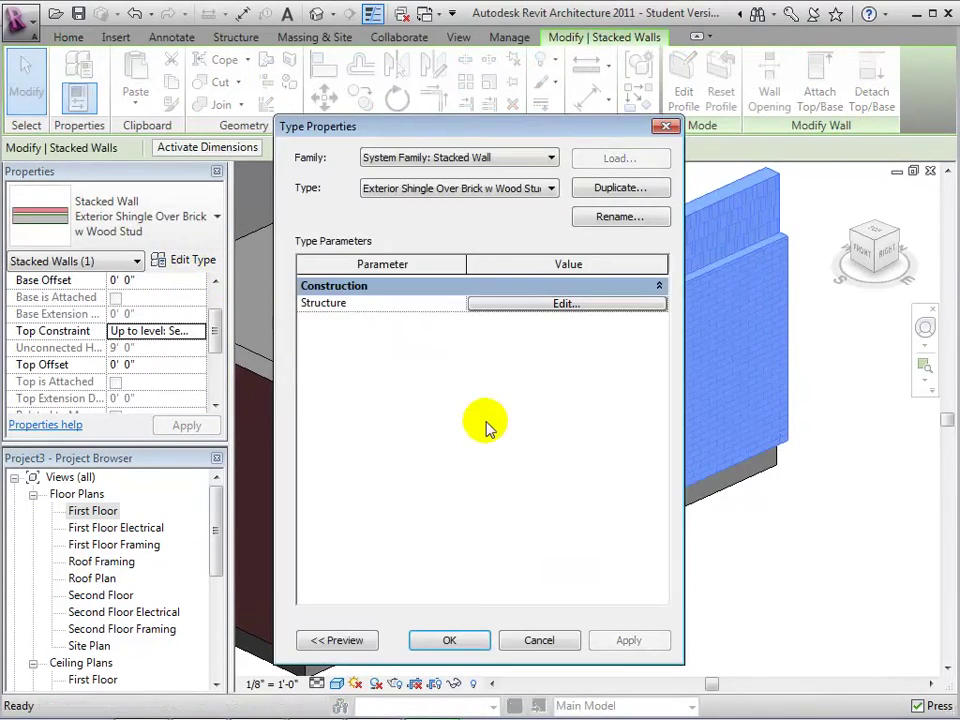
click(543, 304)
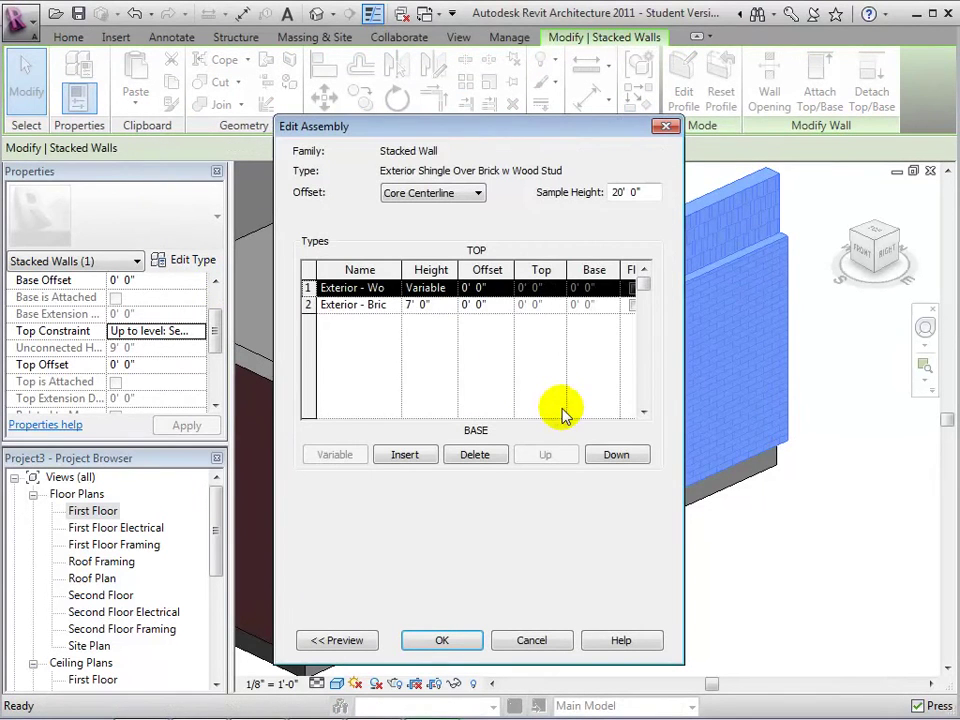
click(338, 641)
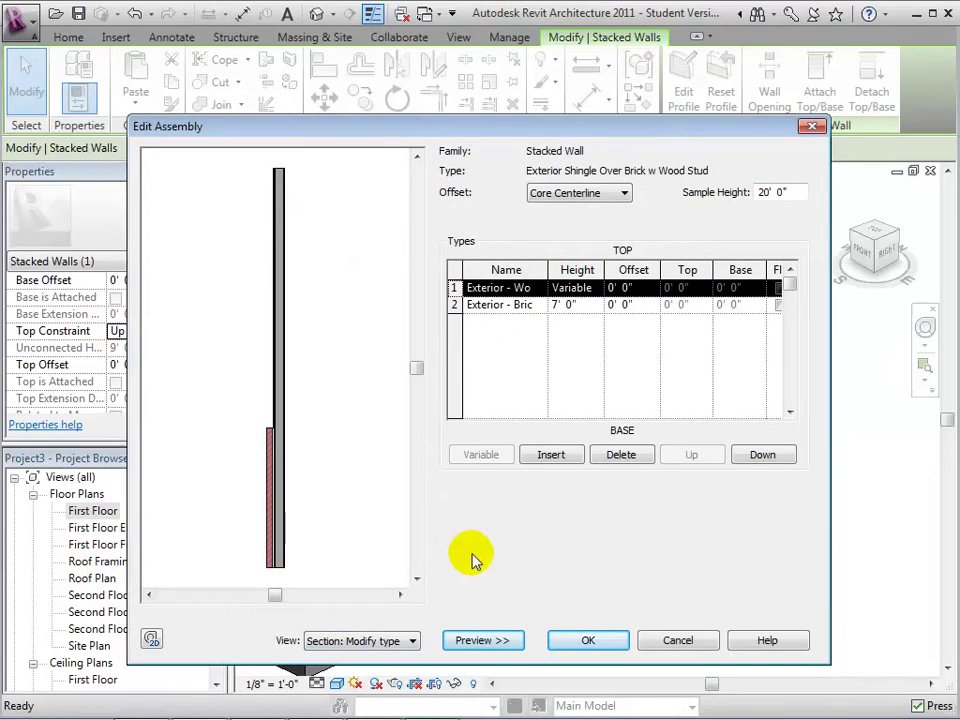
scroll(321, 503, up, 3)
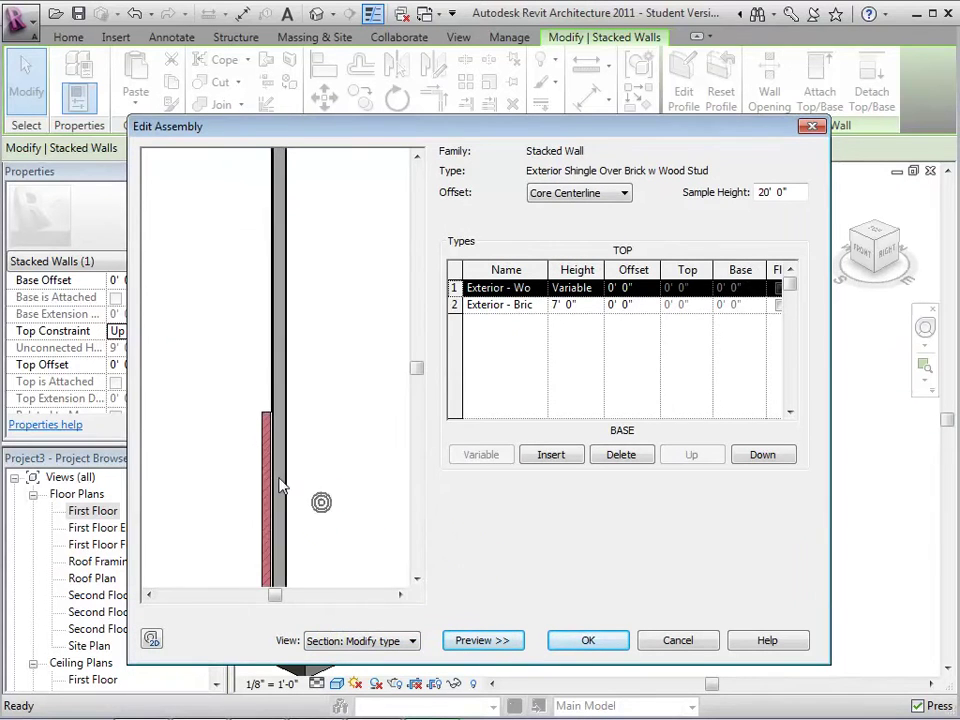
Step: Try the Core Face: Exterior and Wall Centerline offsets on the stacked wall assembly and restore Core Centerline
click(627, 198)
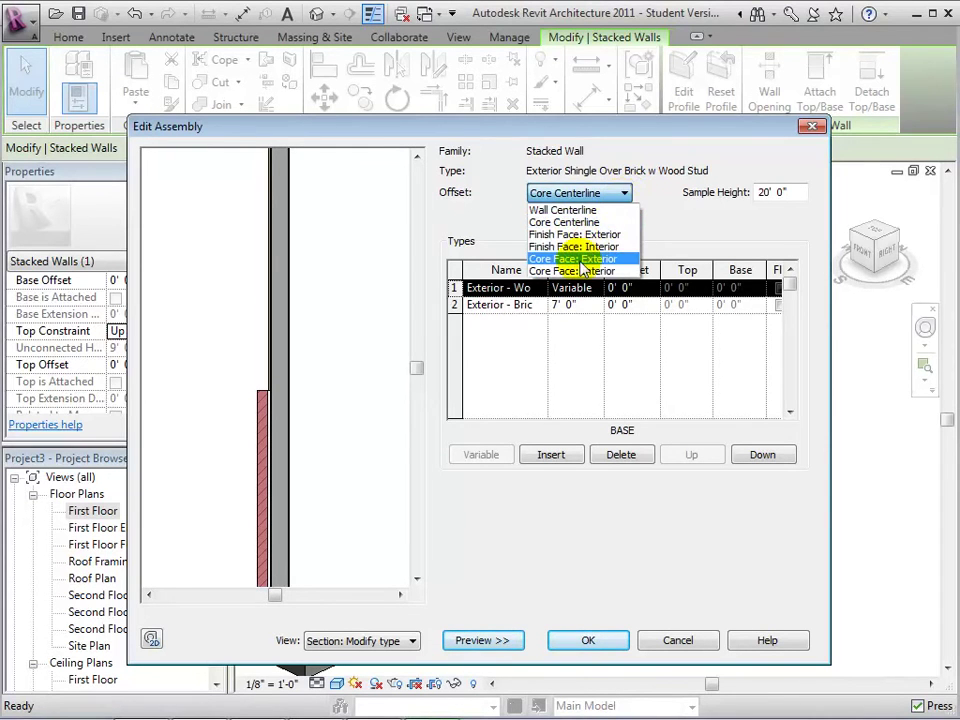
click(580, 259)
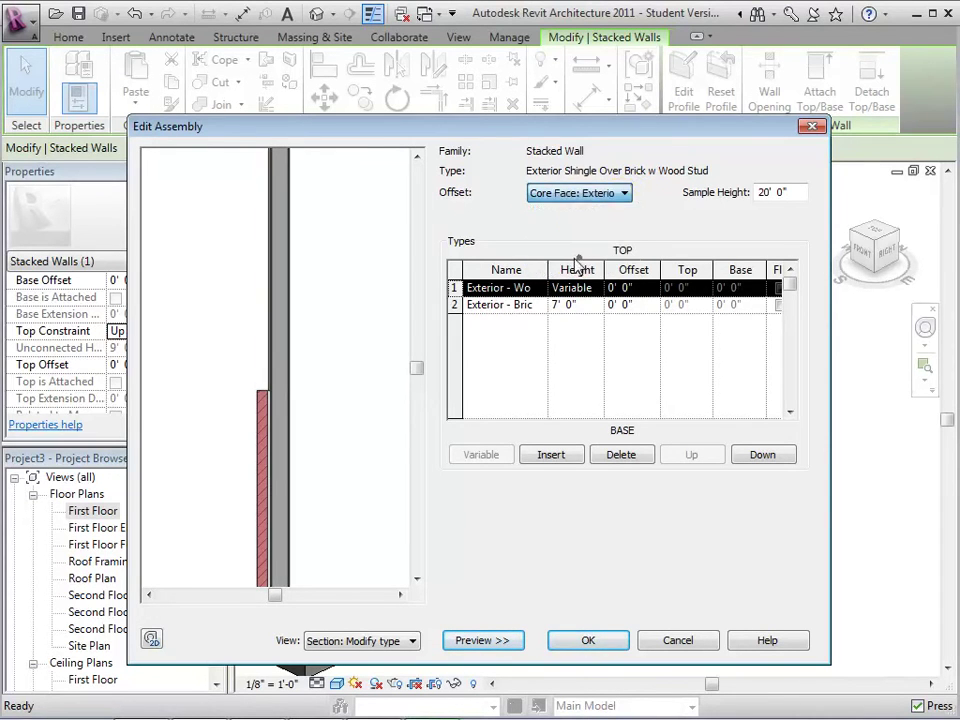
click(620, 193)
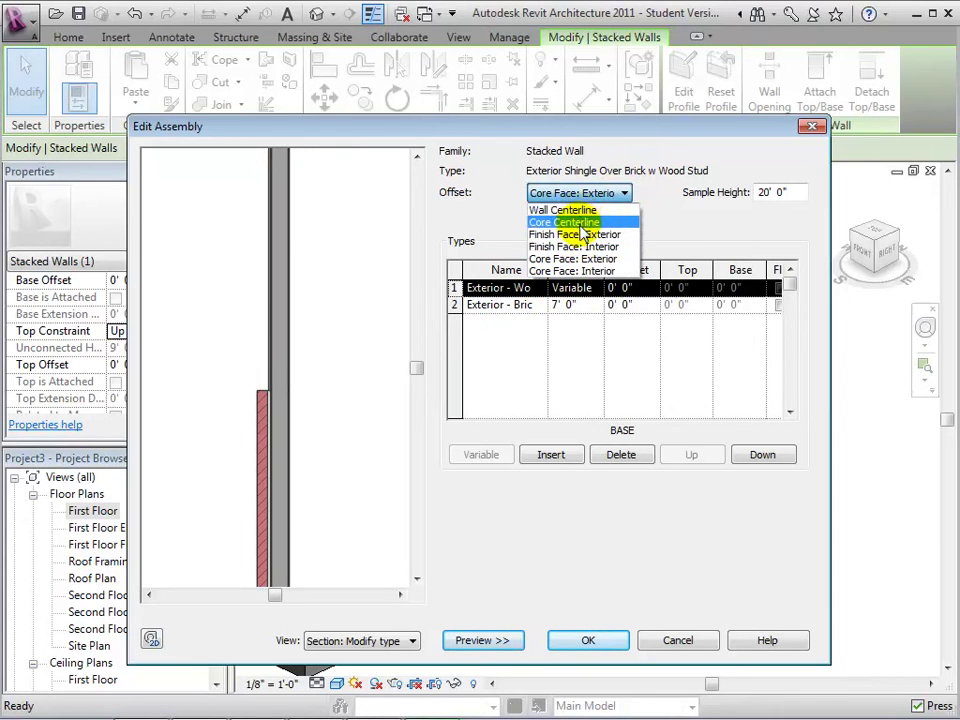
click(580, 211)
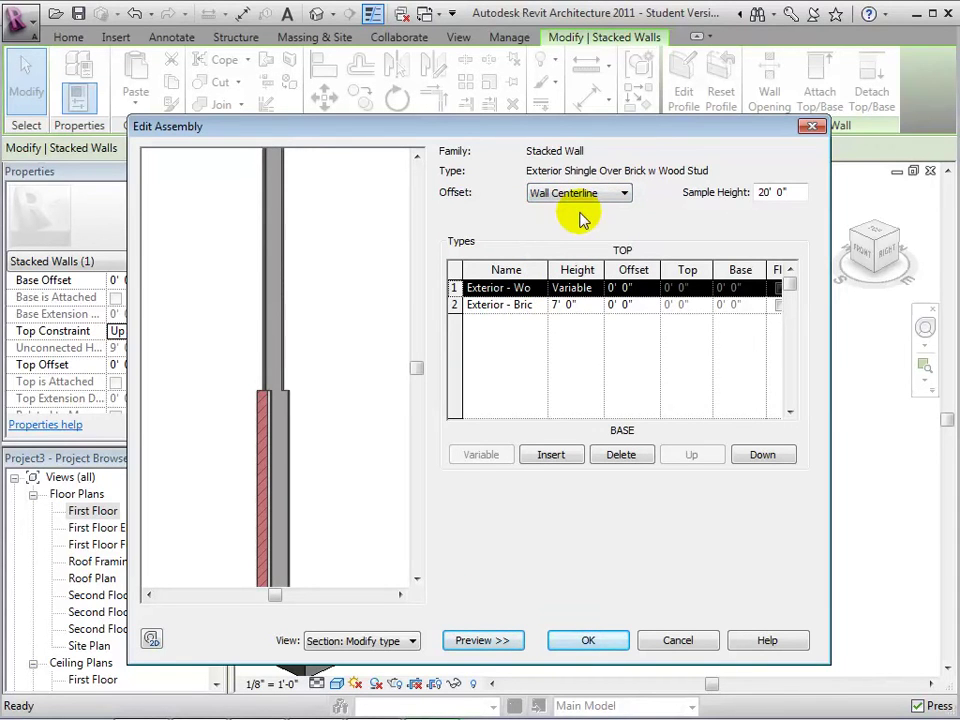
click(622, 193)
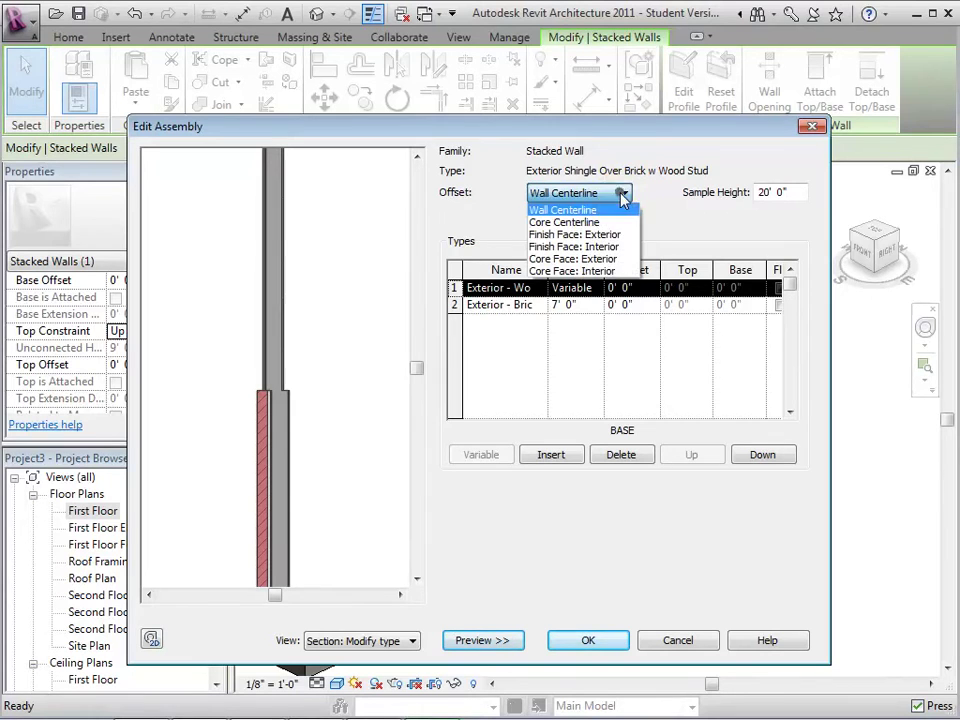
click(611, 223)
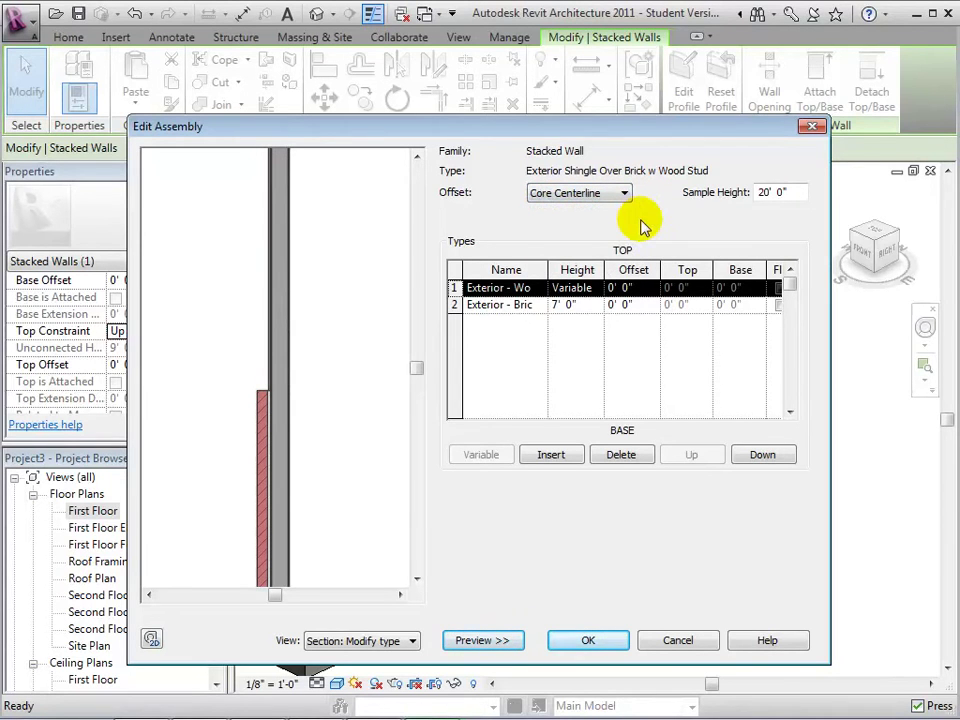
Step: Examine the basic wall types available for the upper shingle and lower brick rows of the stacked wall
click(536, 290)
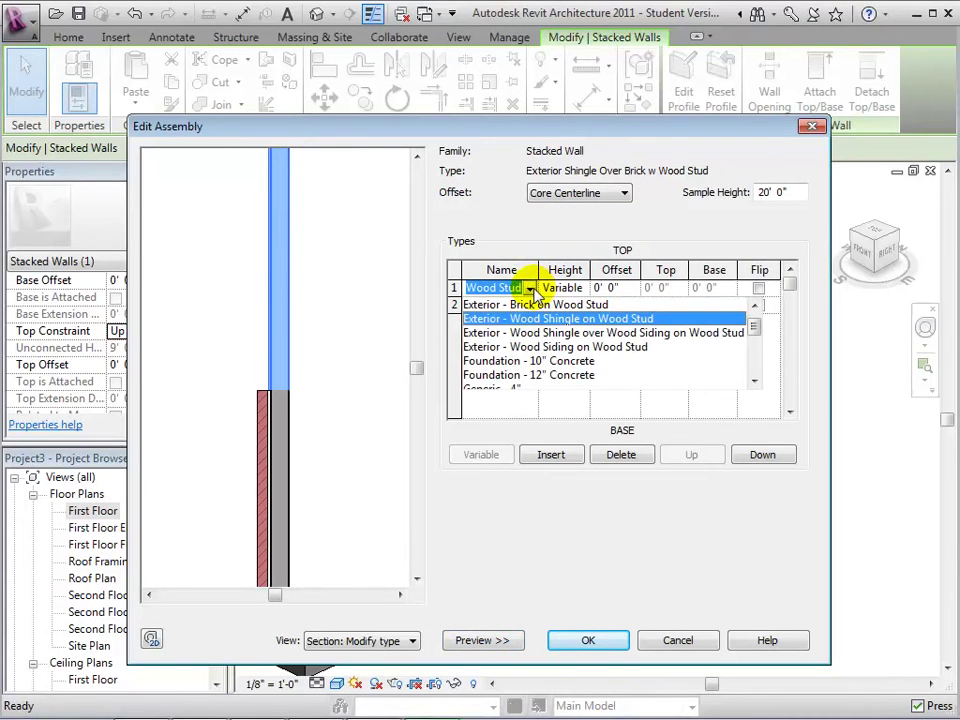
drag(754, 328, 752, 352)
scroll(752, 350, up, 3)
click(527, 288)
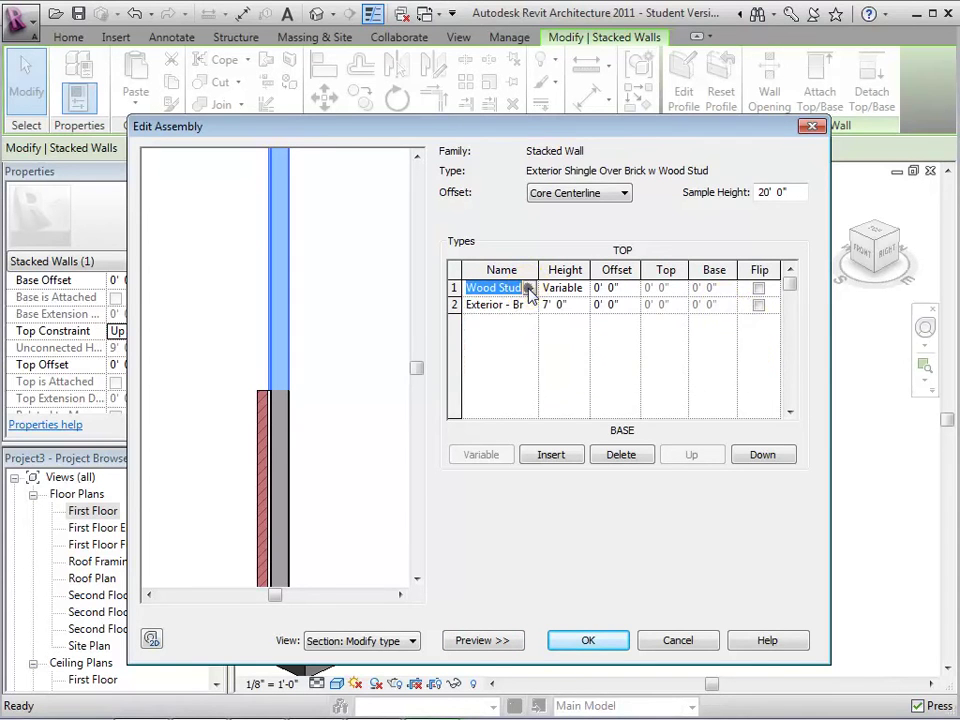
click(527, 305)
click(530, 308)
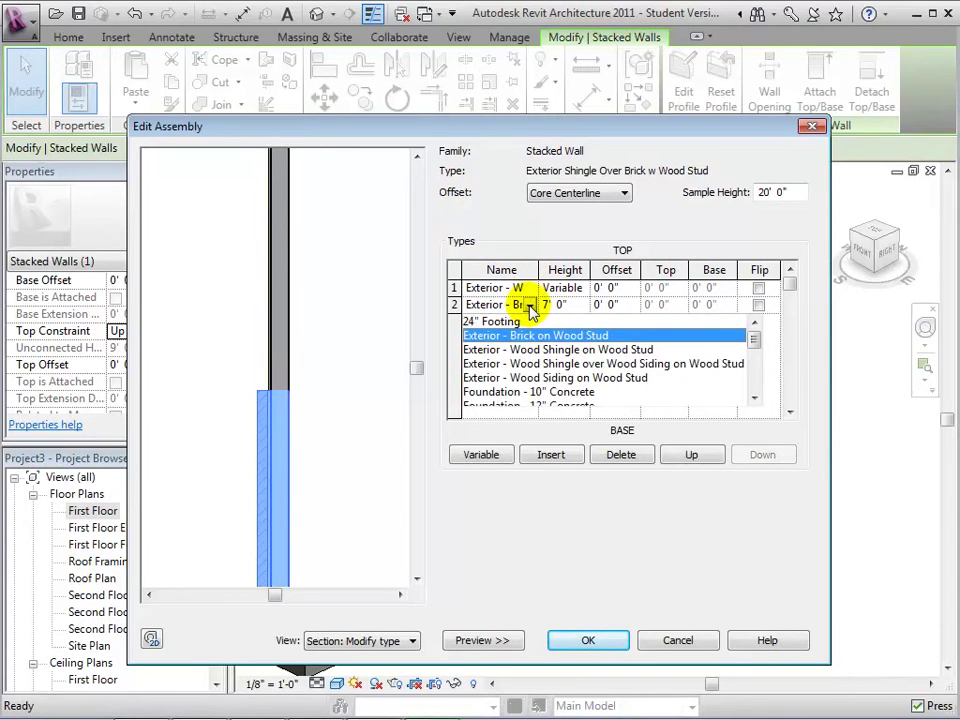
click(530, 306)
click(530, 306)
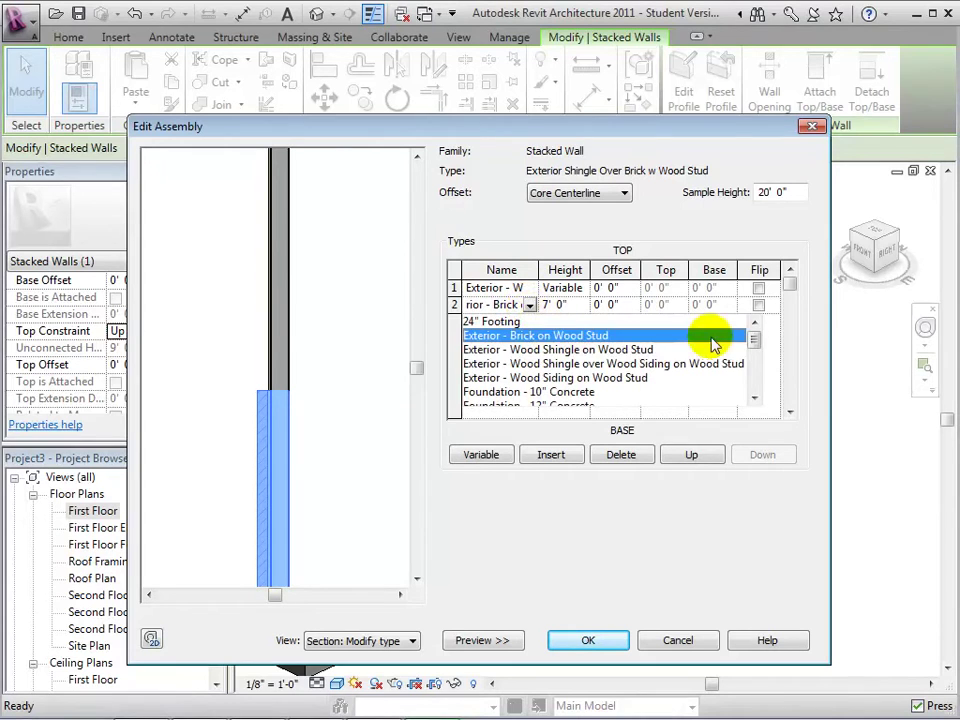
scroll(752, 345, down, 2)
scroll(752, 362, up, 2)
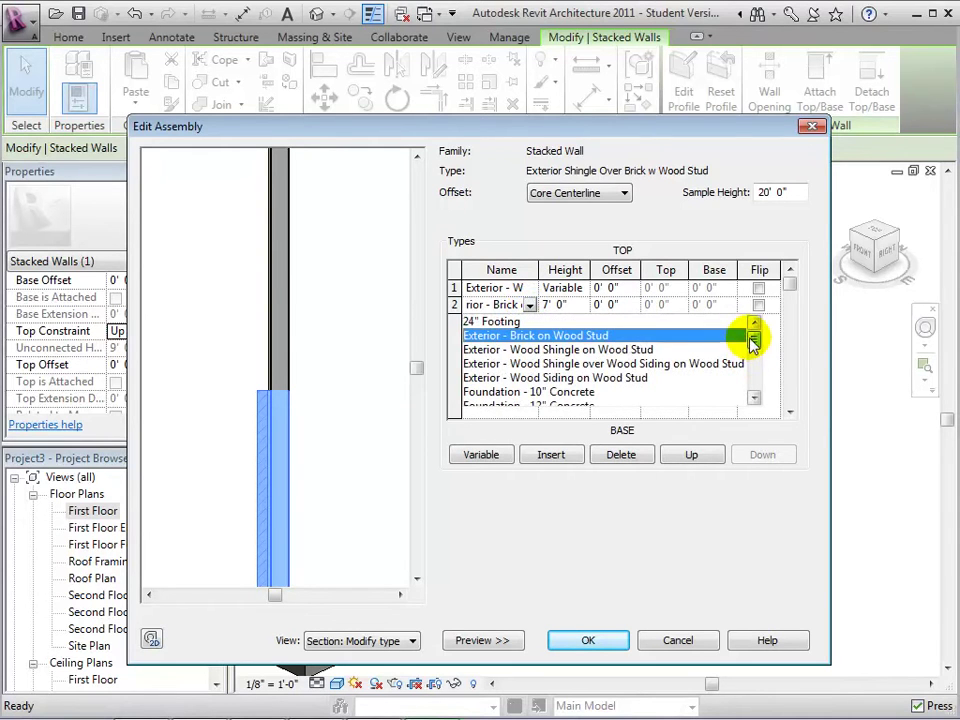
click(530, 306)
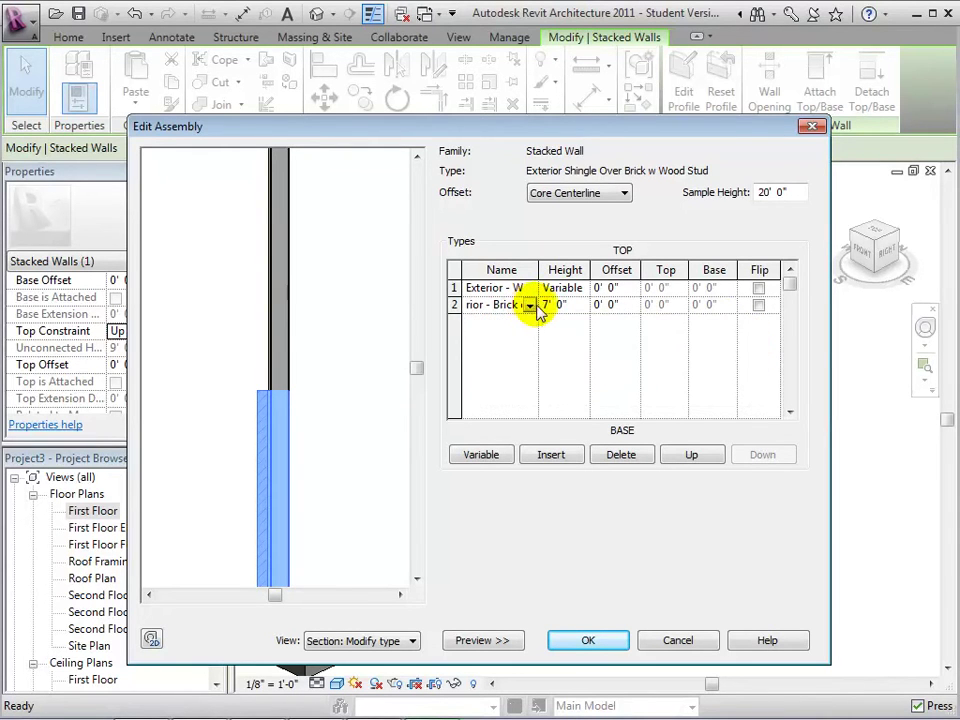
Step: Set the lower brick wall's height to 3' 0" in the assembly and apply it to the stacked wall type
click(576, 308)
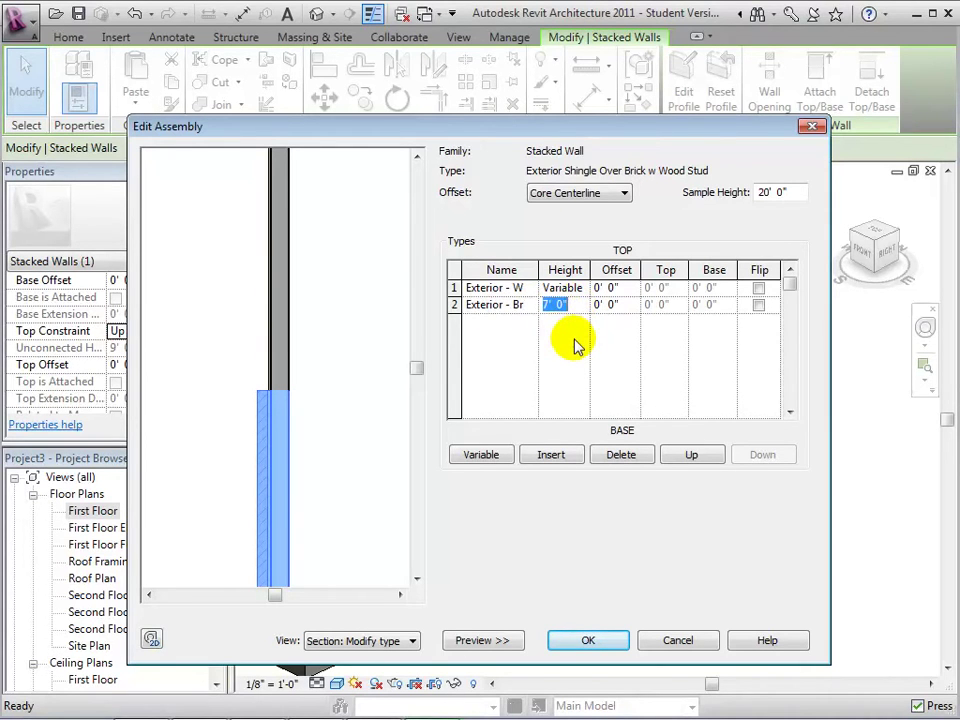
key(Tab)
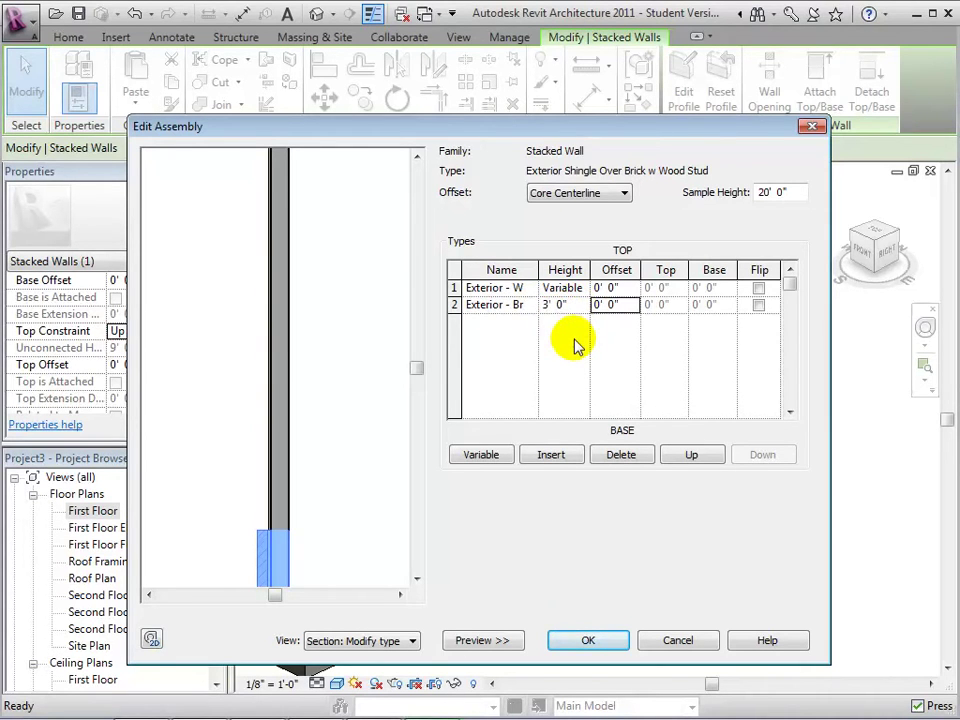
middle_drag(360, 506, 367, 405)
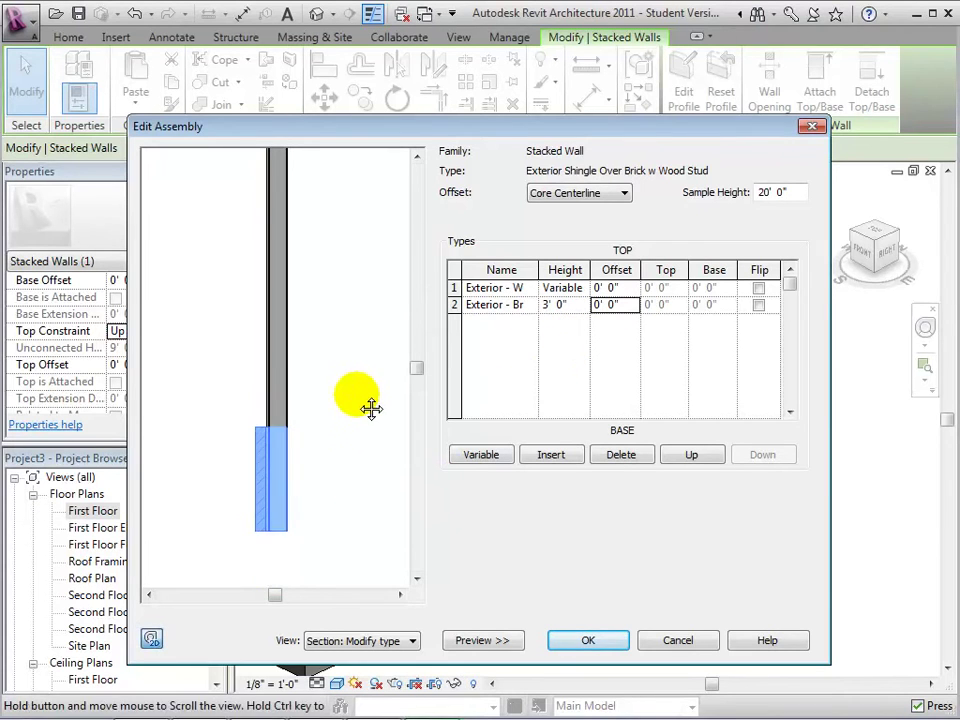
click(605, 638)
click(605, 640)
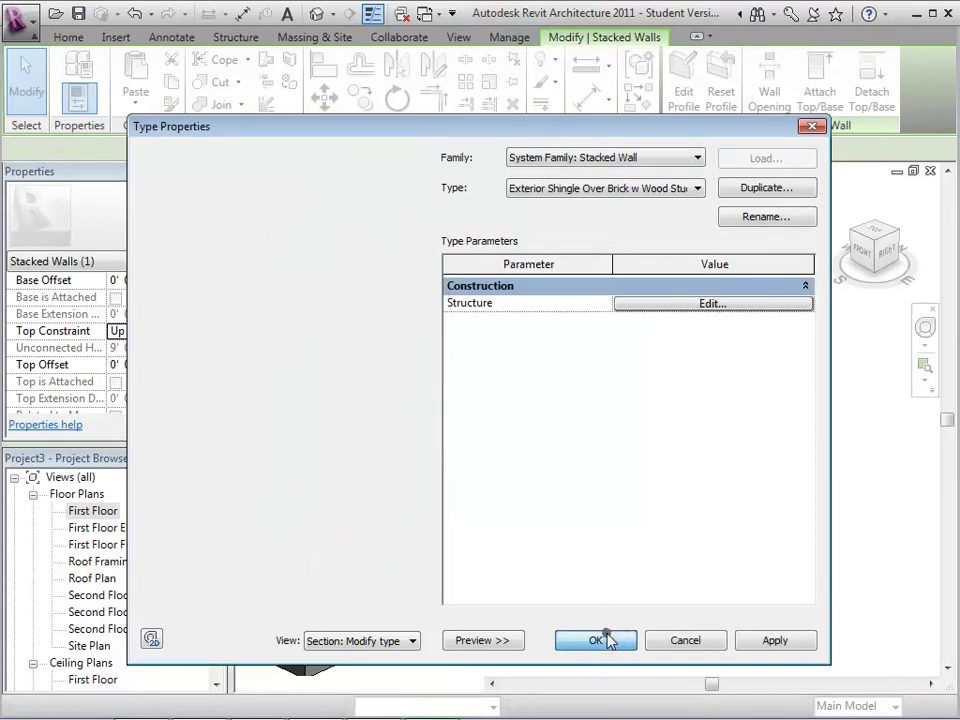
click(605, 635)
middle_drag(606, 626, 690, 620)
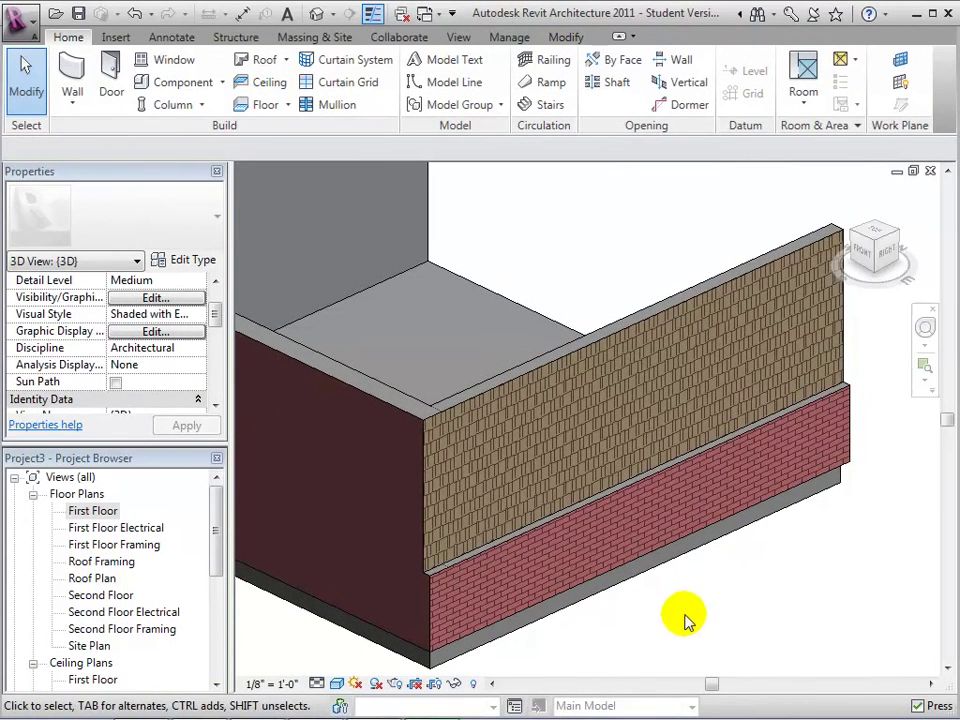
Step: Duplicate the stacked wall's type under the name Brick on Concrete
click(512, 393)
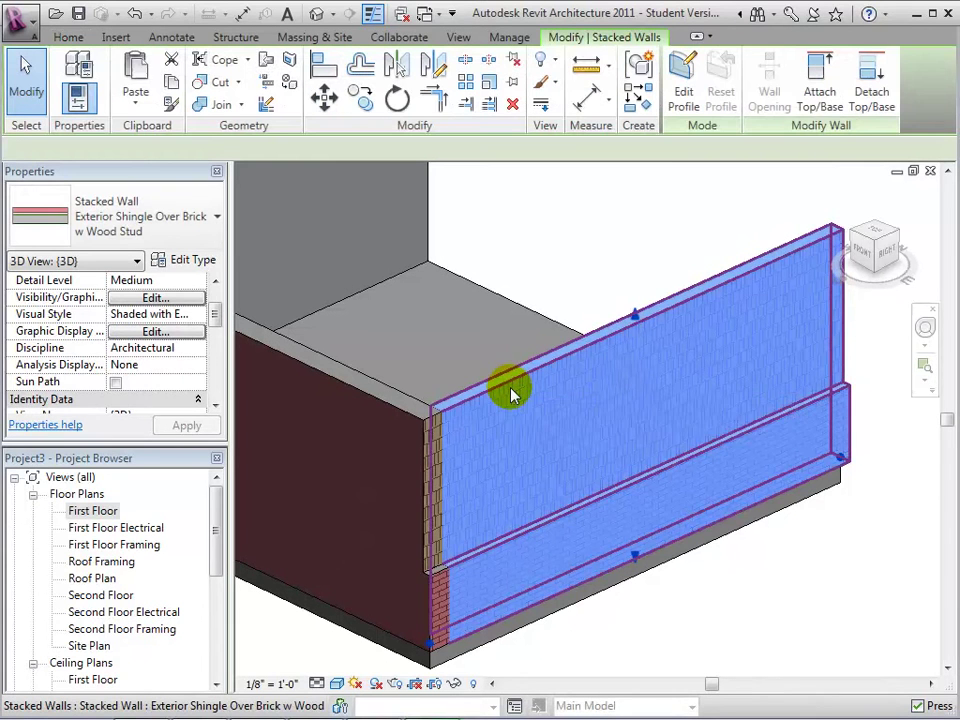
click(197, 262)
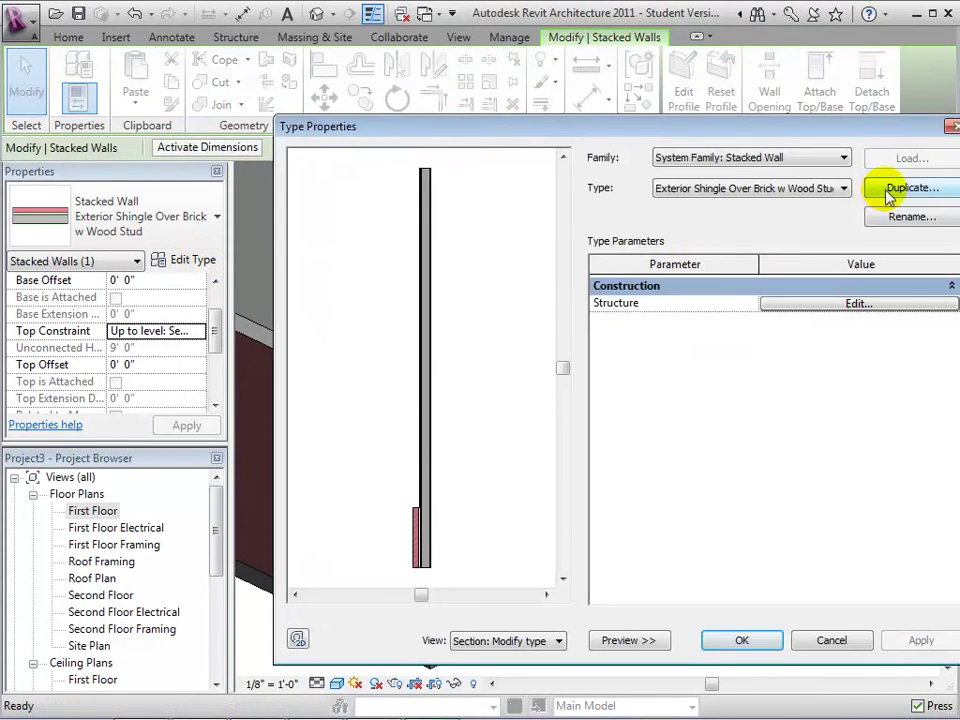
click(915, 188)
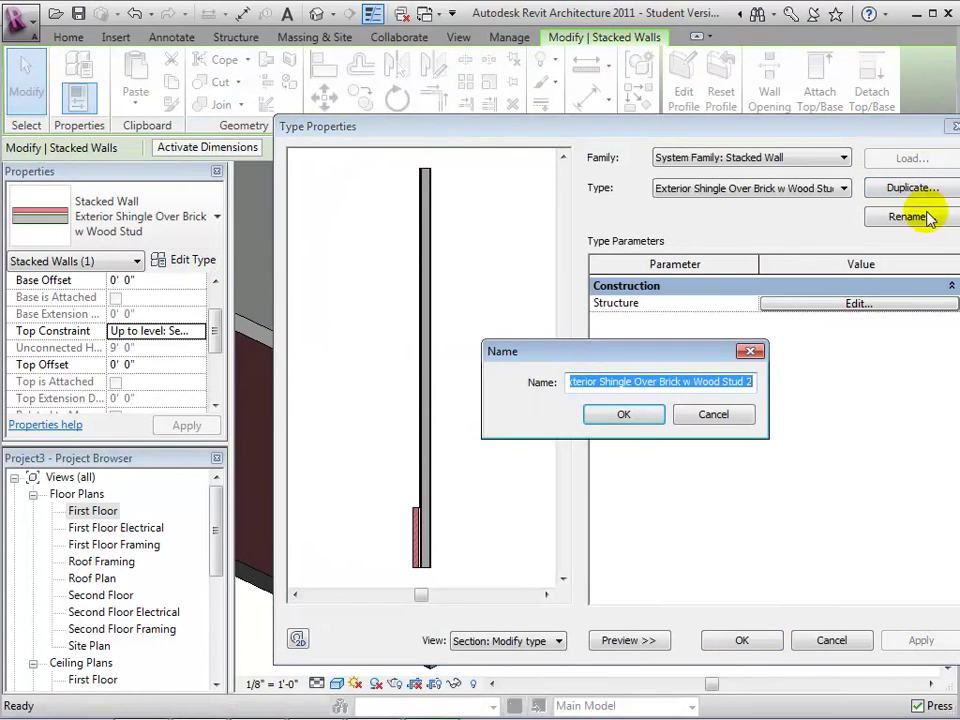
text(B)
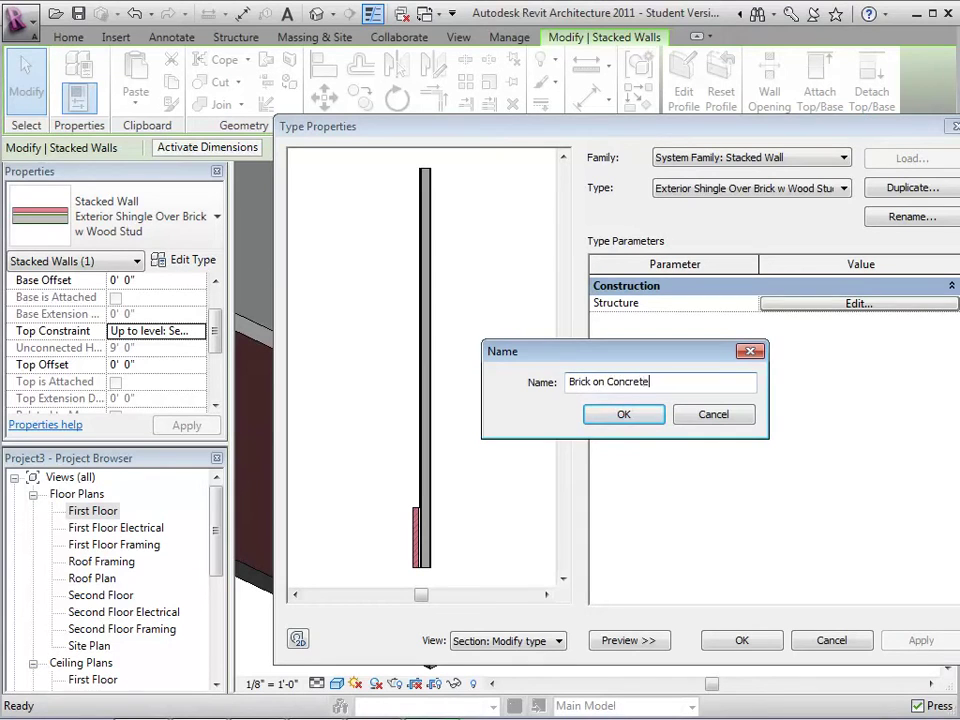
text(rick on Concrete)
click(613, 412)
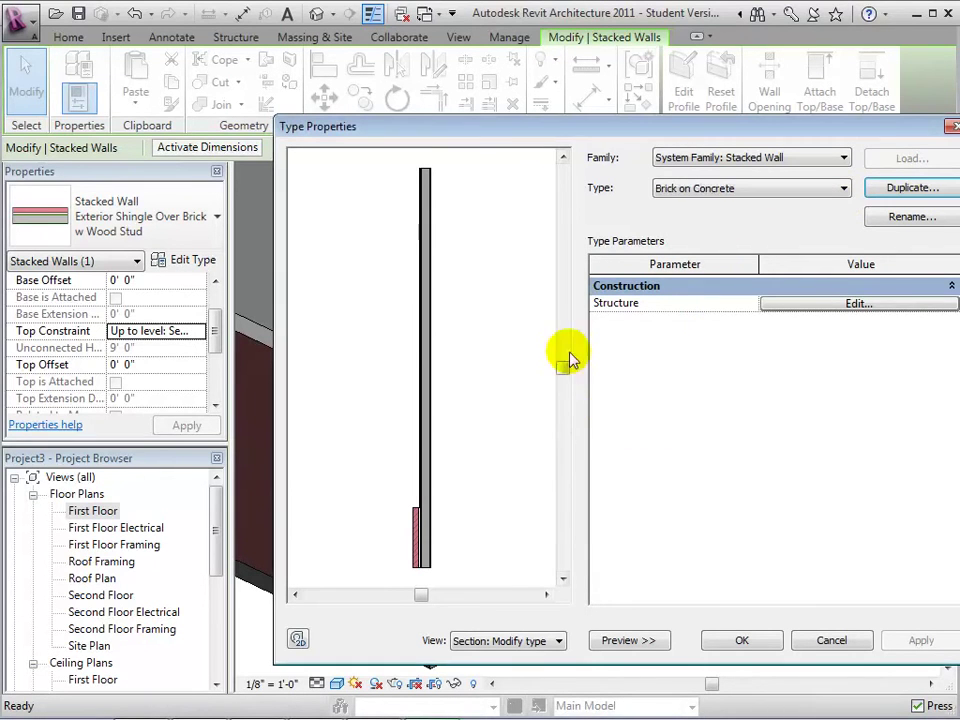
Step: Set the upper wall of the Brick on Concrete stacked assembly to Exterior - Brick on Wood Stud
click(767, 305)
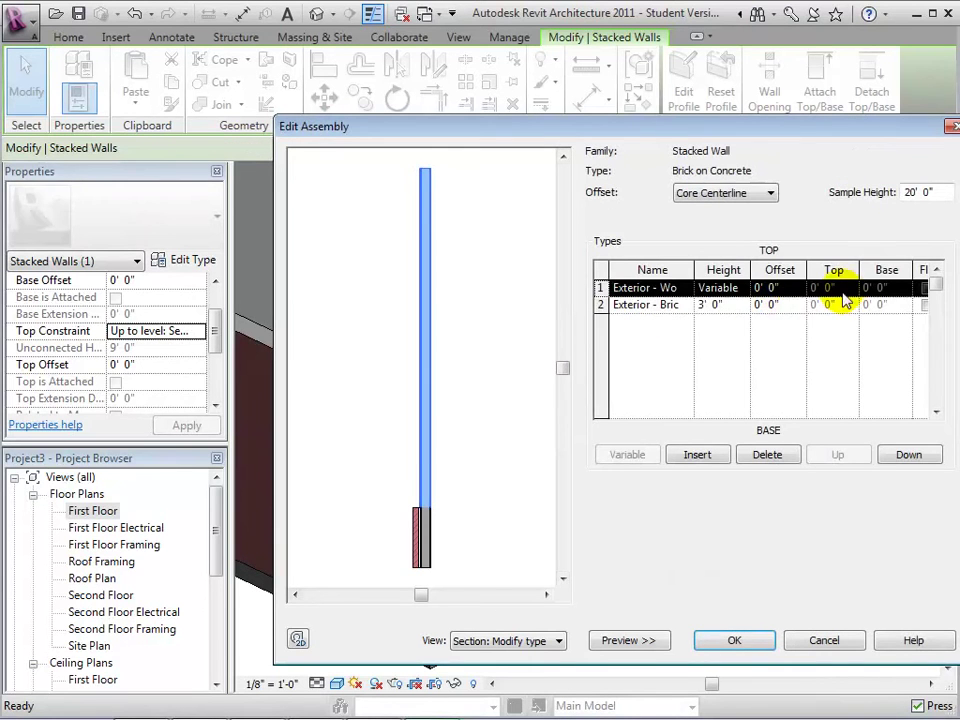
click(660, 289)
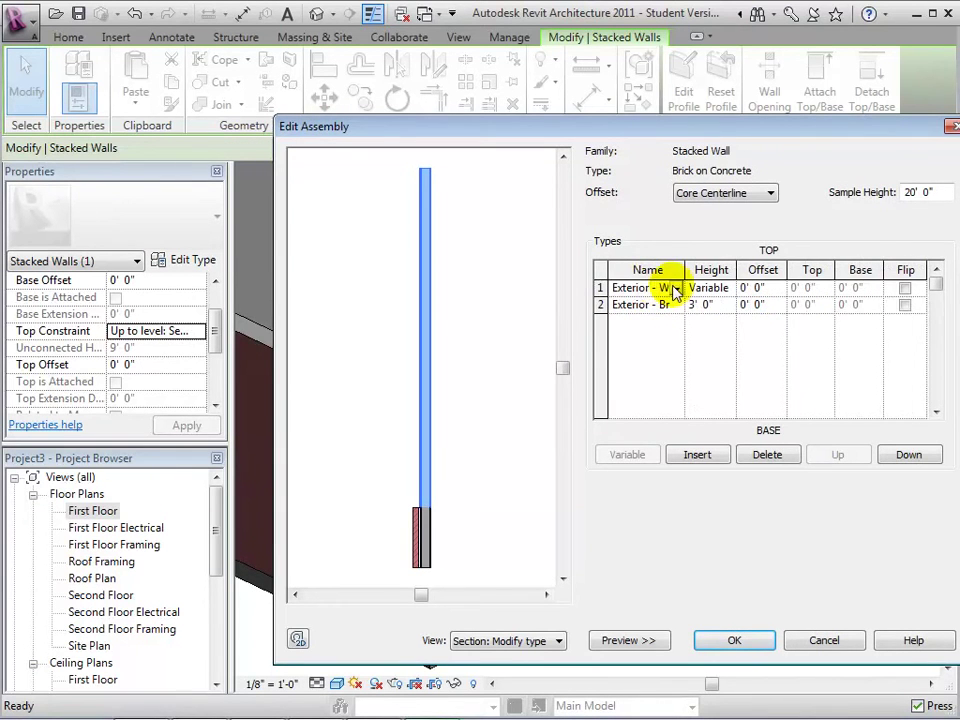
click(676, 289)
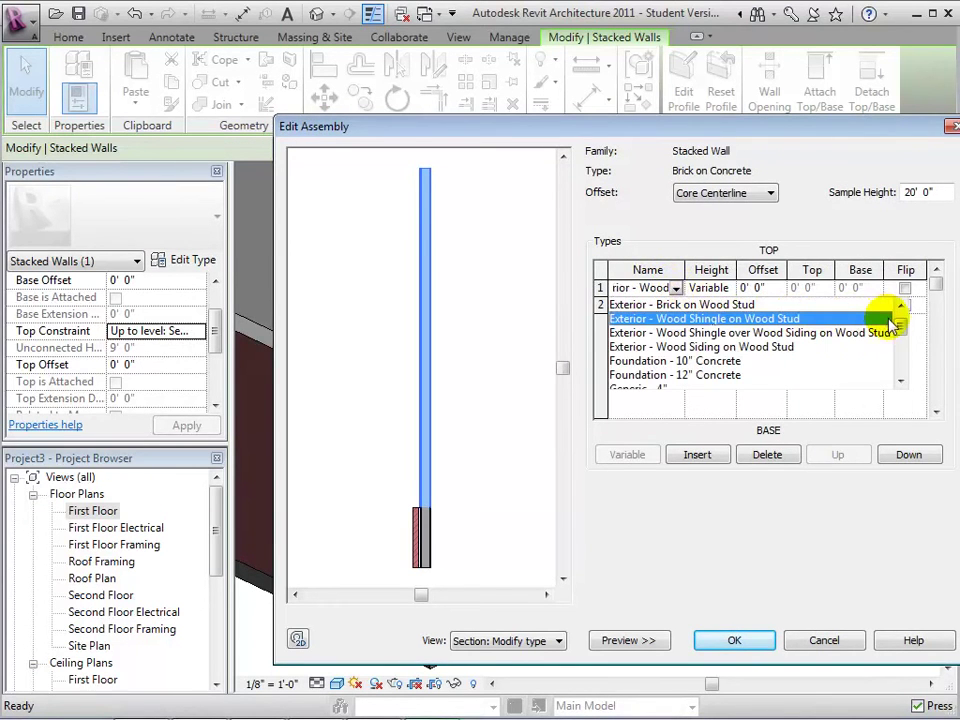
click(720, 309)
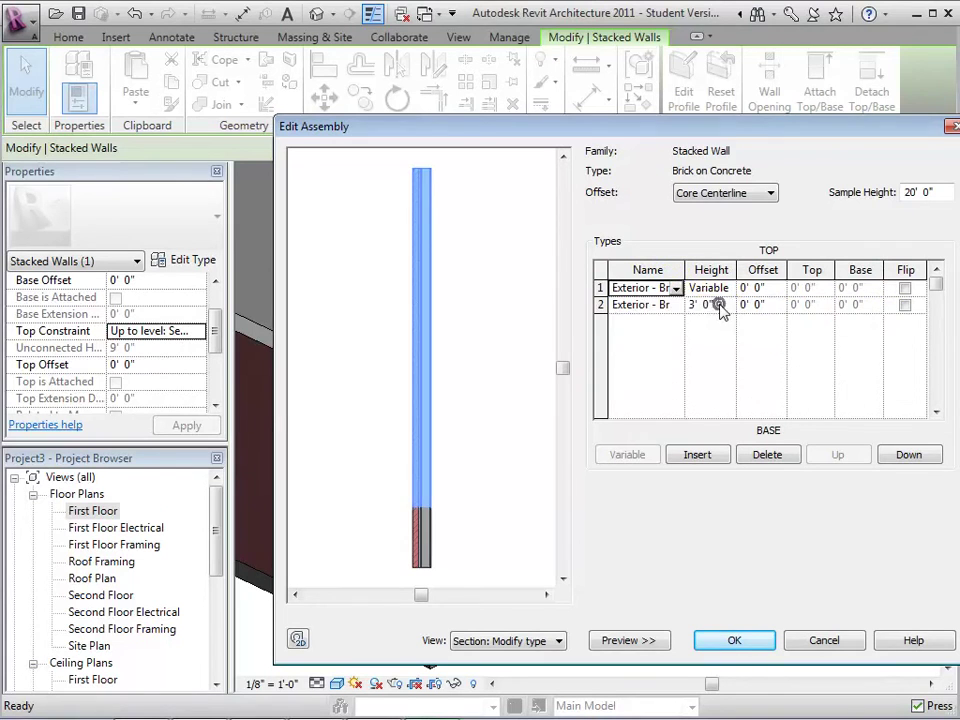
Step: Set the lower 3' 0" wall of the stacked assembly to Foundation - 12" Concrete
click(666, 306)
click(674, 305)
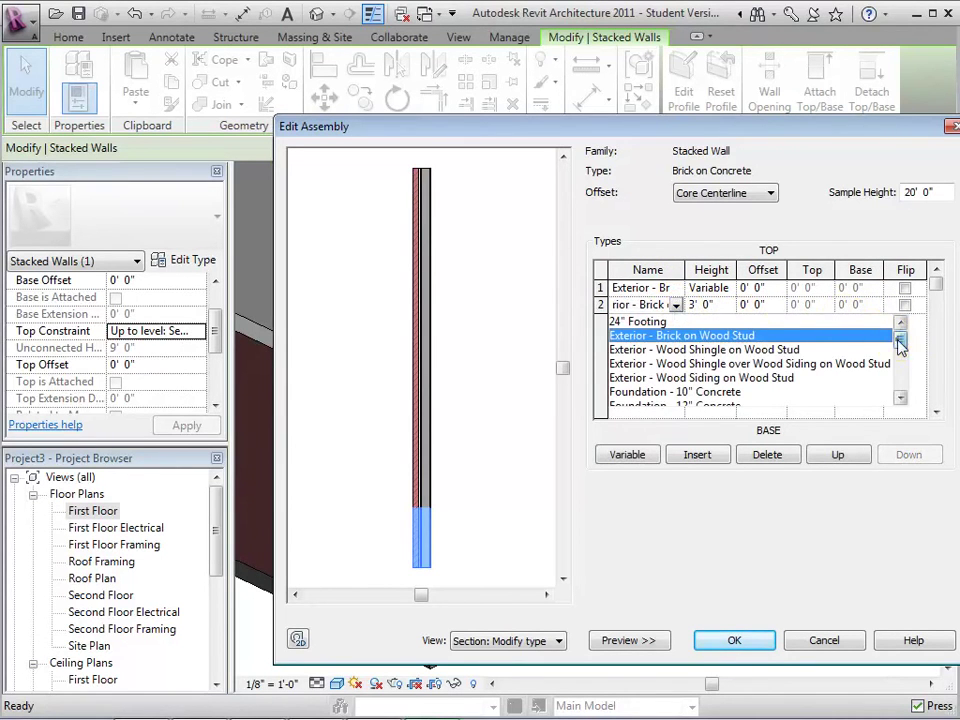
scroll(900, 356, down, 2)
click(865, 355)
click(703, 360)
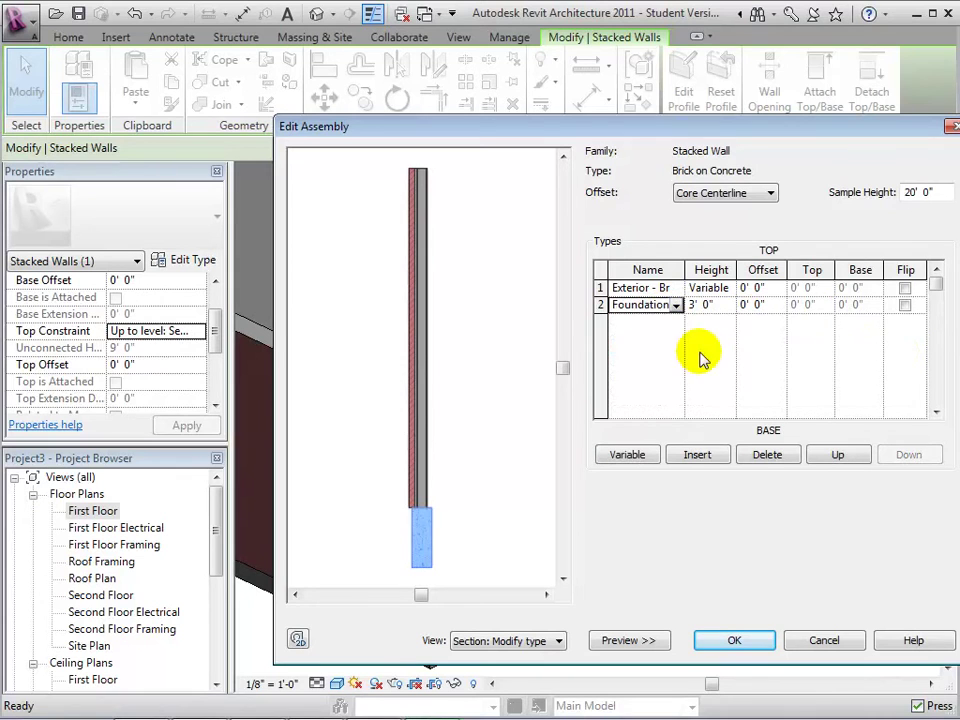
click(467, 508)
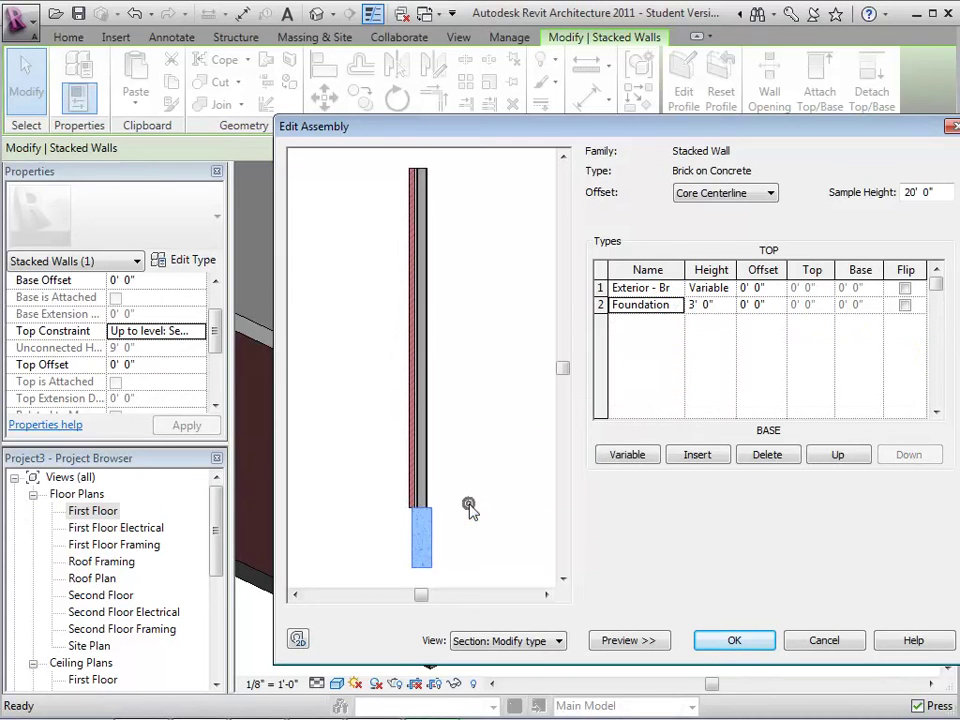
Step: Try the Wall Centerline offset, set the assembly's offset to Finish Face: Interior, and apply the type to the stacked wall
click(710, 194)
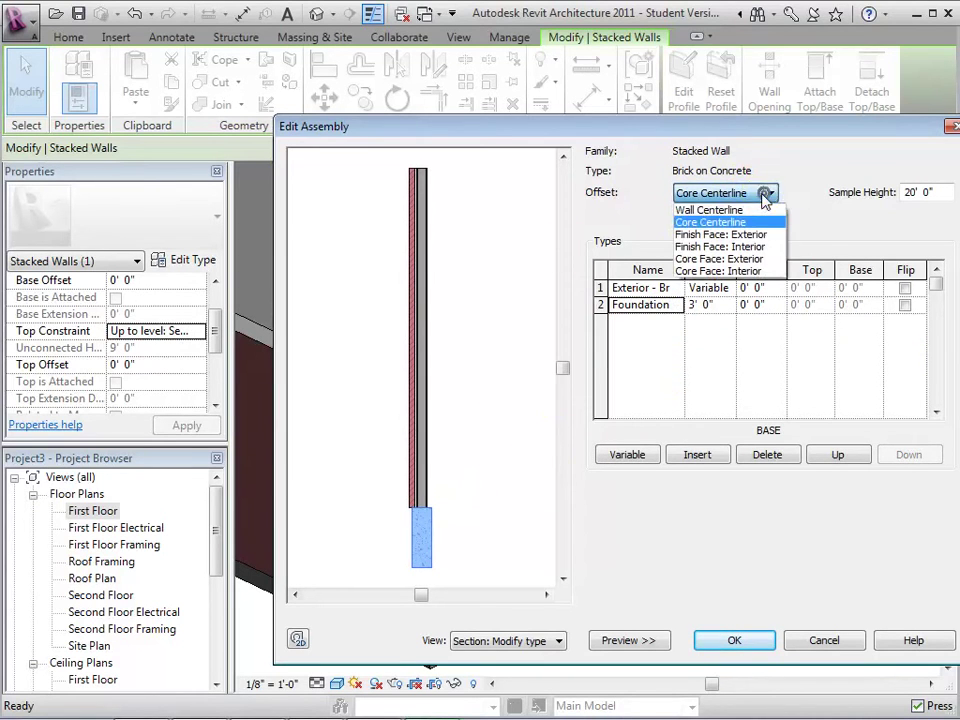
click(710, 210)
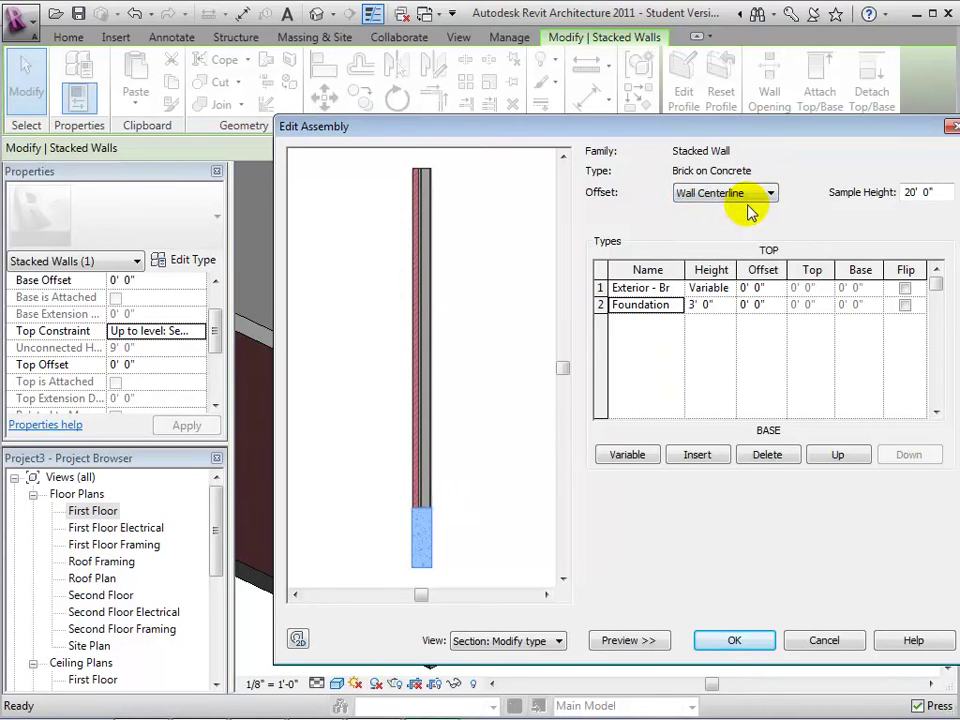
click(769, 195)
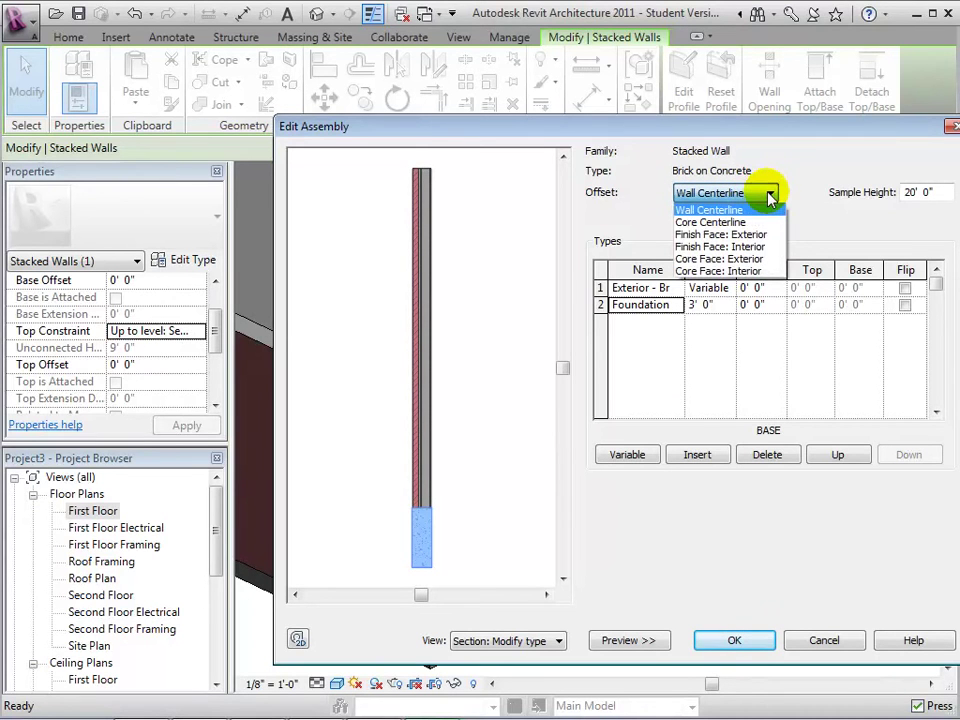
click(757, 246)
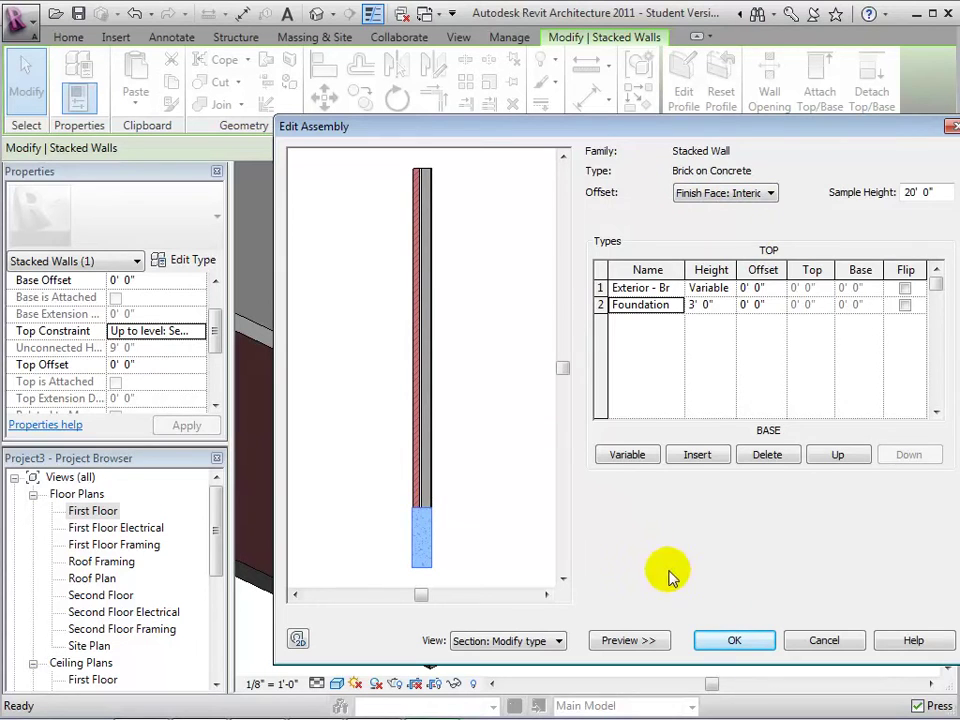
click(748, 640)
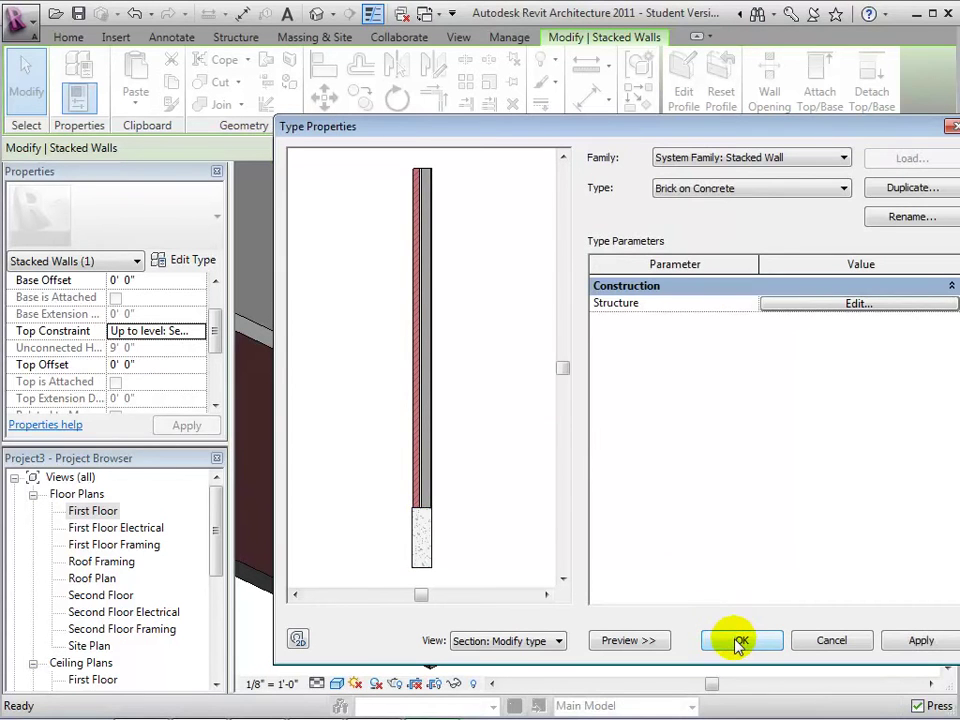
click(741, 641)
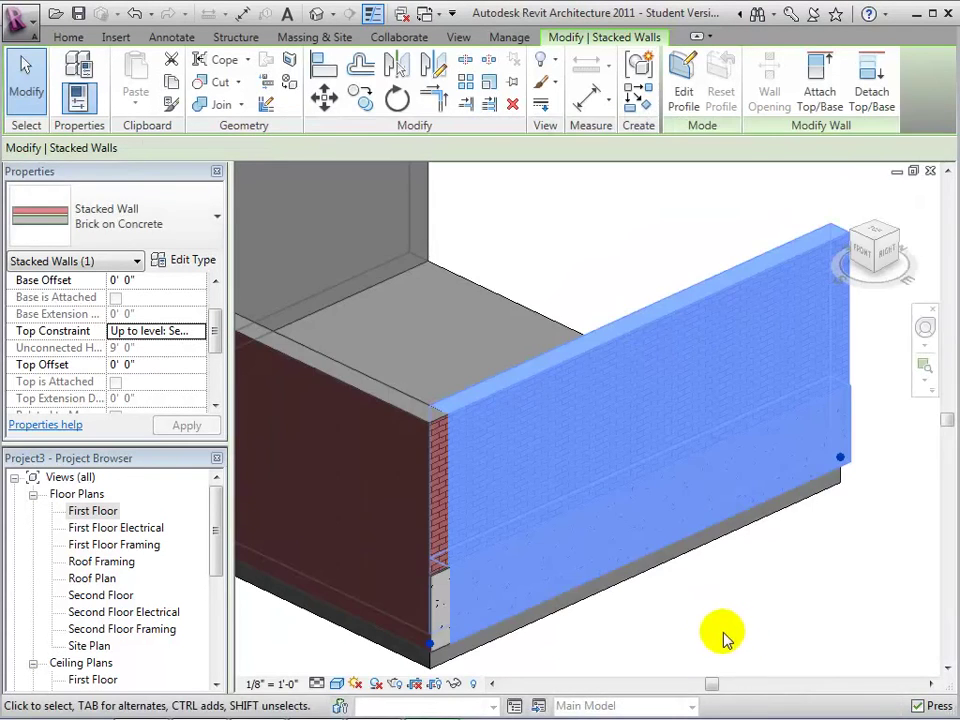
click(682, 598)
click(675, 582)
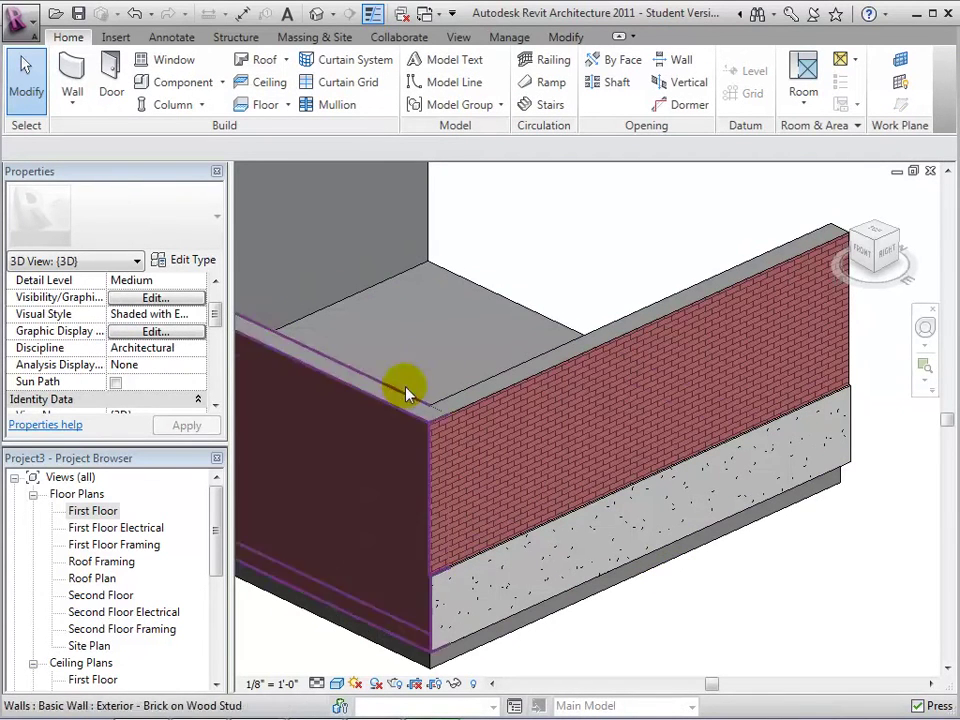
Step: Choose the Foundation - 12" Concrete basic wall for a new wall and open its type's structure for editing
click(70, 74)
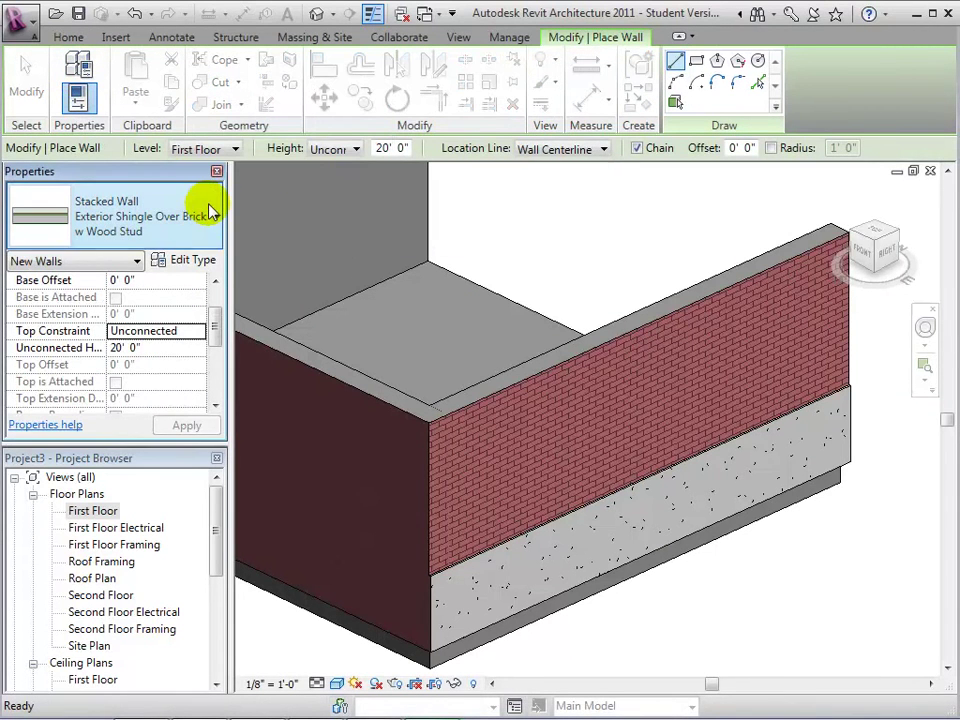
click(210, 210)
scroll(336, 379, up, 1)
drag(340, 445, 332, 311)
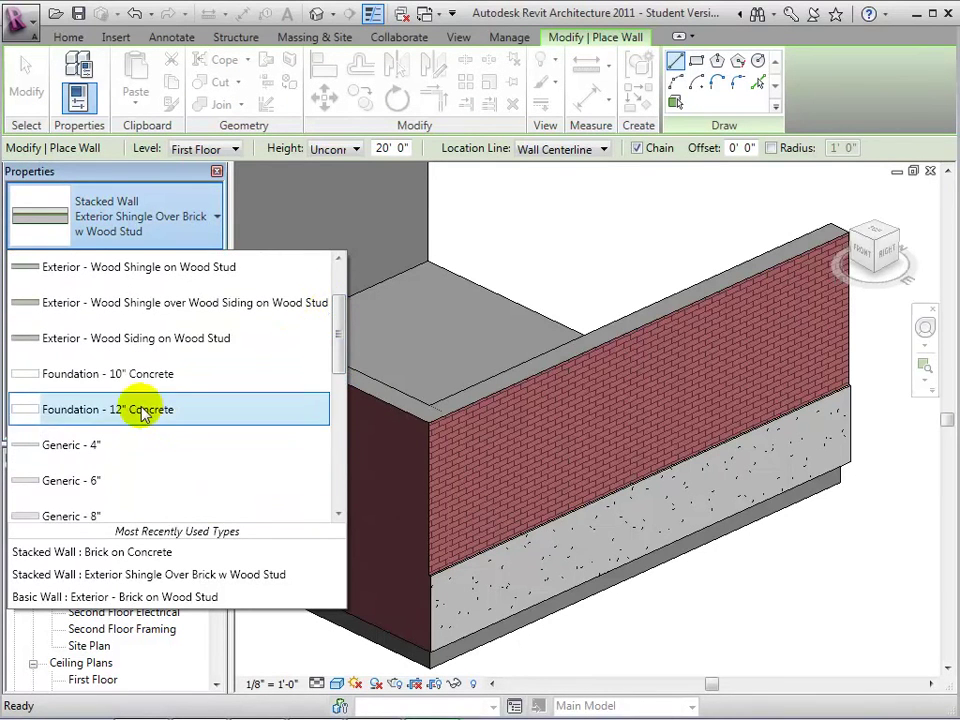
click(139, 410)
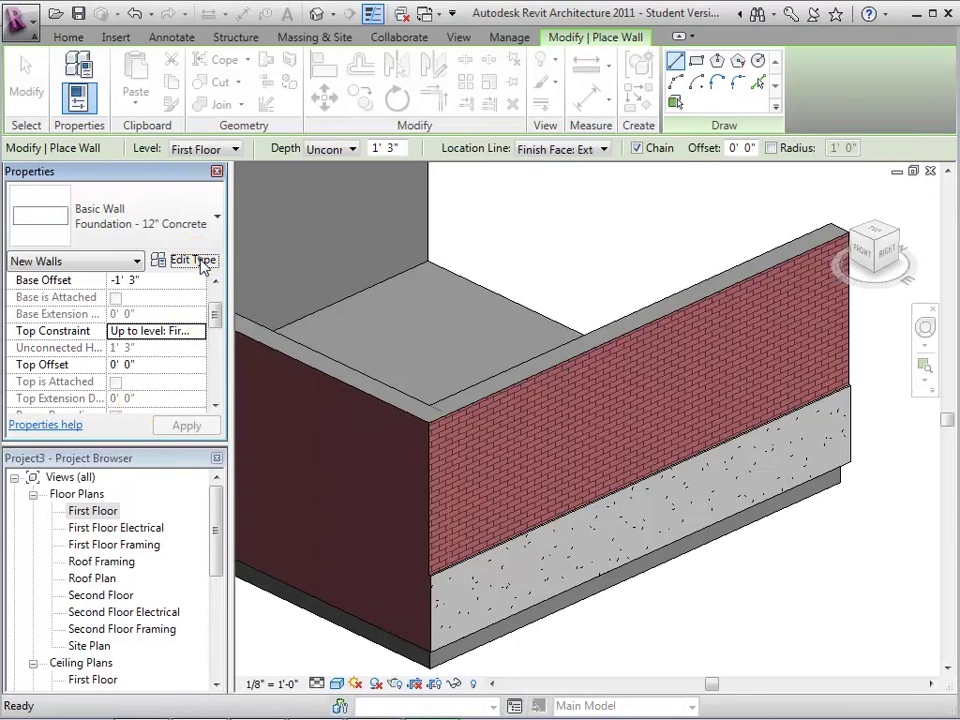
click(201, 261)
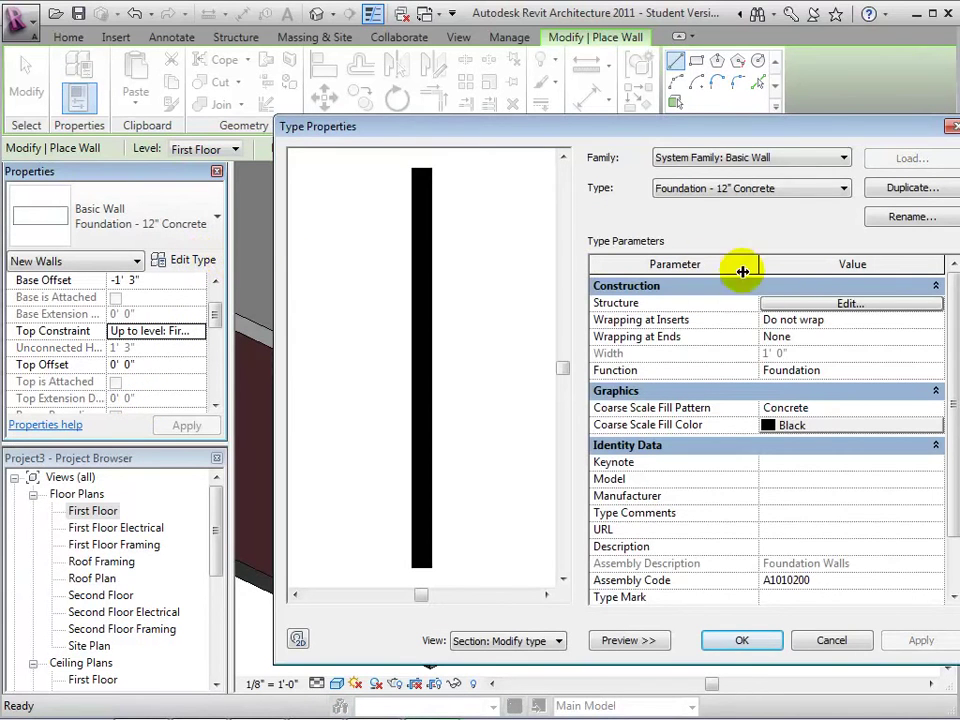
click(803, 305)
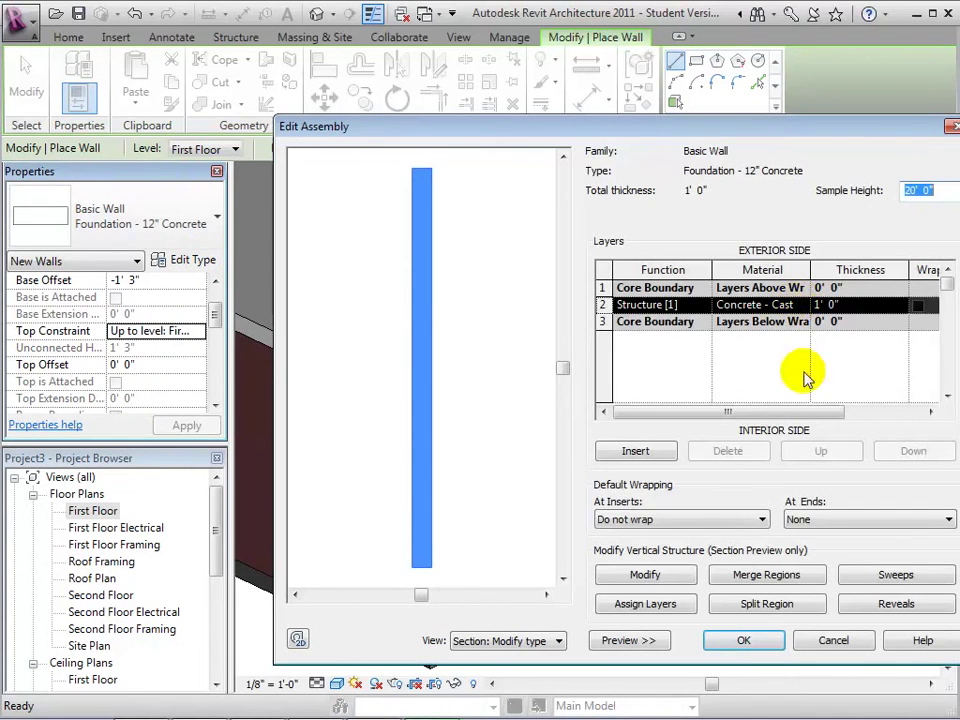
Step: Add a default-profile exterior sweep raised above the base of the foundation wall type, apply it, and leave wall placement
click(893, 578)
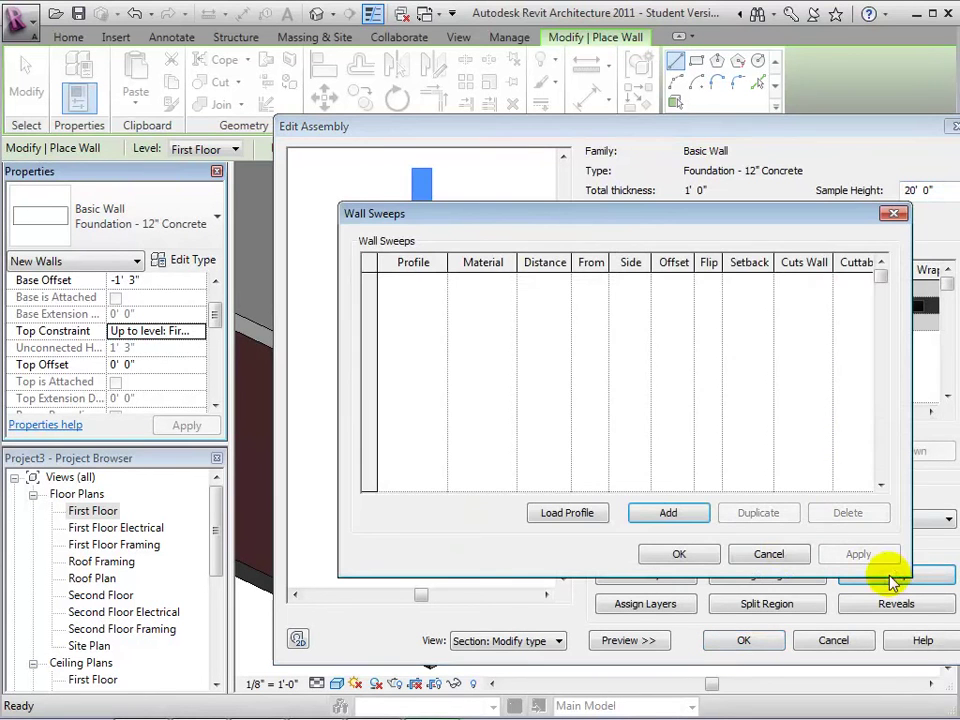
click(657, 513)
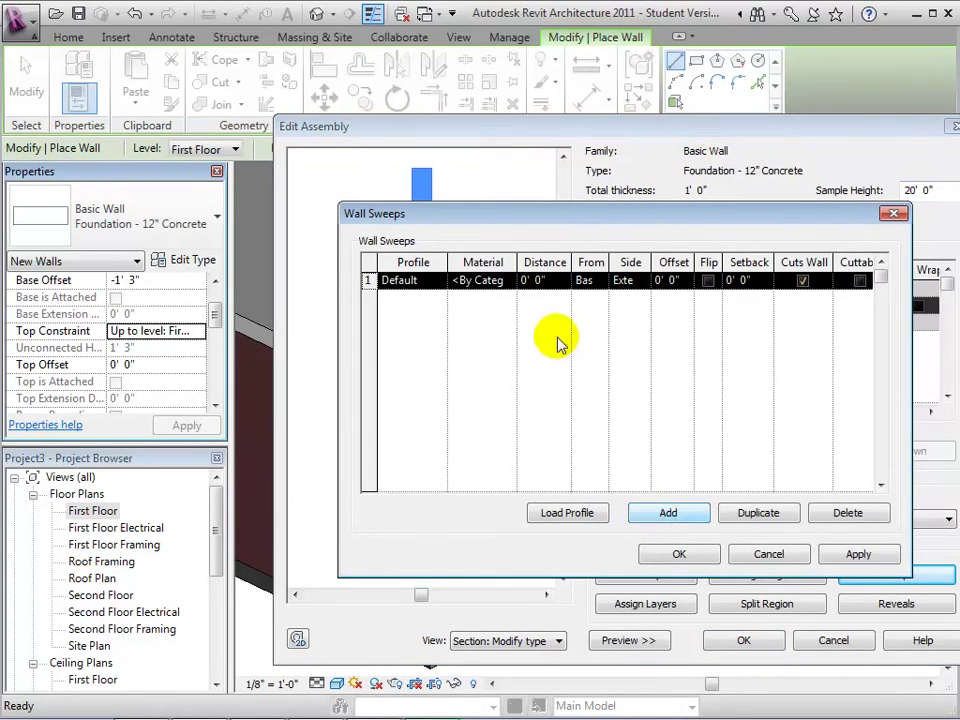
click(556, 280)
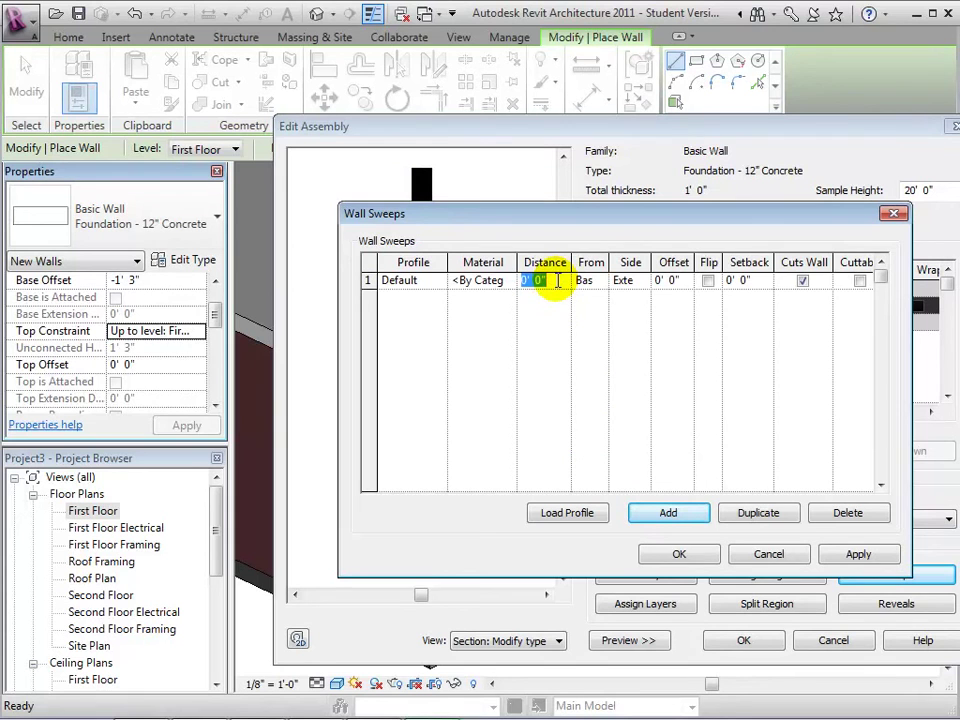
click(672, 554)
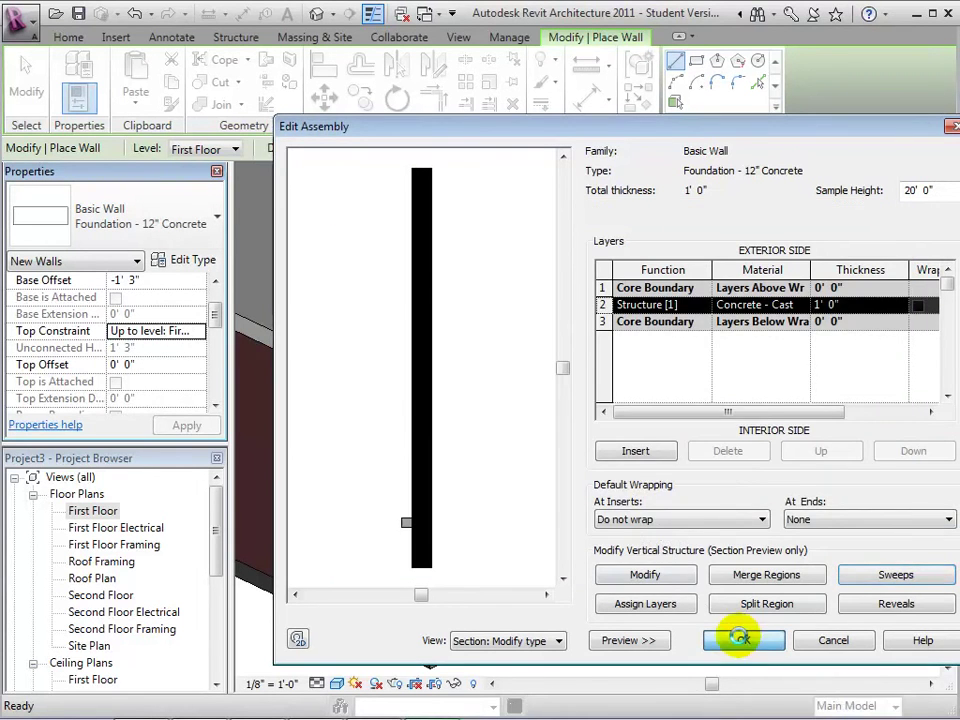
click(736, 698)
click(739, 700)
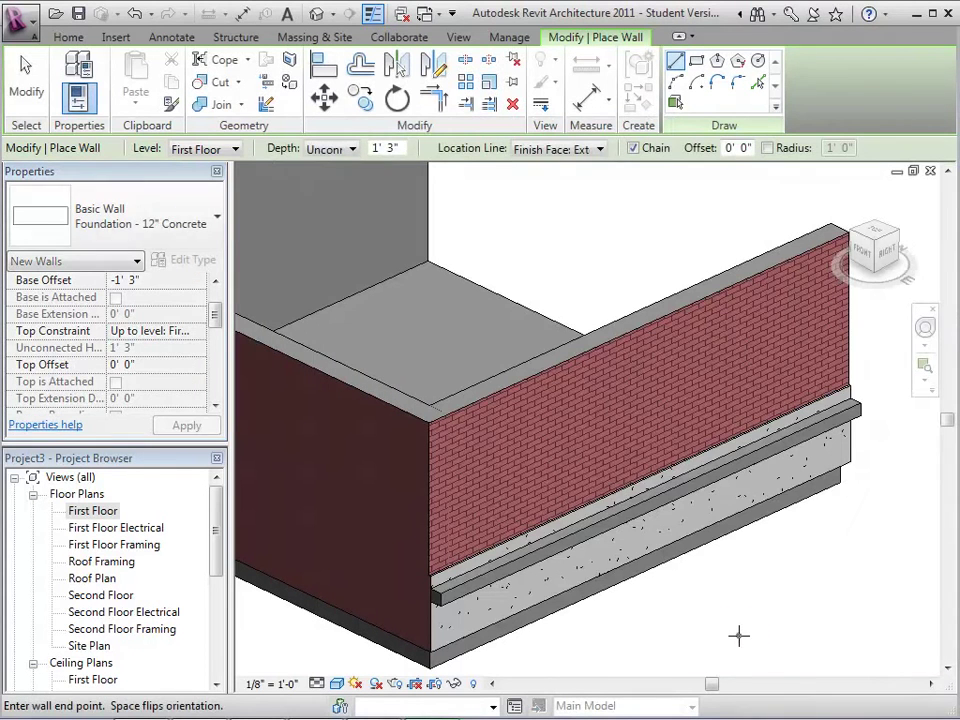
click(724, 624)
key(Escape)
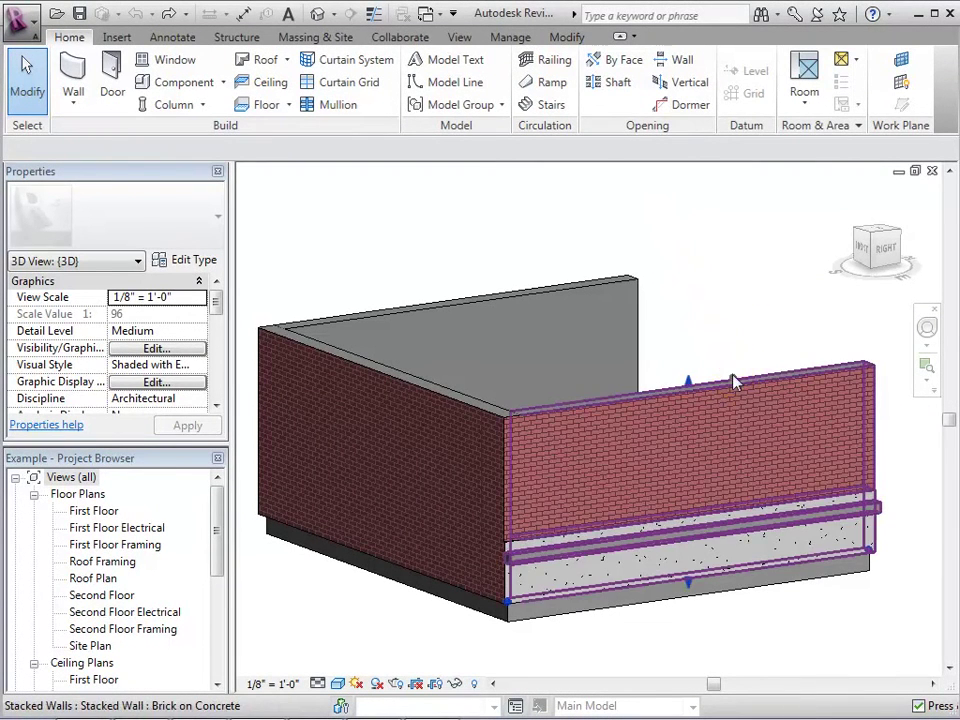
Step: Edit the stacked wall's profile and sketch a diagonal line from midway along its top edge to its outer vertical edge
click(732, 377)
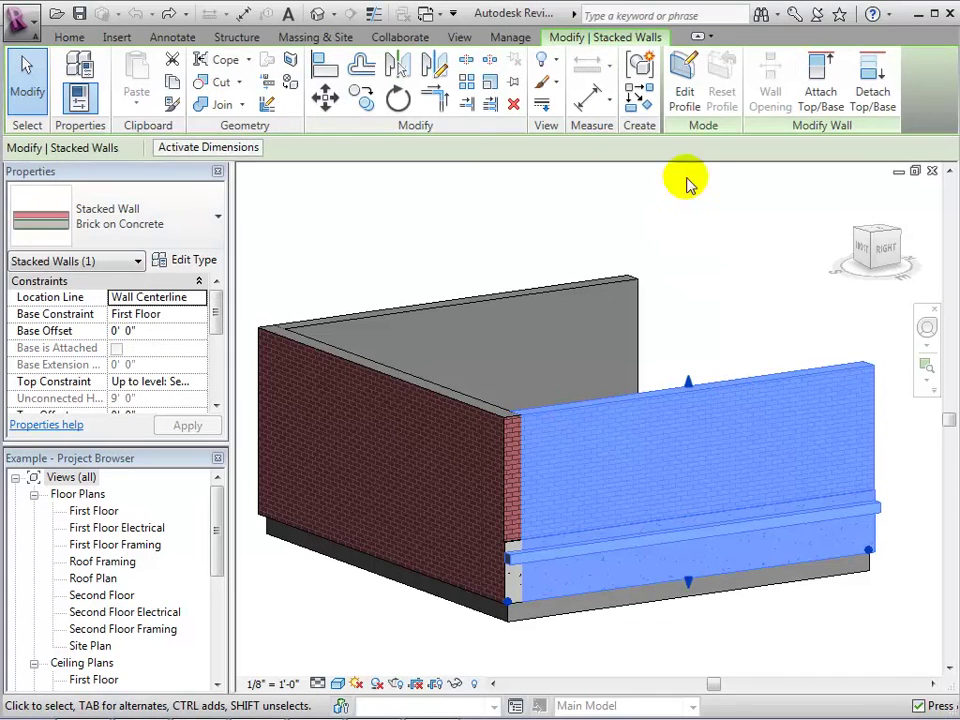
click(681, 90)
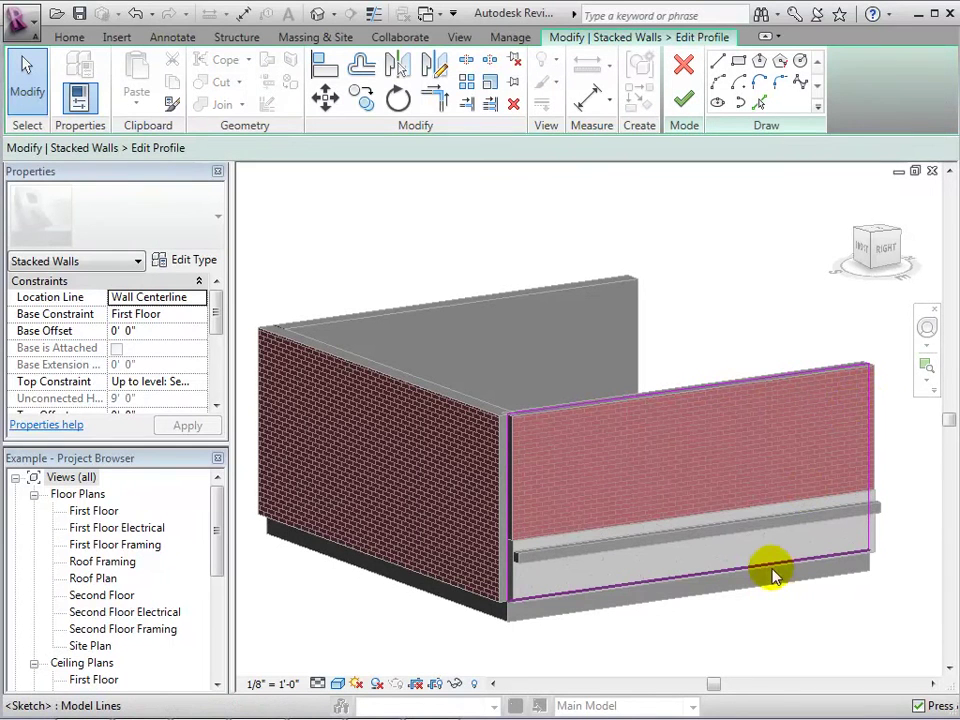
click(718, 63)
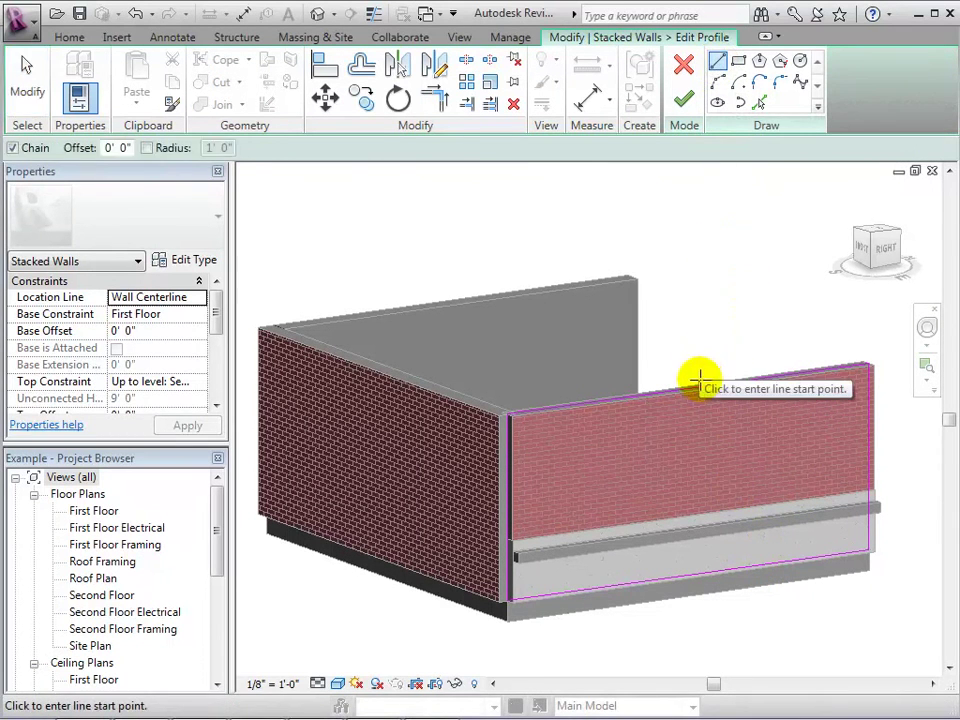
click(733, 378)
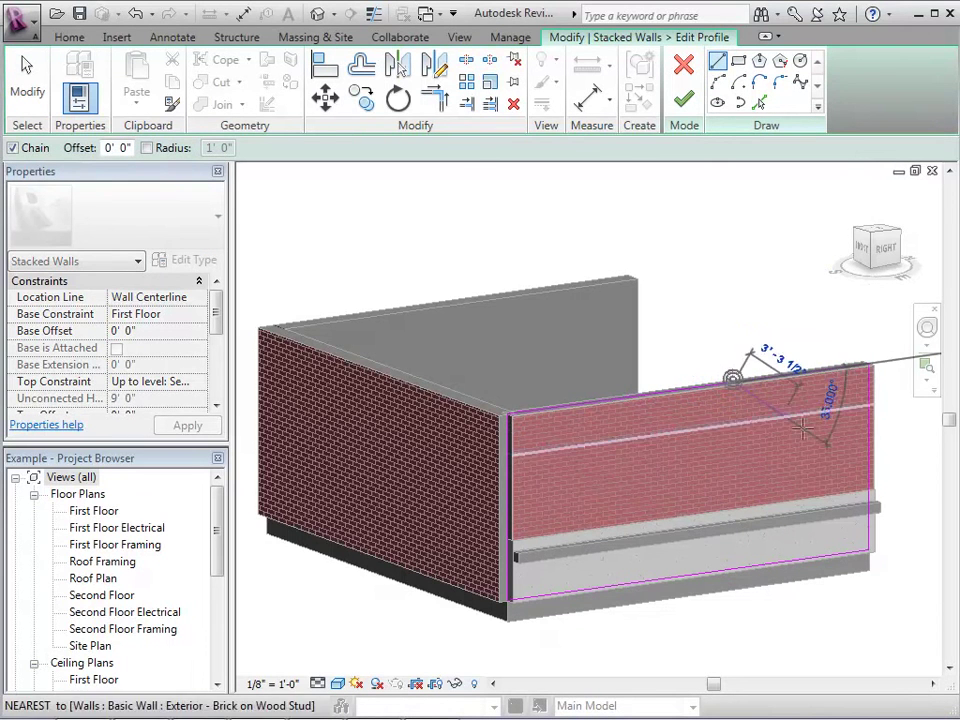
click(867, 483)
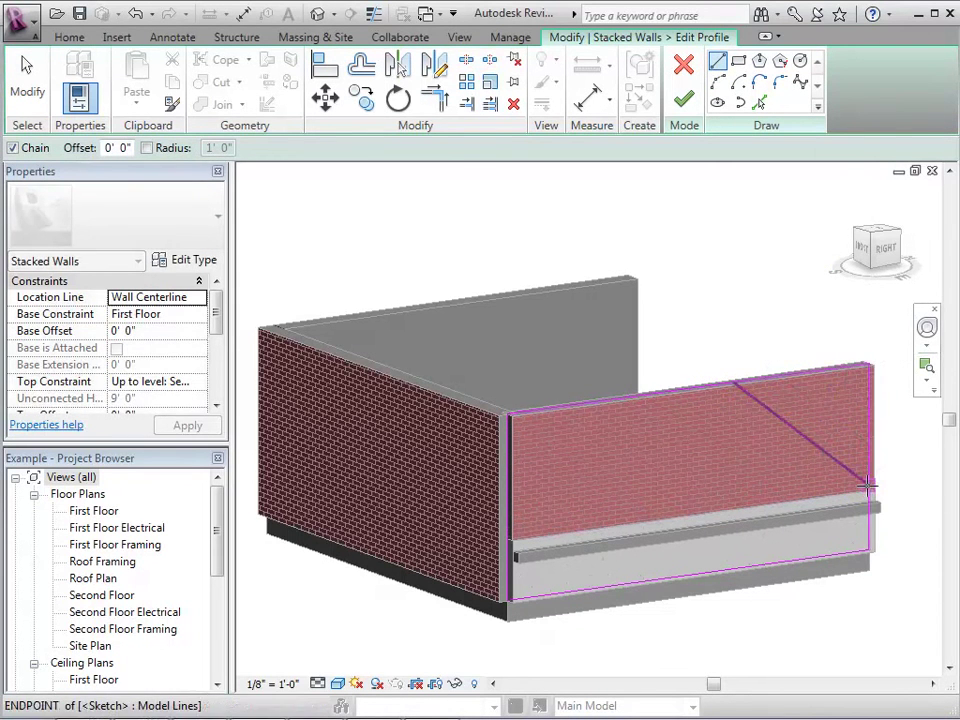
click(851, 387)
Step: Trim the profile's top and outer vertical edges to the diagonal line and finish the stacked wall's profile
click(438, 98)
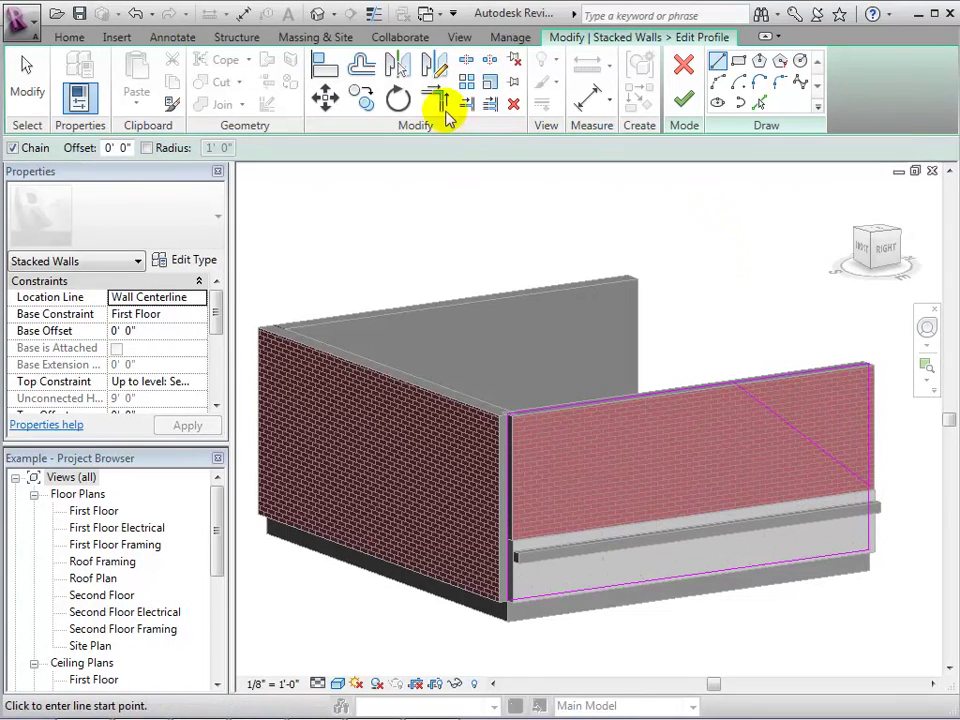
click(693, 388)
click(756, 405)
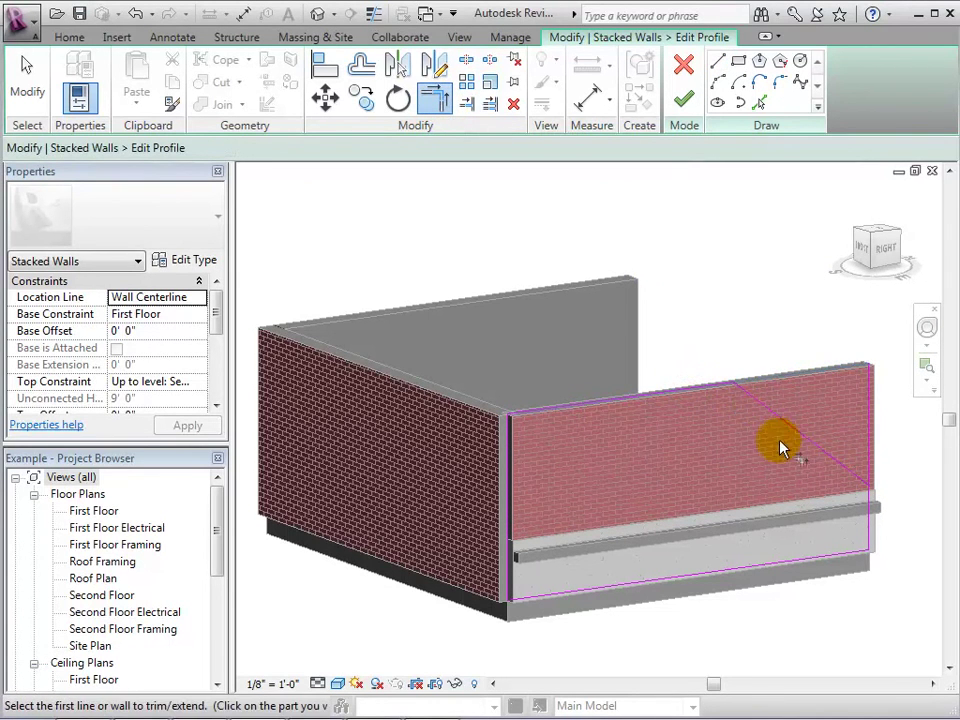
click(810, 468)
click(864, 498)
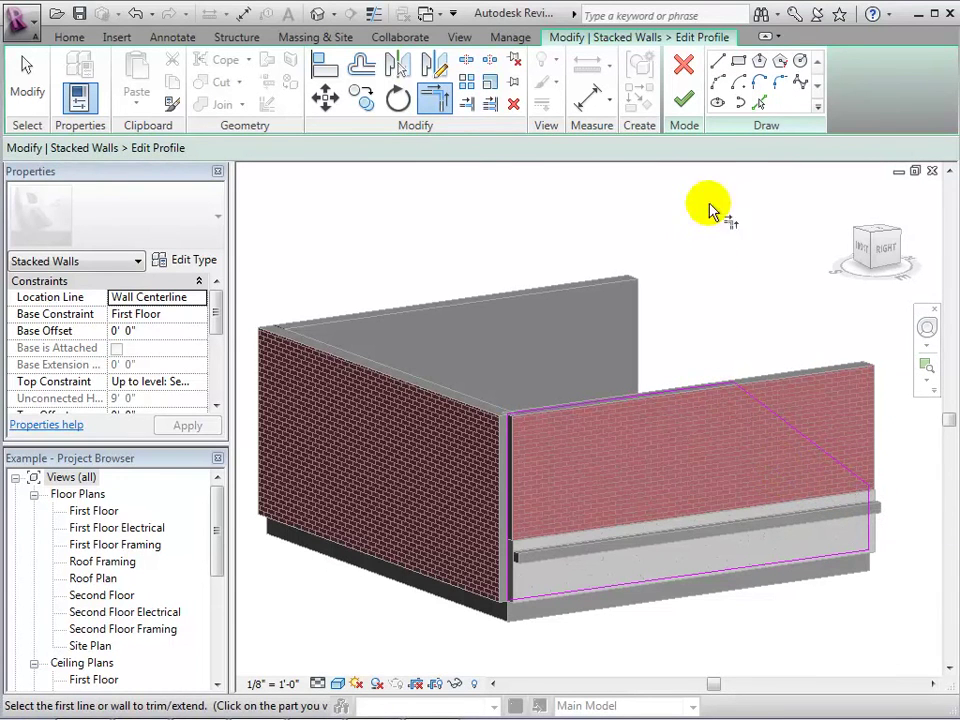
click(684, 104)
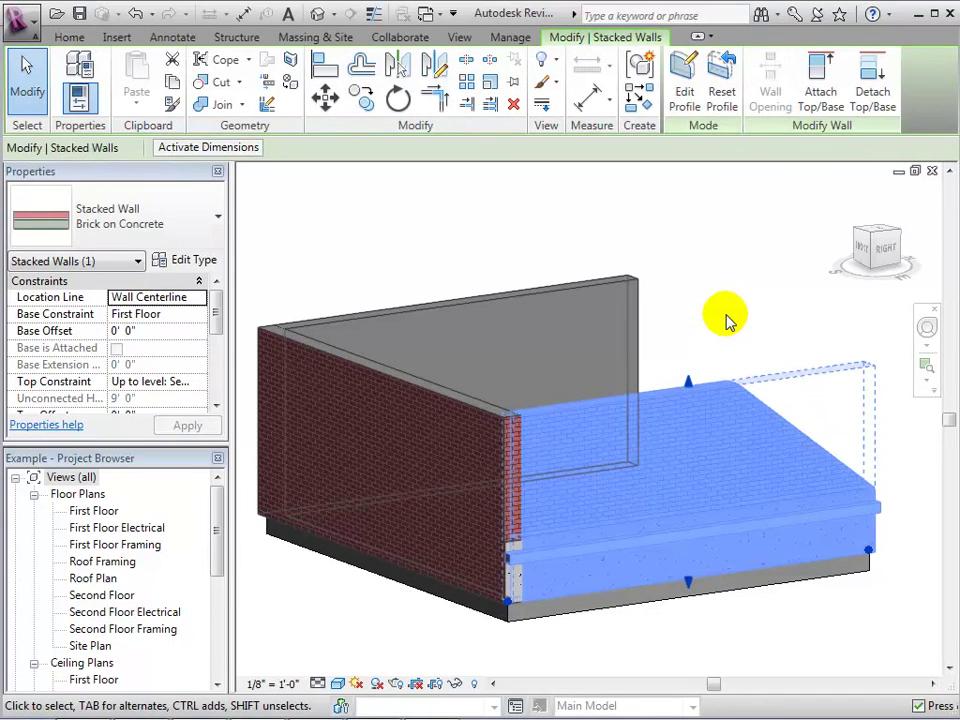
click(726, 318)
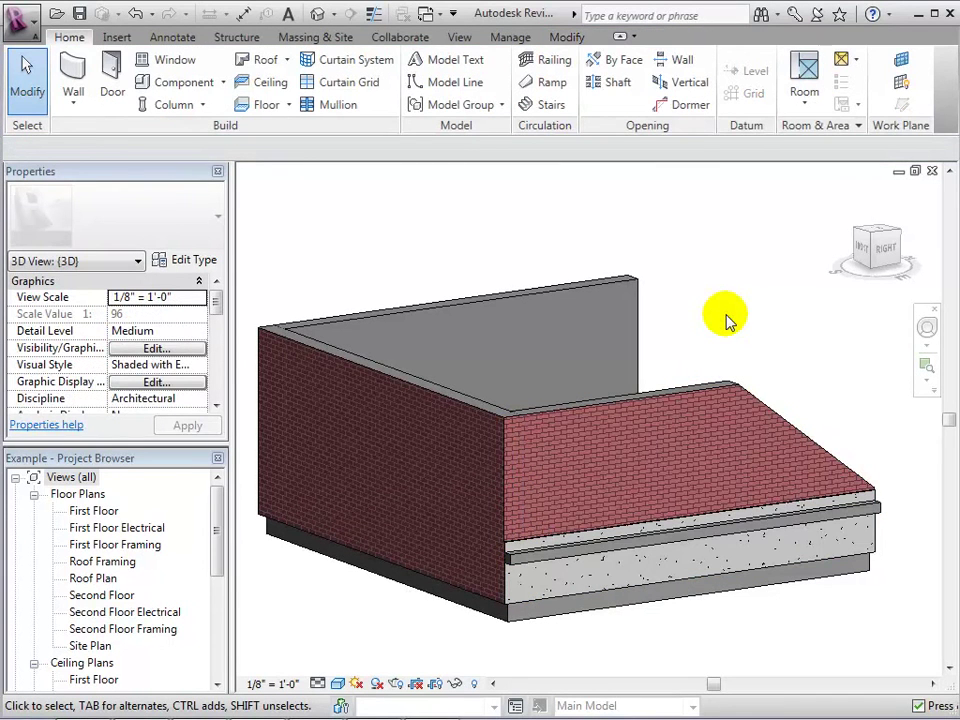
Step: Edit the stacked wall's profile, sketch two side-by-side circles about 1'-1" in radius in its brick portion, and finish the profile
click(710, 400)
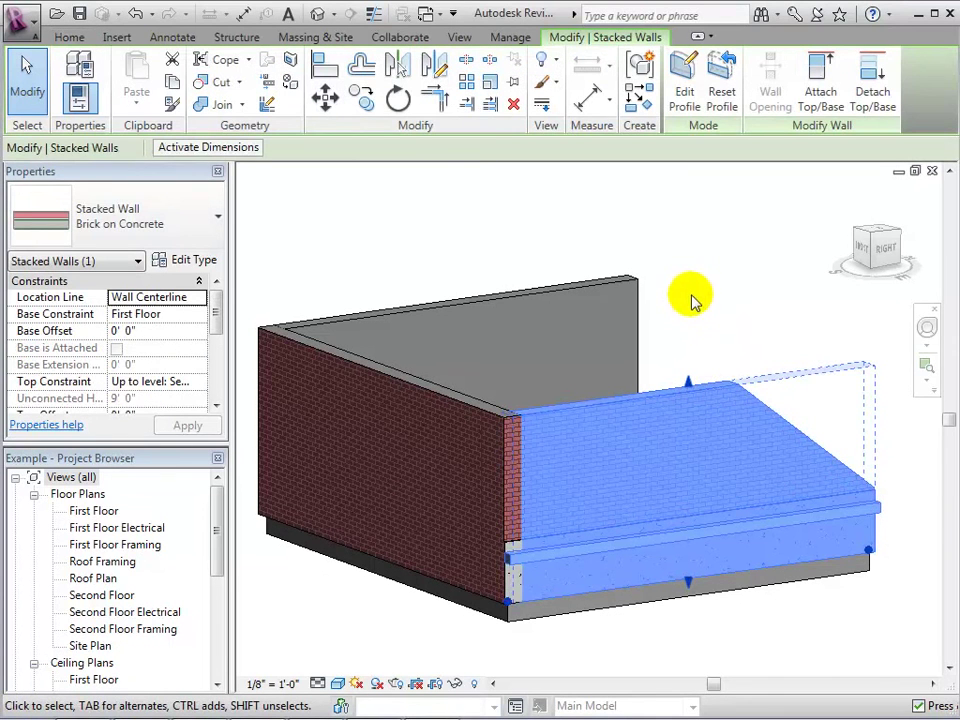
click(684, 85)
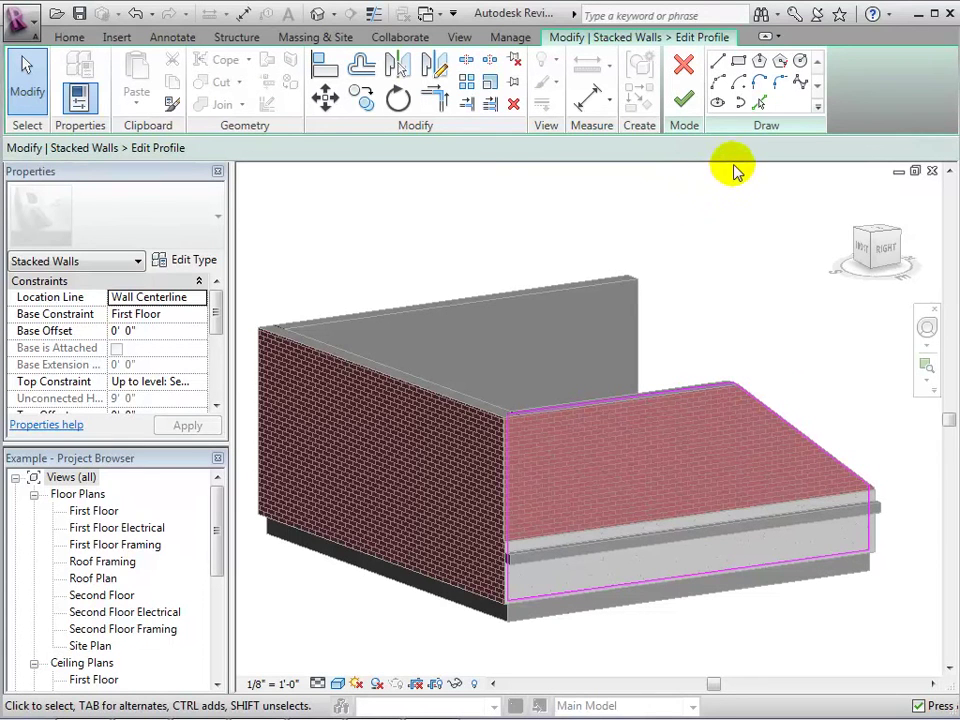
click(799, 63)
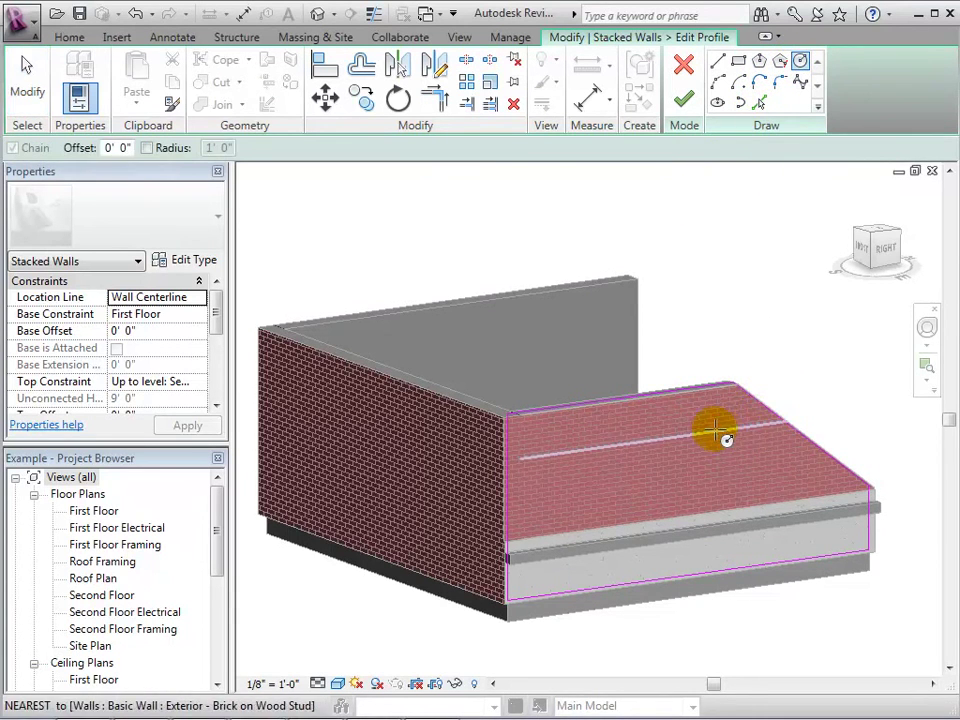
click(580, 462)
click(581, 462)
click(662, 441)
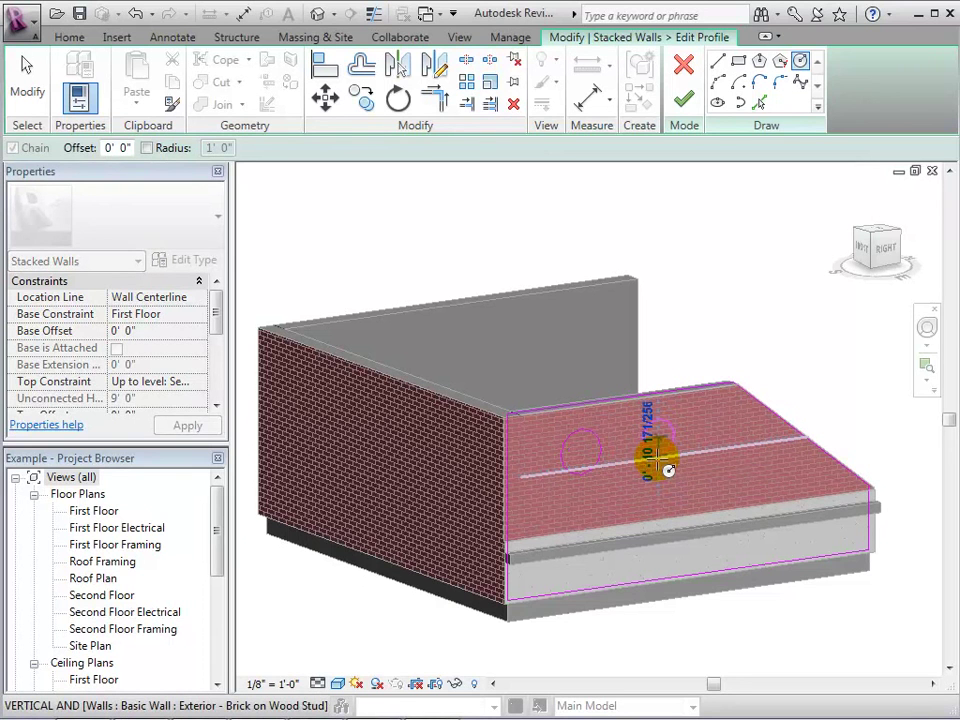
click(658, 458)
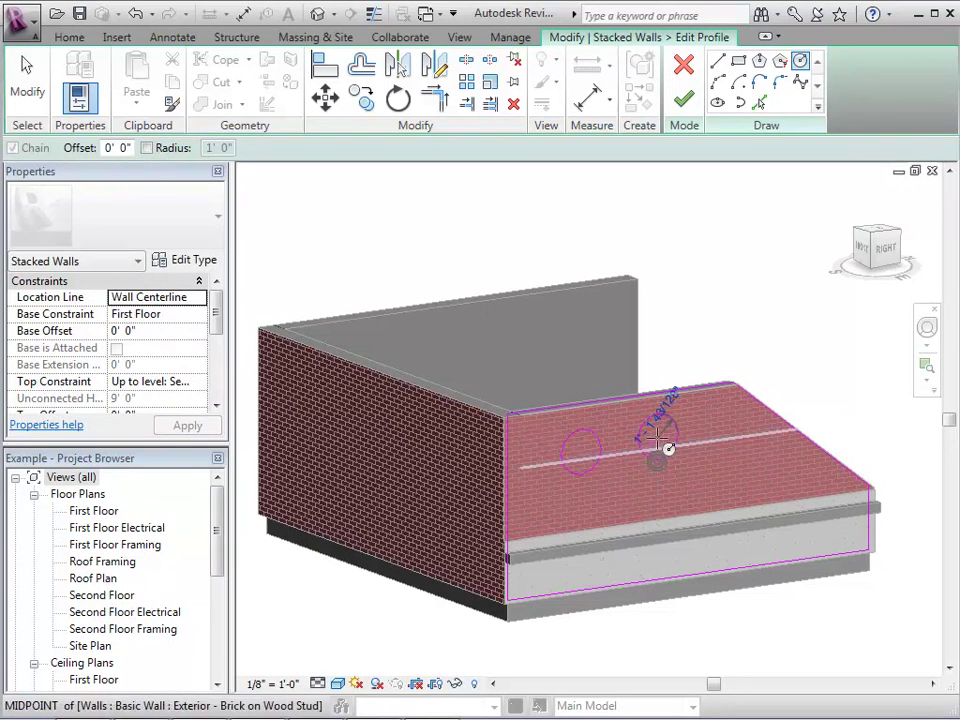
click(680, 108)
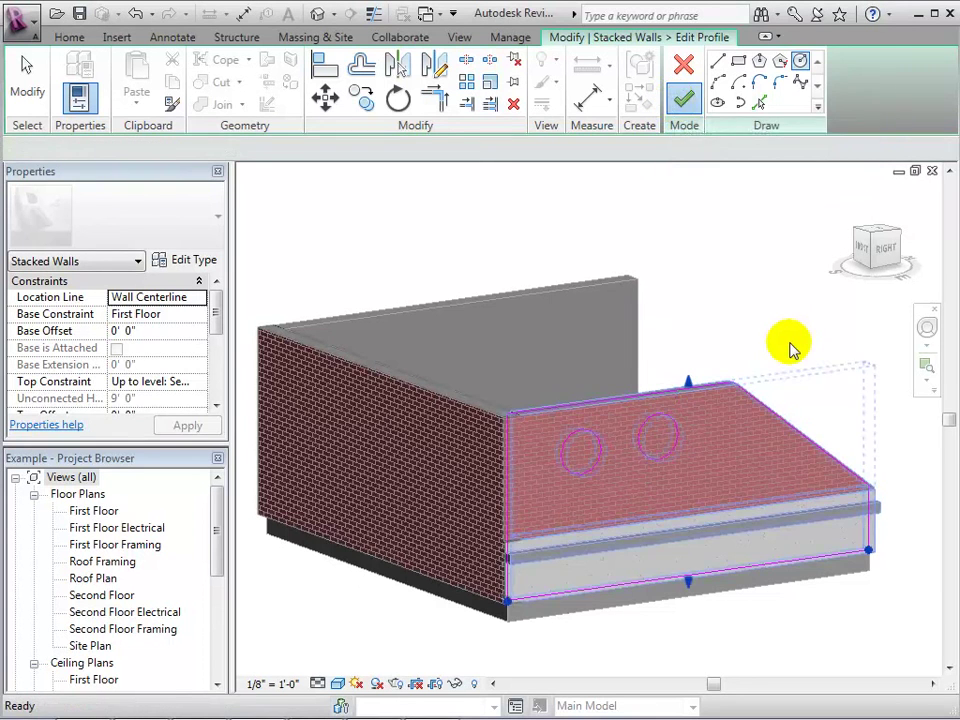
click(782, 302)
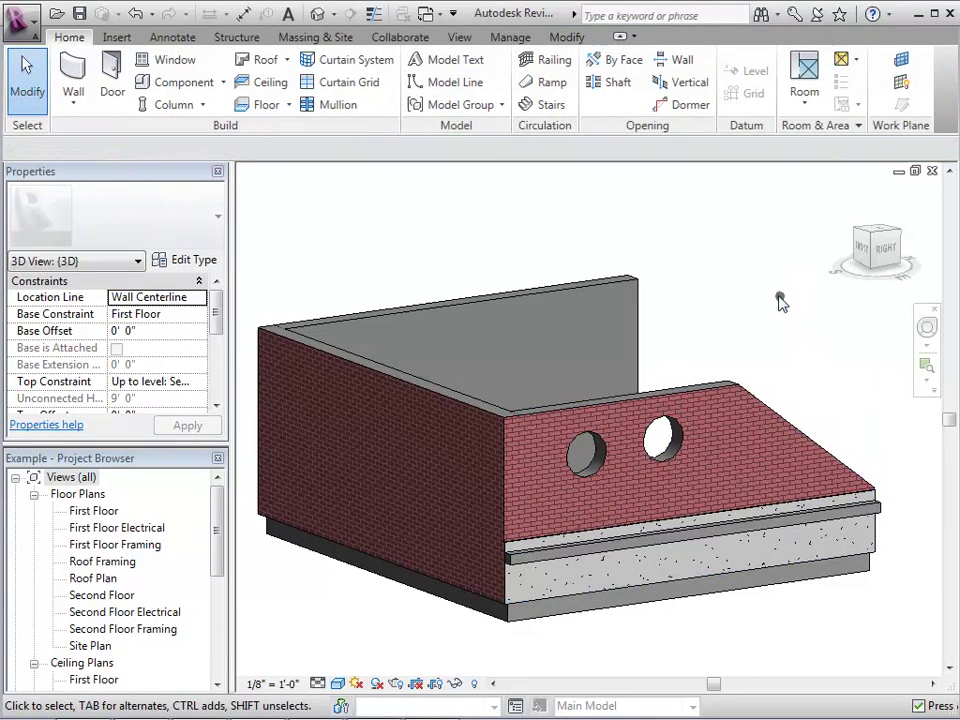
Step: Cut a rectangular wall opening about 2'-3" wide in the stacked wall's brick portion, between the circular holes and the sloped edge
click(680, 62)
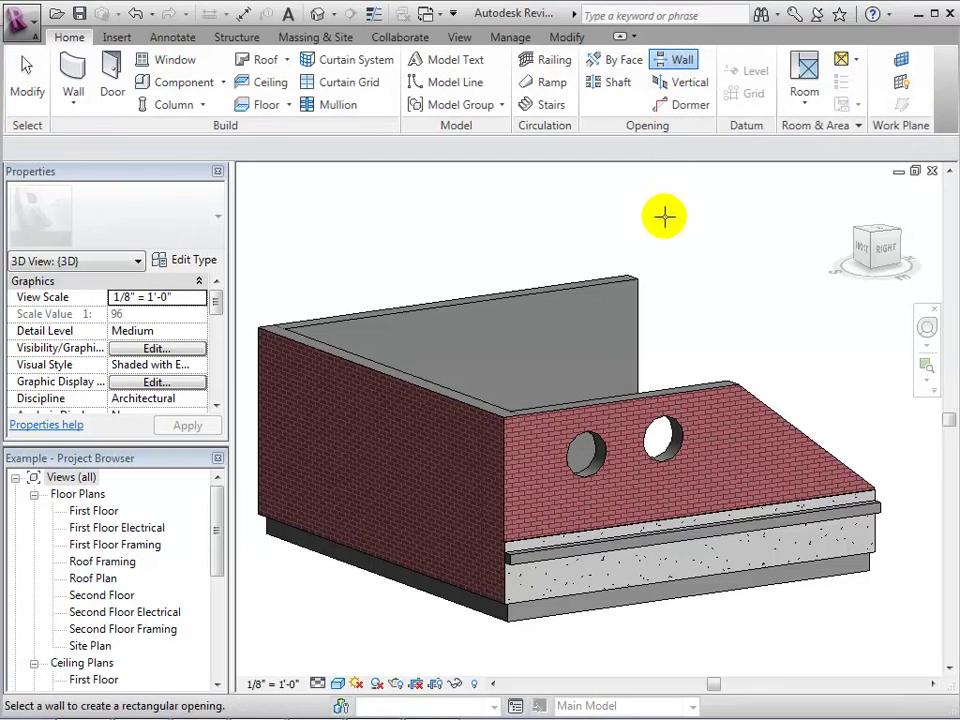
click(738, 374)
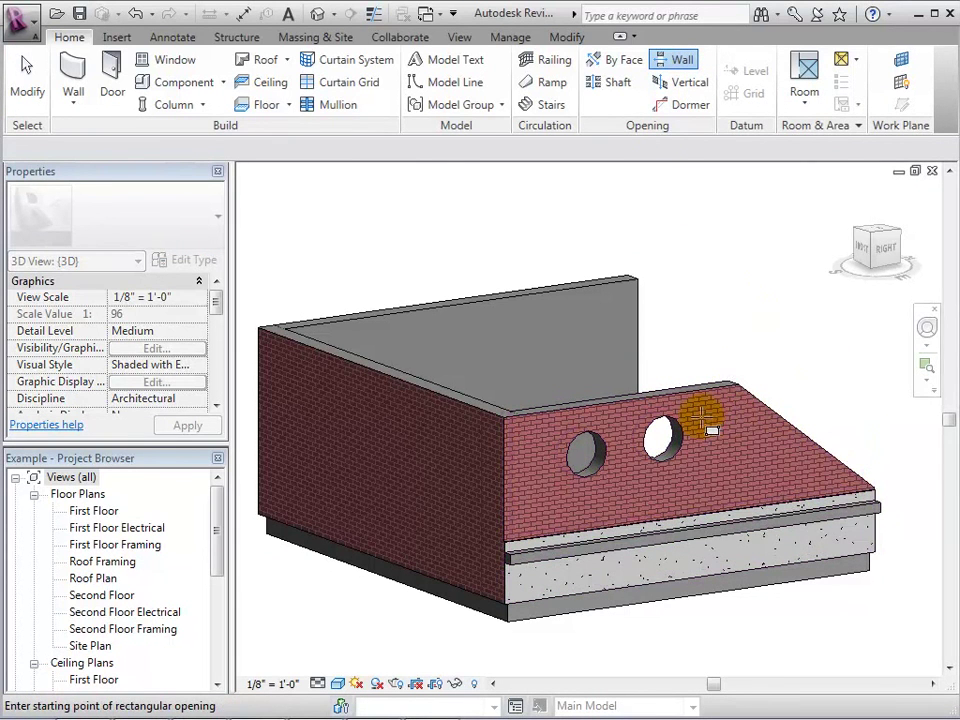
click(754, 466)
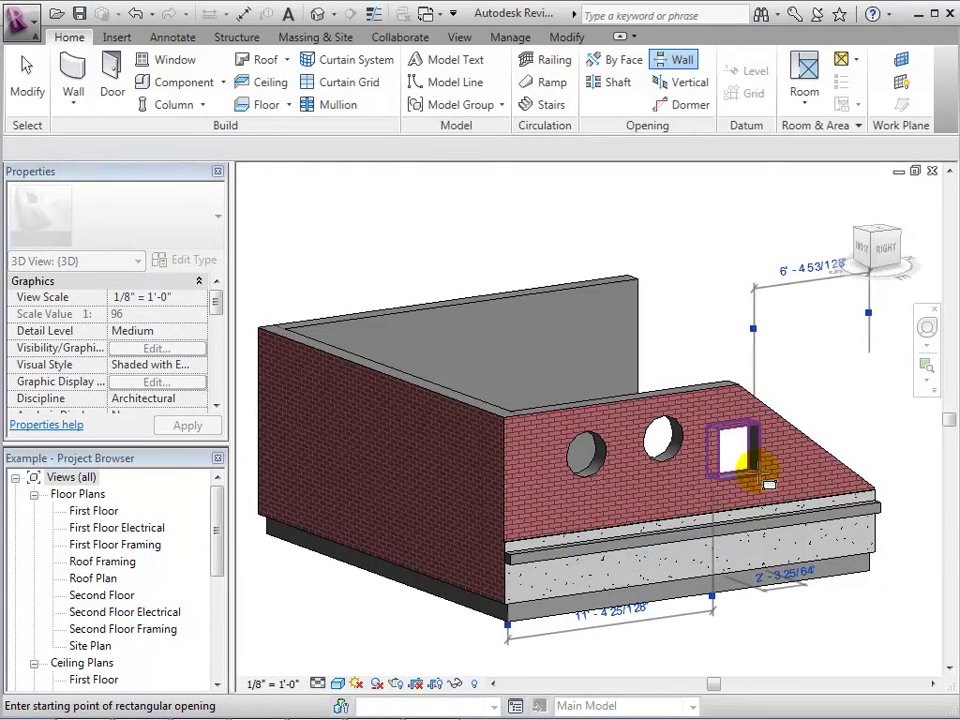
click(24, 82)
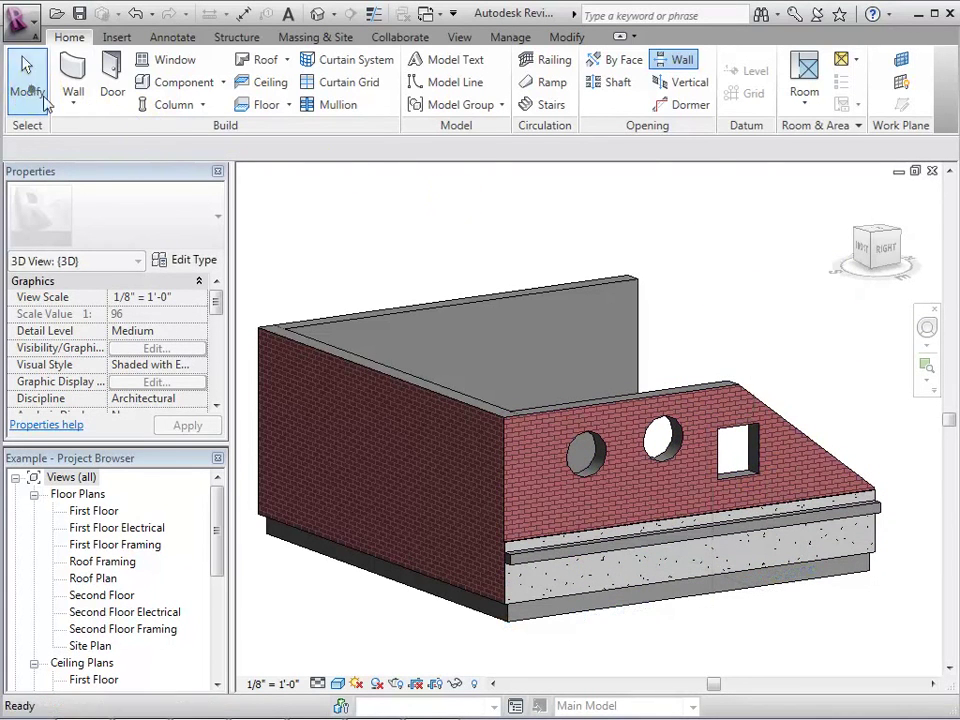
mouse_move(848, 262)
mouse_down()
mouse_move(868, 236)
mouse_move(851, 263)
mouse_move(842, 259)
mouse_move(853, 259)
mouse_up()
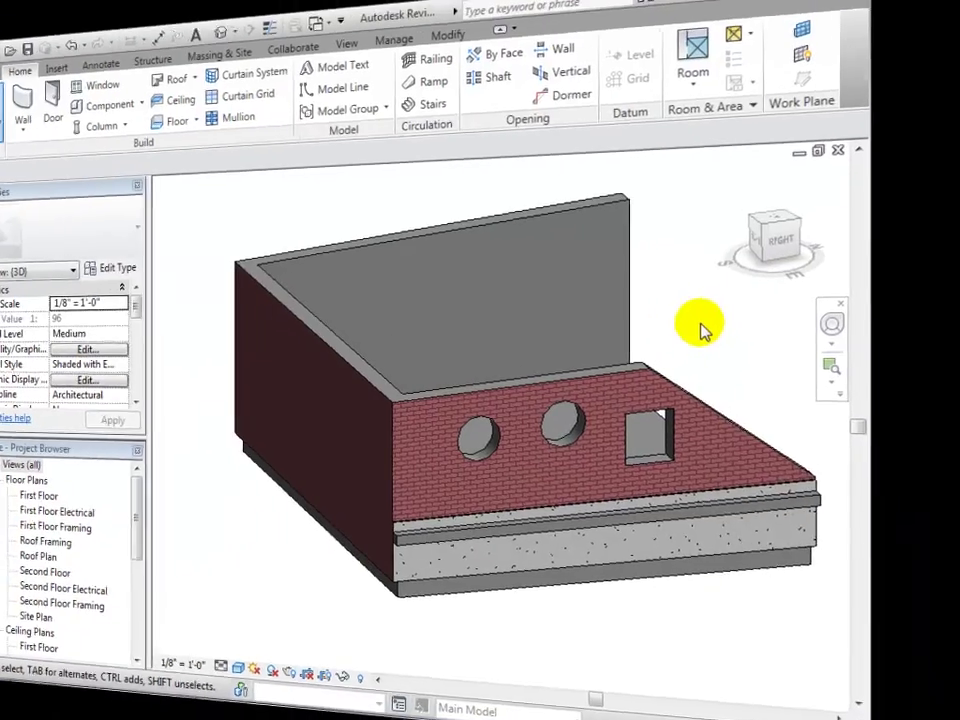